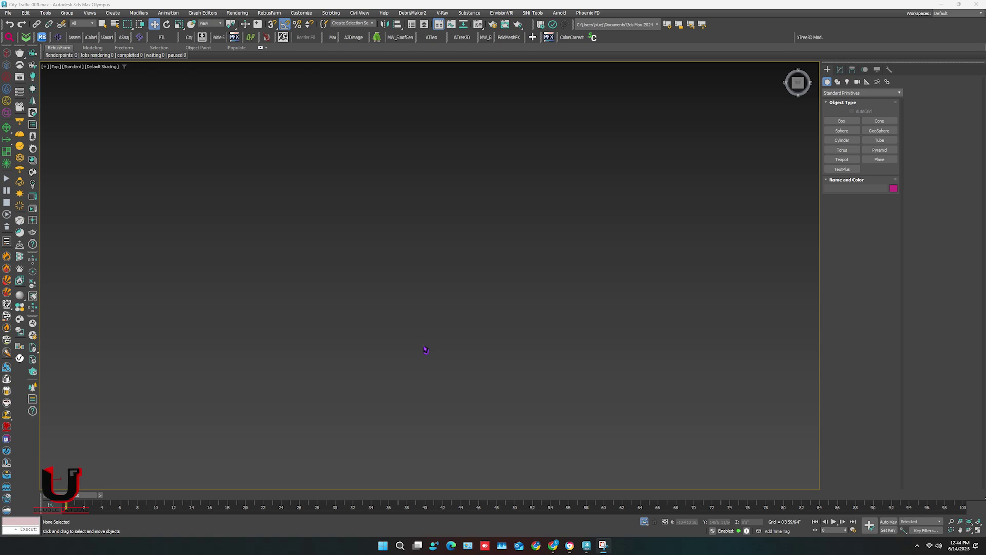
- Examine the road layout in a perspective view, then the row of cars beside the terrain
middle_click_drag(575, 232, 474, 324)
scroll(470, 320, "up", 11)
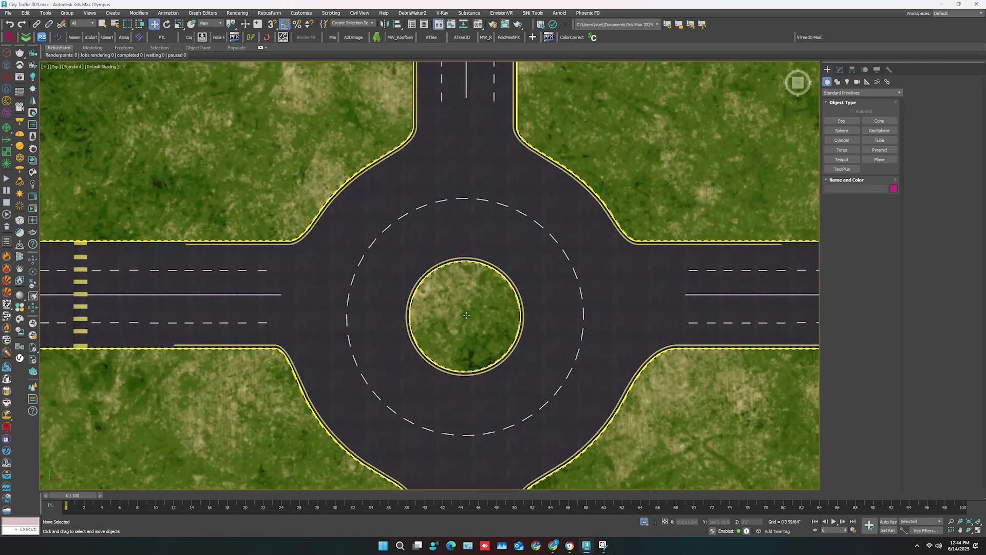
scroll(466, 315, "down", 6)
key("p")
middle_click_drag(451, 326, 557, 202, "alt")
scroll(557, 203, "down", 4)
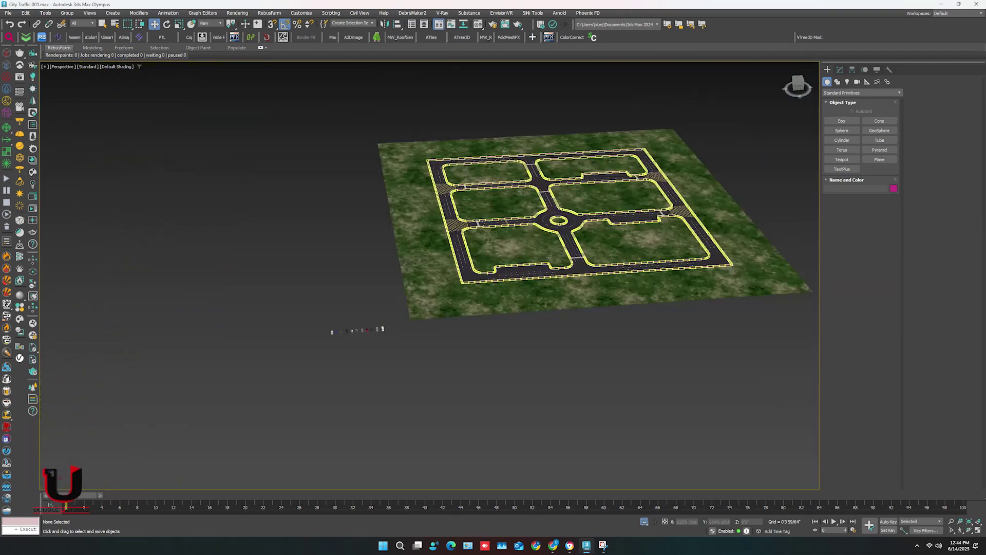
scroll(396, 305, "up", 7)
middle_click_drag(335, 379, 408, 353)
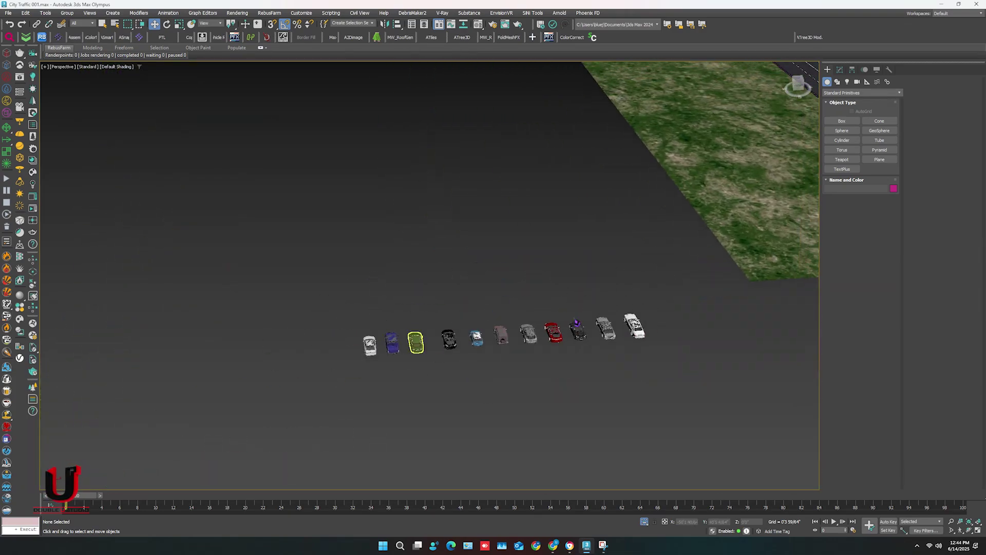
- Select the whole row of cars and isolate it from the rest of the scene
left_click_drag(616, 346, 322, 423)
scroll(536, 338, "up", 6)
middle_click_drag(464, 336, 559, 326, "alt")
scroll(558, 326, "down", 4)
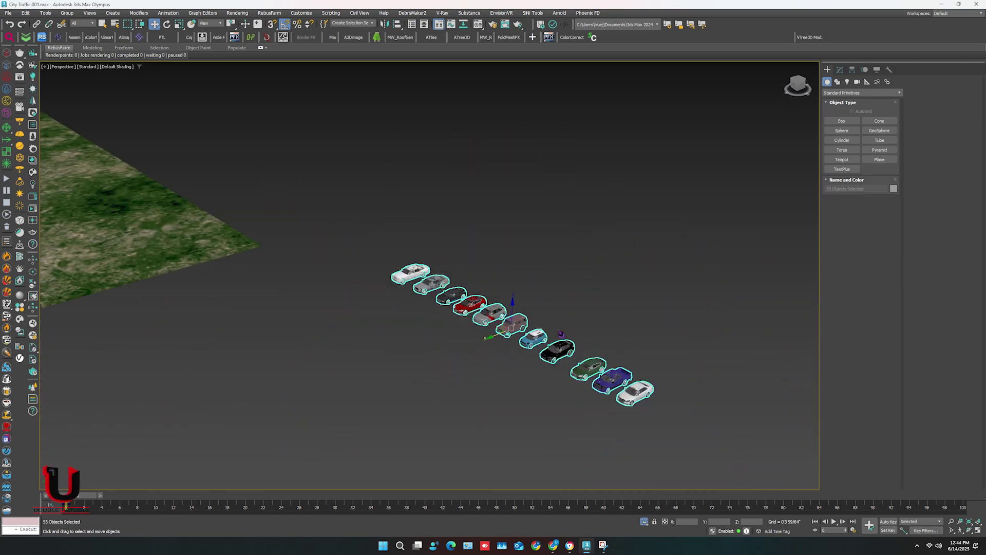
key("alt+q")
- Select the body and wheels of the white limousine at the end of the row and isolate them
scroll(397, 284, "up", 9)
left_click(410, 284)
middle_click_drag(411, 284, 474, 255, "alt")
scroll(473, 255, "up", 4)
left_click_drag(576, 159, 348, 386)
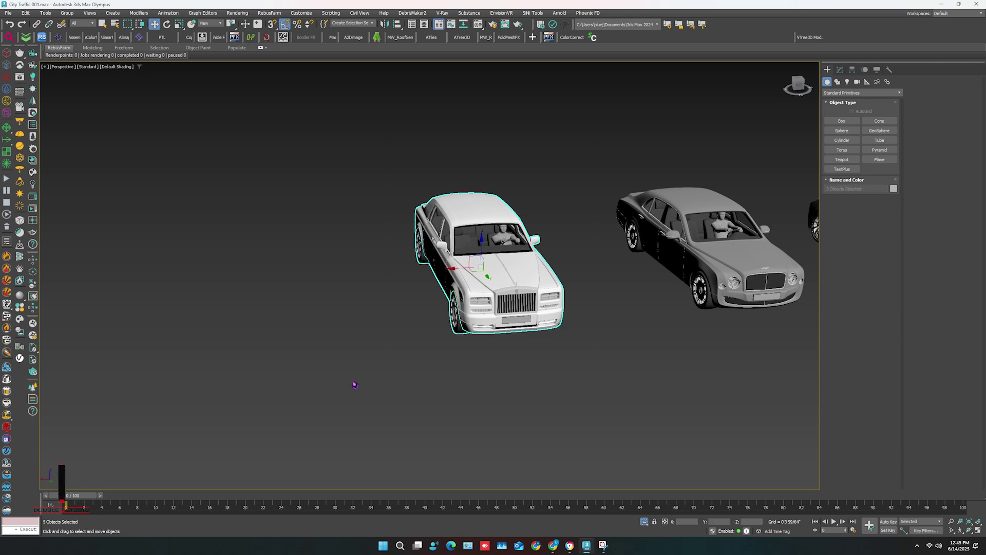
key("alt+q")
- Raise the white limousine's body off its wheels to check that the parts are separate objects
scroll(379, 351, "up", 5)
middle_click_drag(519, 278, 364, 346)
scroll(298, 347, "down", 3)
left_click(567, 336)
left_click(497, 339)
middle_click_drag(306, 333, 345, 313, "alt")
left_click_drag(319, 311, 320, 145)
- Check the limousine's wheels as individual objects, then undo the trial changes to the car
middle_click_drag(357, 177, 445, 380)
left_click(452, 380)
left_click(537, 352)
left_click_drag(366, 350, 428, 321)
right_click(429, 321)
left_click(310, 284)
left_click(224, 307)
key("ctrl+z")
key("ctrl+z")
key("ctrl+z")
key("ctrl+z")
key("ctrl+z")
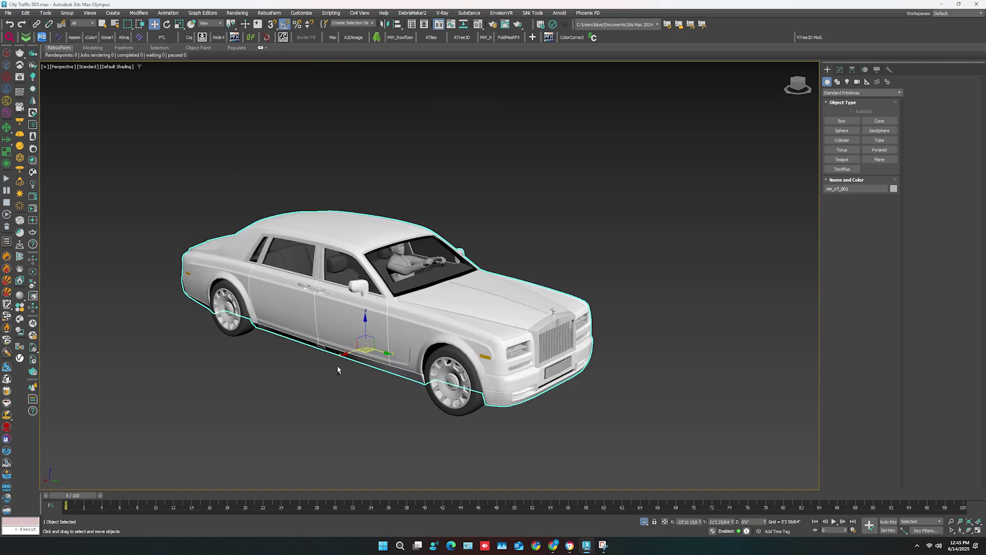
- Unhide all objects and select the grey sedan next to the white limousine
scroll(452, 339, "down", 4)
right_click(455, 246)
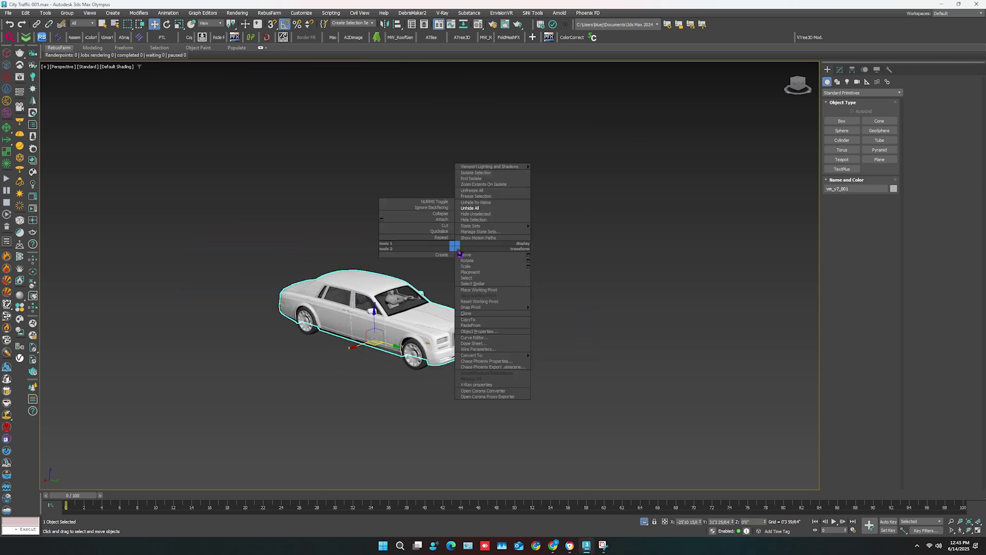
left_click(487, 209)
left_click(457, 288)
middle_click_drag(512, 282, 540, 304, "alt")
middle_click_drag(540, 304, 502, 302)
scroll(478, 302, "down", 6)
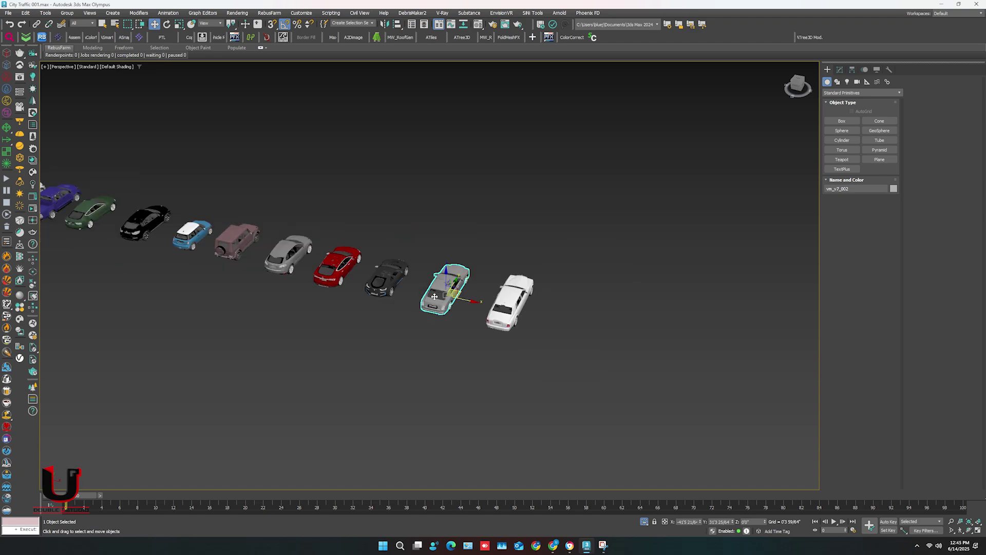
- Select the road surface mesh and isolate it from the terrain and markings
middle_click_drag(425, 283, 249, 318)
scroll(249, 319, "down", 5)
middle_click_drag(688, 230, 347, 276)
scroll(346, 276, "up", 6)
left_click(347, 275)
scroll(347, 275, "down", 5)
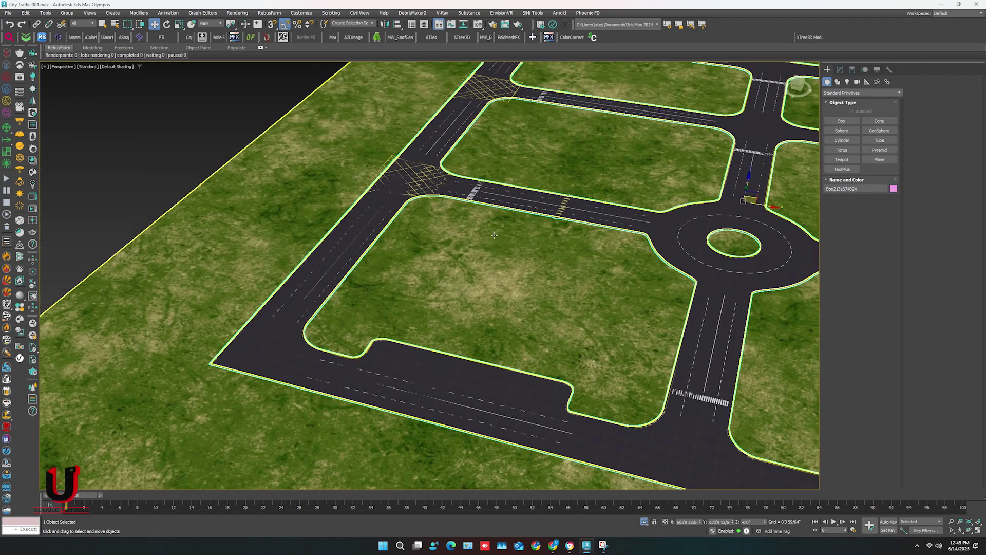
key("alt+q")
- Examine the isolated road mesh, looking closely at the raised, yellow-striped speed bump near the roundabout
middle_click_drag(540, 246, 359, 332)
middle_click_drag(360, 331, 411, 325, "alt")
middle_click_drag(412, 325, 422, 285)
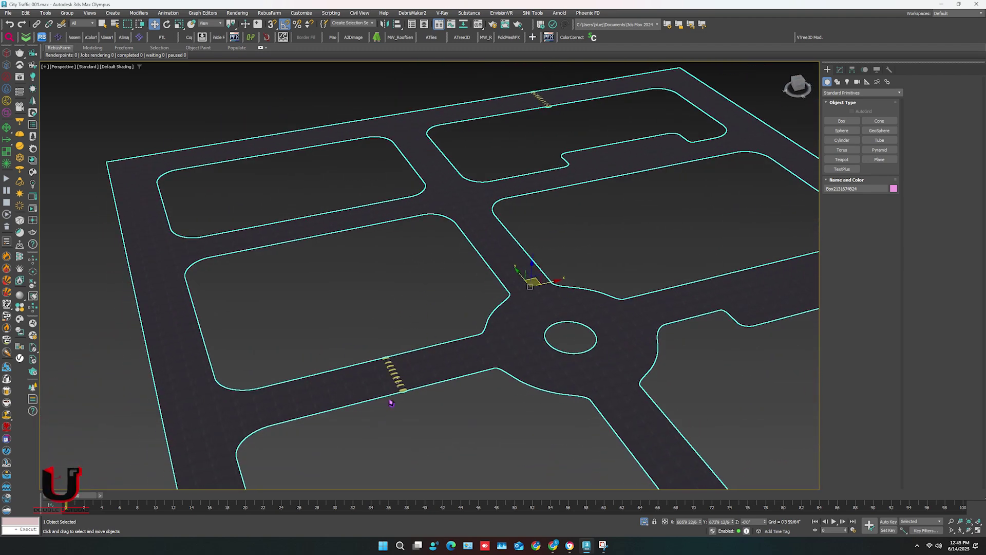
scroll(391, 402, "up", 8)
scroll(408, 371, "up", 8)
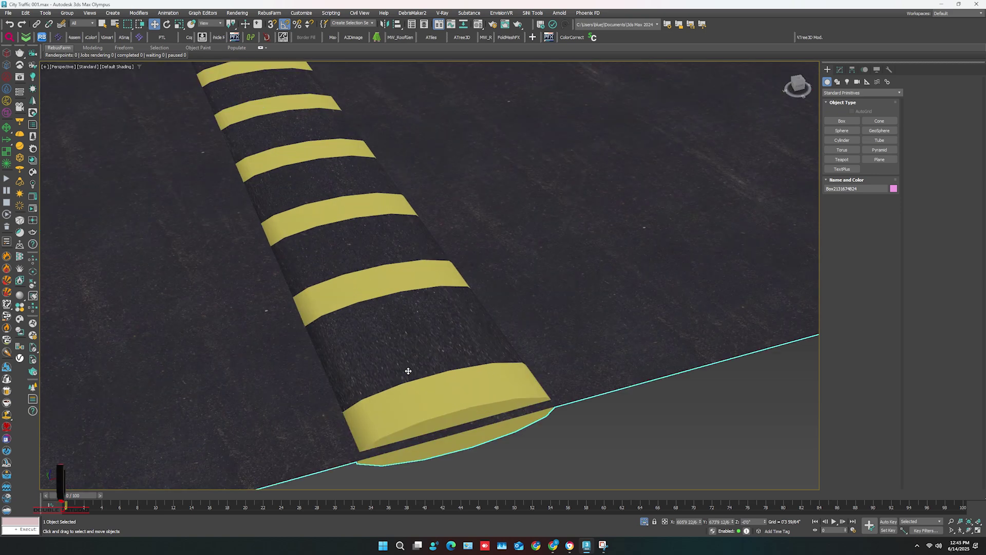
scroll(484, 350, "down", 15)
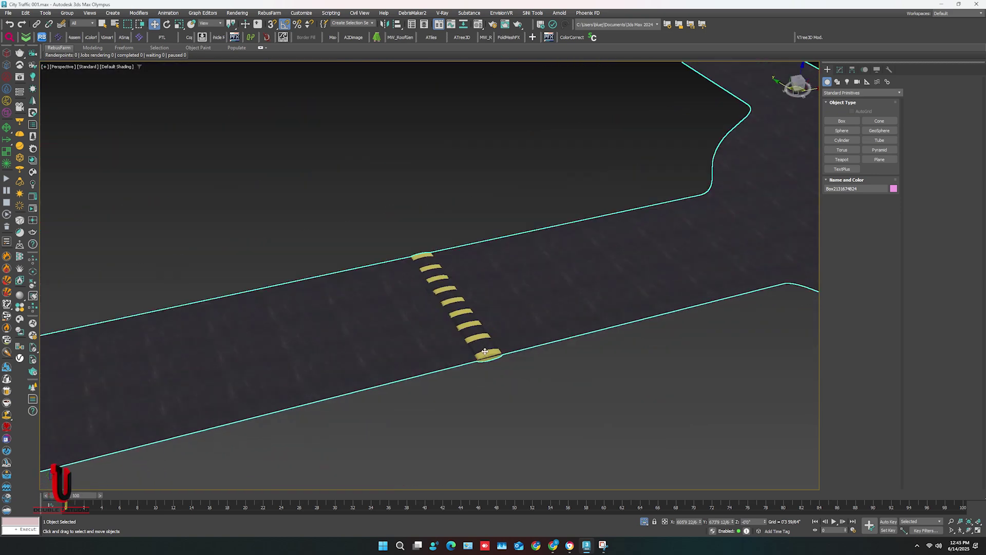
scroll(484, 326, "down", 3)
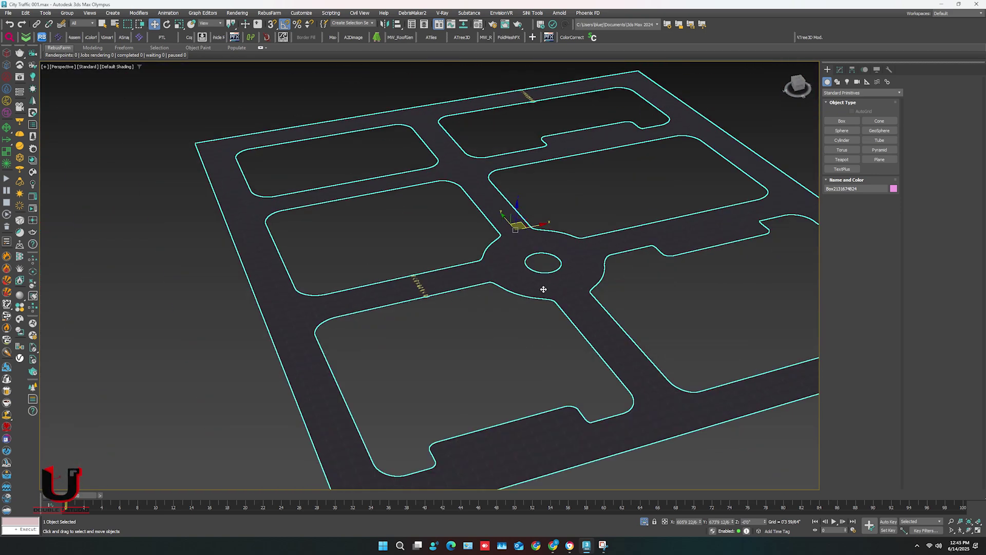
- Check the road mesh's modifier stack, then bring all hidden objects back into the scene
left_click(840, 70)
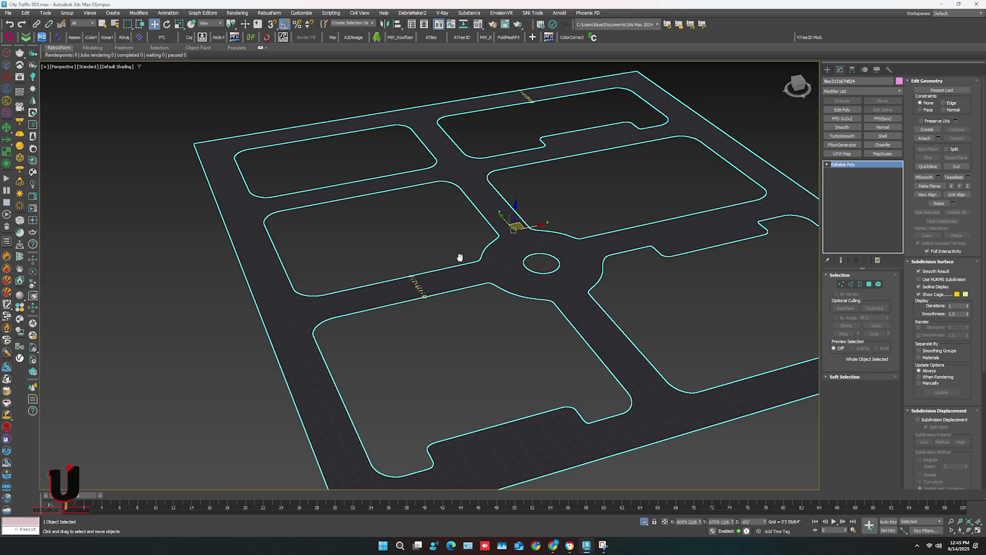
right_click(440, 209)
left_click(483, 165)
scroll(387, 331, "down", 4)
middle_click_drag(387, 330, 481, 259)
- Examine the white limousine and its orientation relative to the neighbouring cars, then clear the selection
left_click(397, 370)
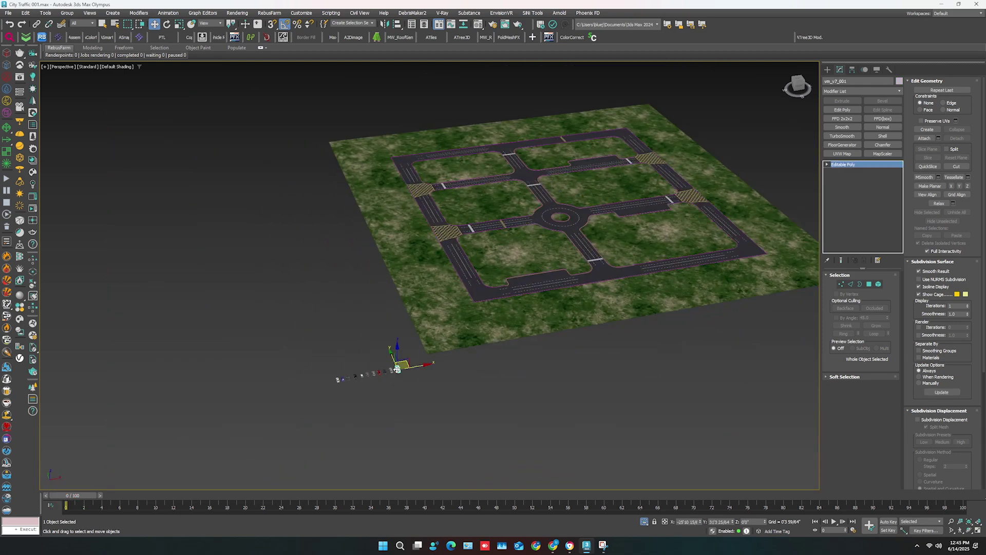
scroll(397, 369, "up", 5)
middle_click_drag(397, 369, 418, 366)
middle_click_drag(419, 365, 519, 403, "alt")
scroll(437, 393, "up", 3)
scroll(462, 401, "up", 2)
scroll(480, 405, "up", 4)
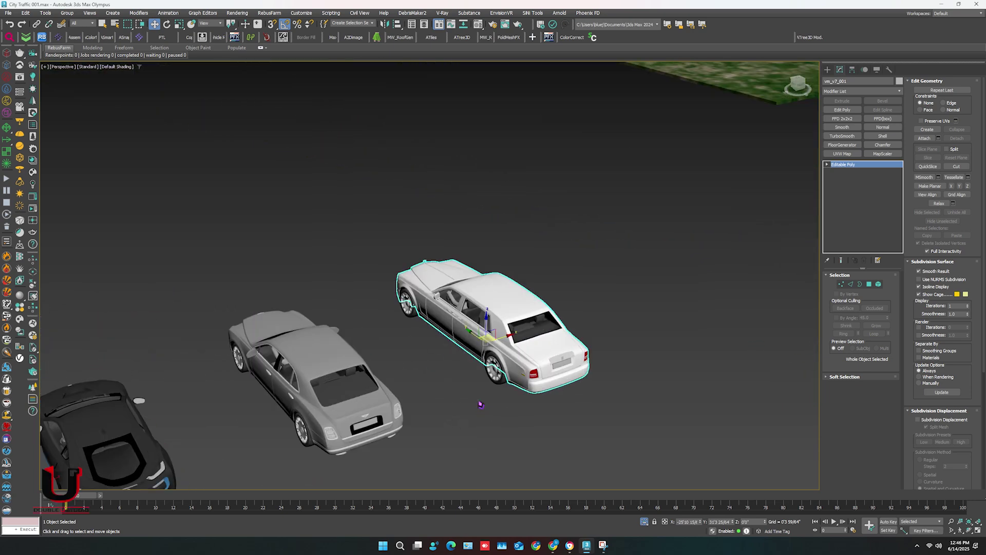
left_click(797, 183)
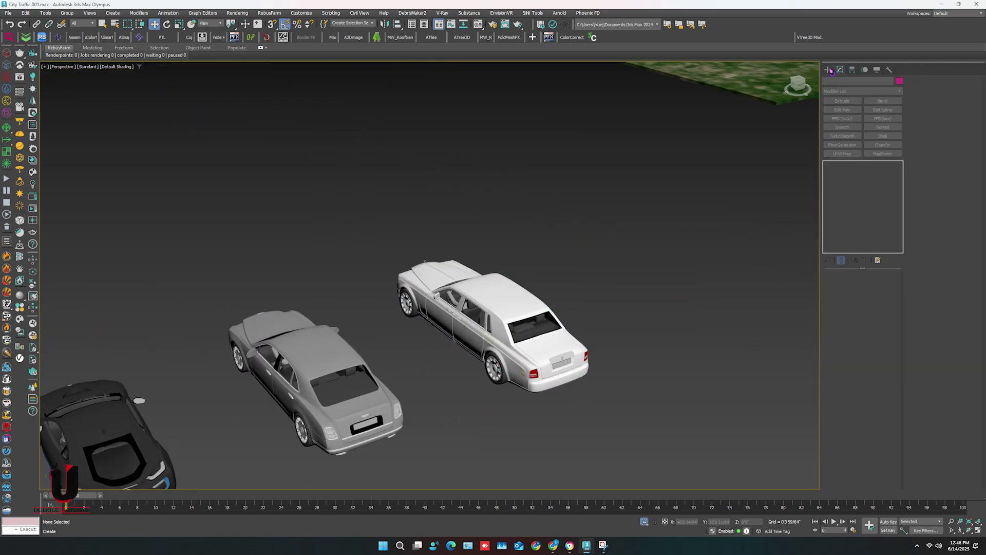
- Load the CityTraffic2 utility
left_click(890, 71)
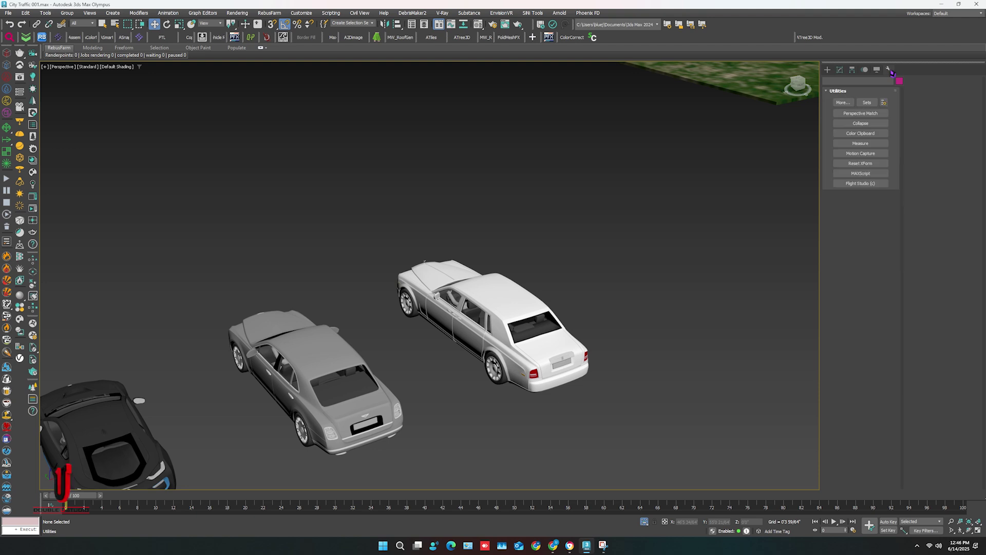
left_click(842, 103)
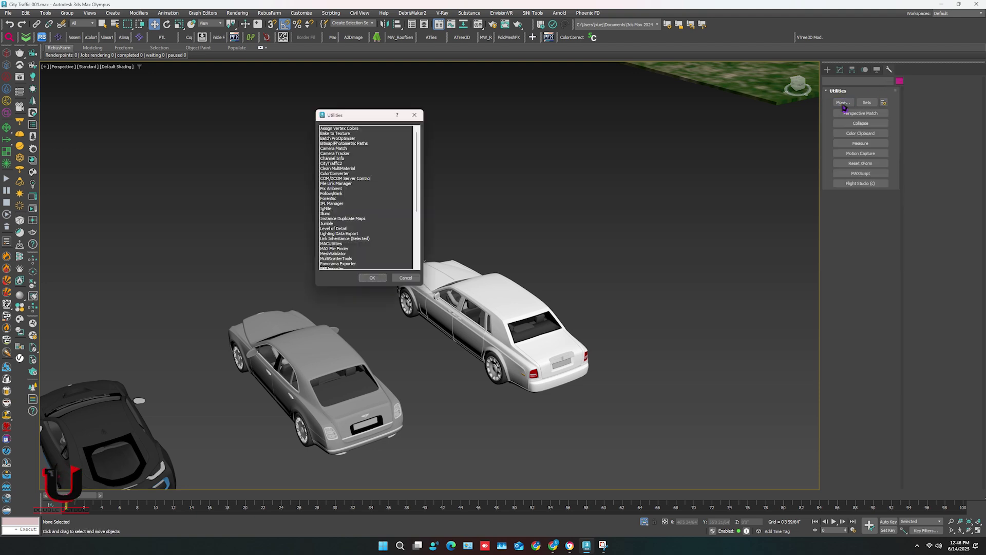
left_click(335, 164)
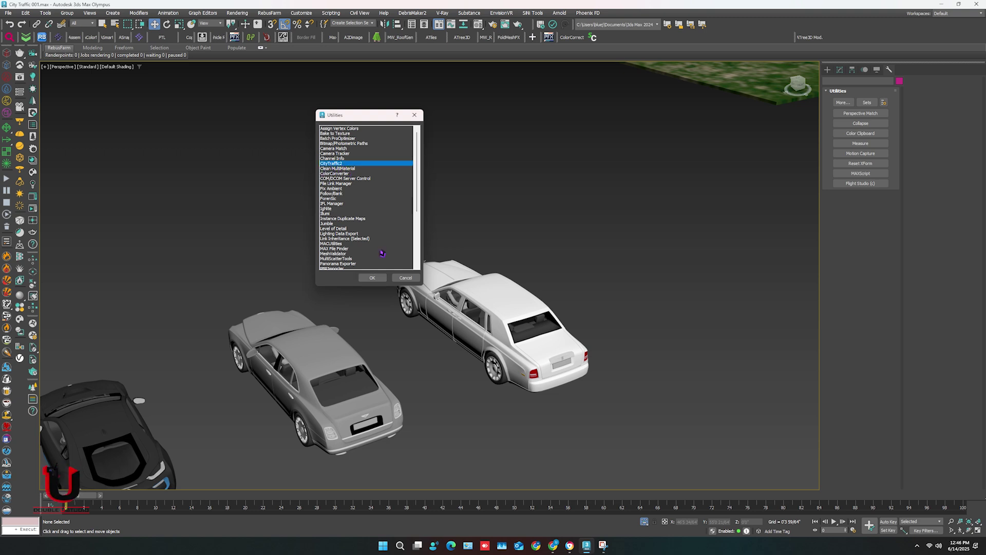
left_click(372, 278)
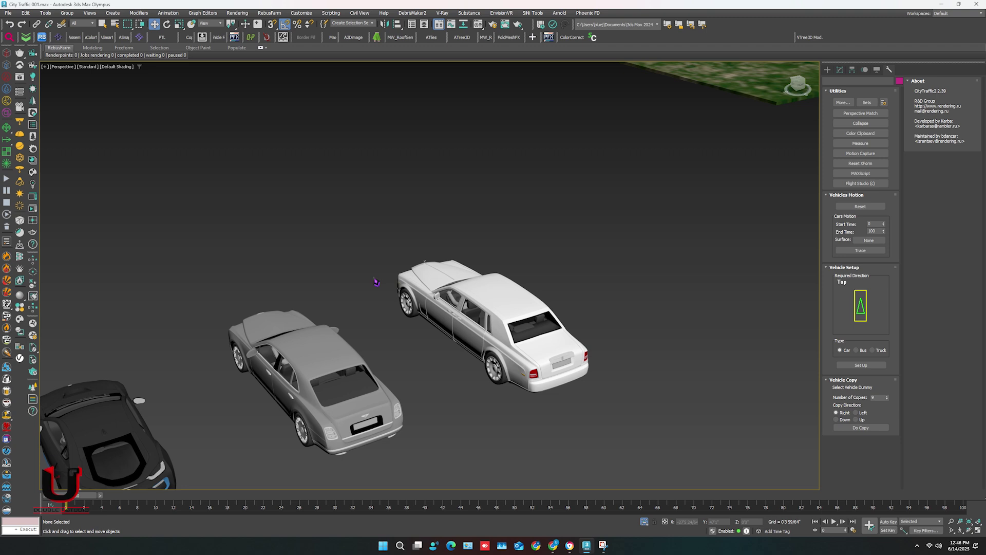
- Select the white limousine's body and wheels and set them up as a Car vehicle facing the required direction
left_click(485, 312)
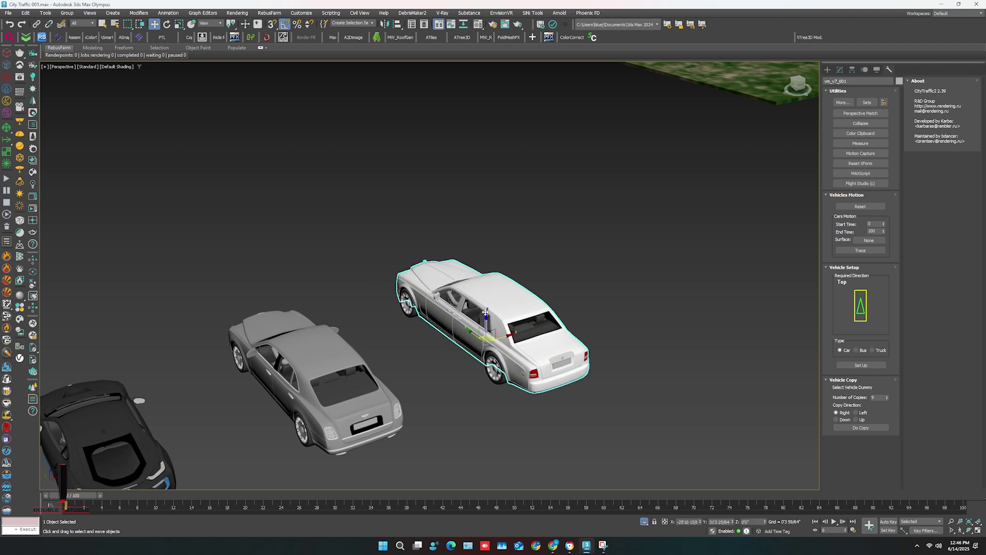
middle_click_drag(485, 312, 488, 288, "alt")
left_click_drag(417, 460, 417, 456)
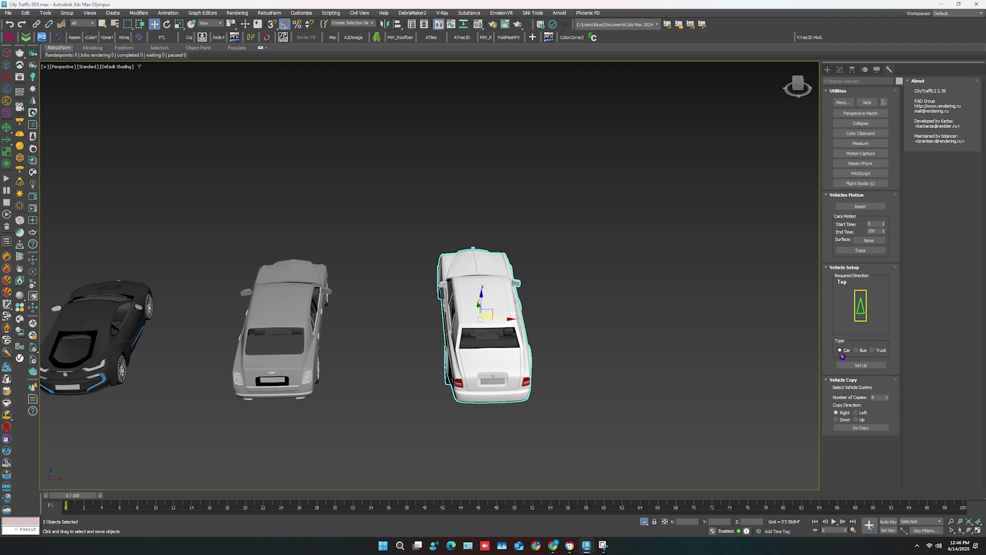
left_click(861, 365)
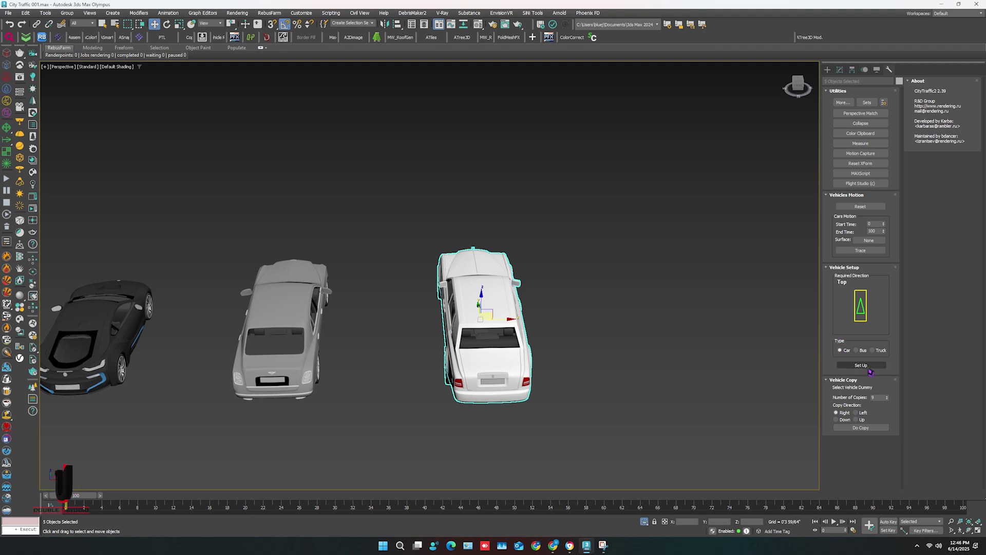
left_click(870, 371)
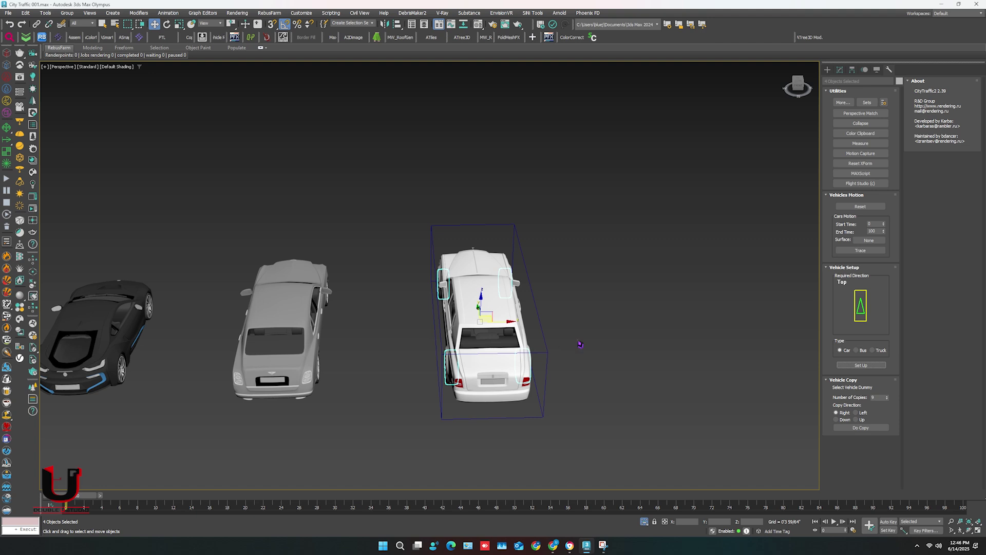
- Set up the grey sedan and the black sports car with blue trim as separate Car vehicles
scroll(580, 344, "down", 3)
middle_click_drag(433, 304, 487, 312)
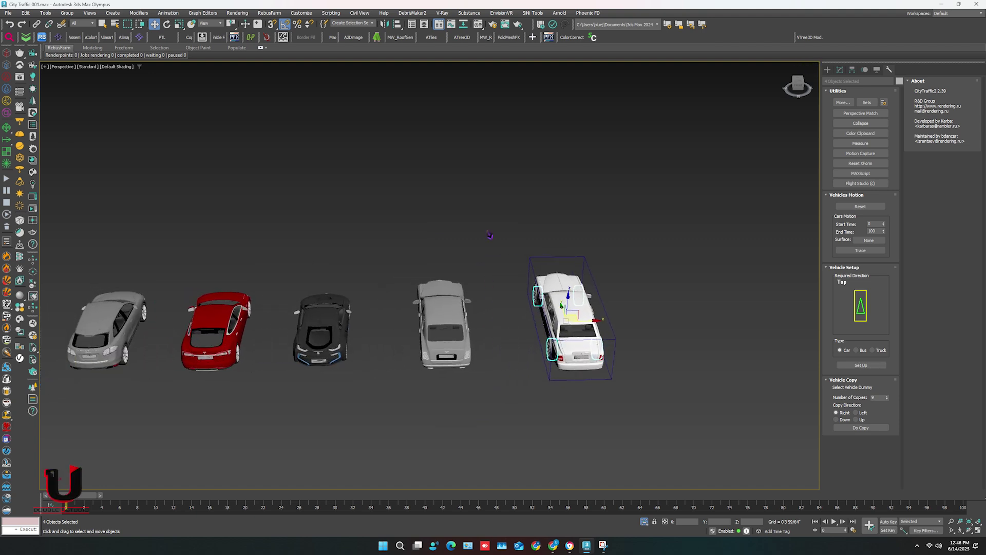
left_click_drag(384, 411, 383, 409)
left_click(868, 366)
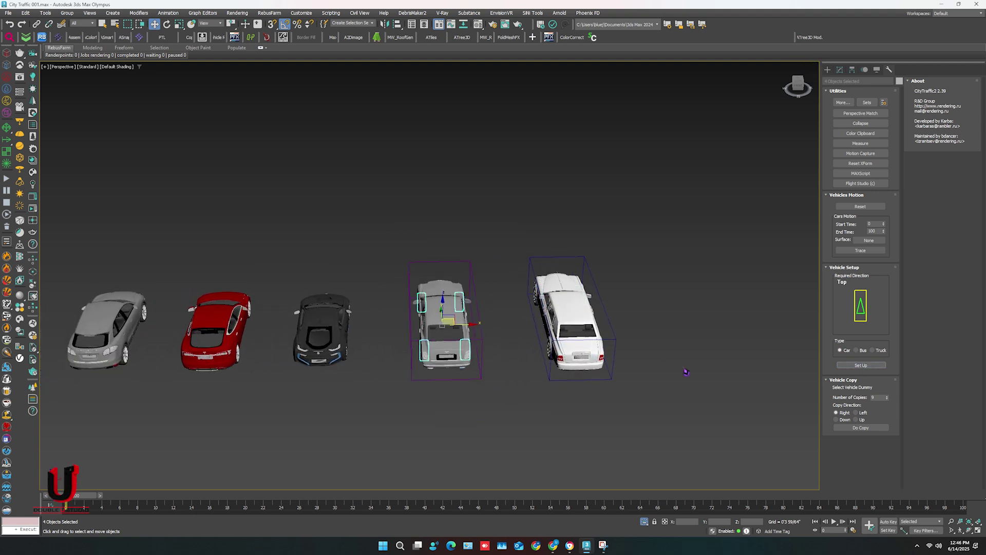
left_click_drag(283, 410, 283, 409)
middle_click_drag(312, 369, 575, 358)
left_click(859, 366)
- Set up the red car and the grey SUV beside it as separate Car vehicles
left_click_drag(500, 268, 412, 412)
left_click(861, 366)
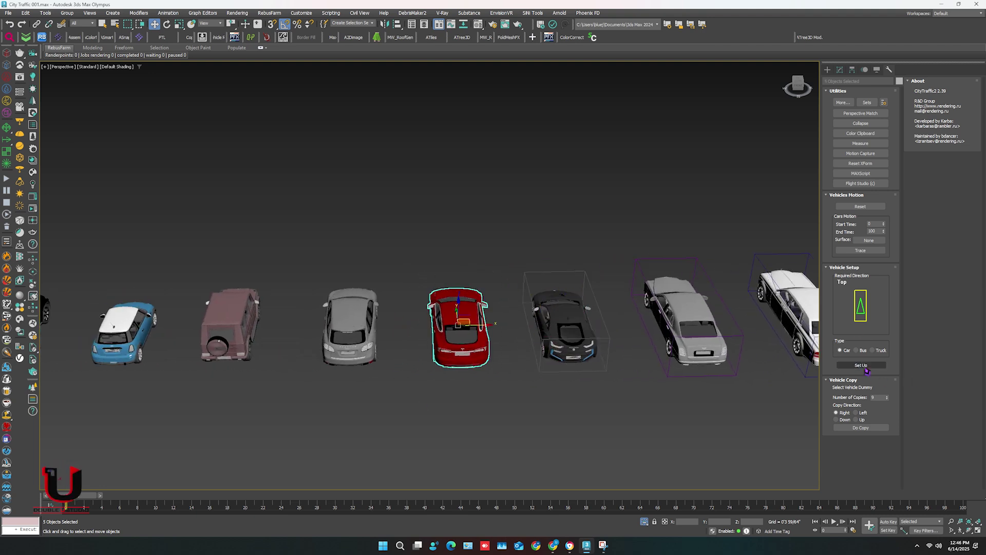
left_click_drag(397, 270, 302, 400)
left_click(861, 366)
- Set up the brown off-roader and the blue hatchback with the white roof as separate Car vehicles
middle_click_drag(441, 331, 650, 329)
left_click_drag(469, 249, 400, 397)
left_click(861, 365)
left_click_drag(295, 412, 293, 408)
left_click(860, 365)
- Set up the plain black car and the green coupe as separate Car vehicles
middle_click_drag(359, 332, 574, 321)
left_click_drag(475, 260, 380, 400)
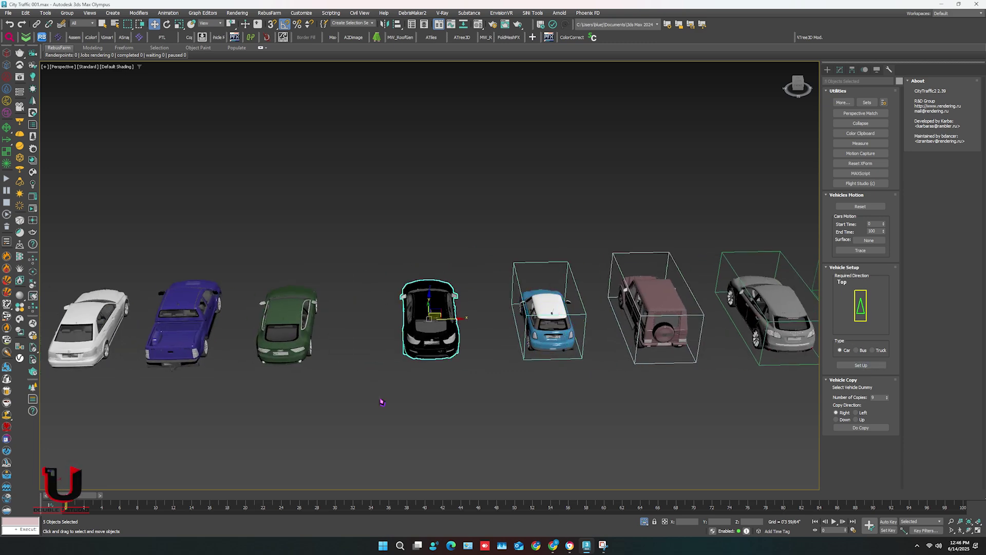
left_click(861, 365)
middle_click_drag(411, 328, 567, 313)
left_click(442, 308)
left_click(861, 365)
- Set up the purple pickup and the white sedan at the far end of the row as separate Car vehicles
left_click_drag(303, 375, 303, 375)
left_click(861, 366)
left_click_drag(269, 250, 213, 371)
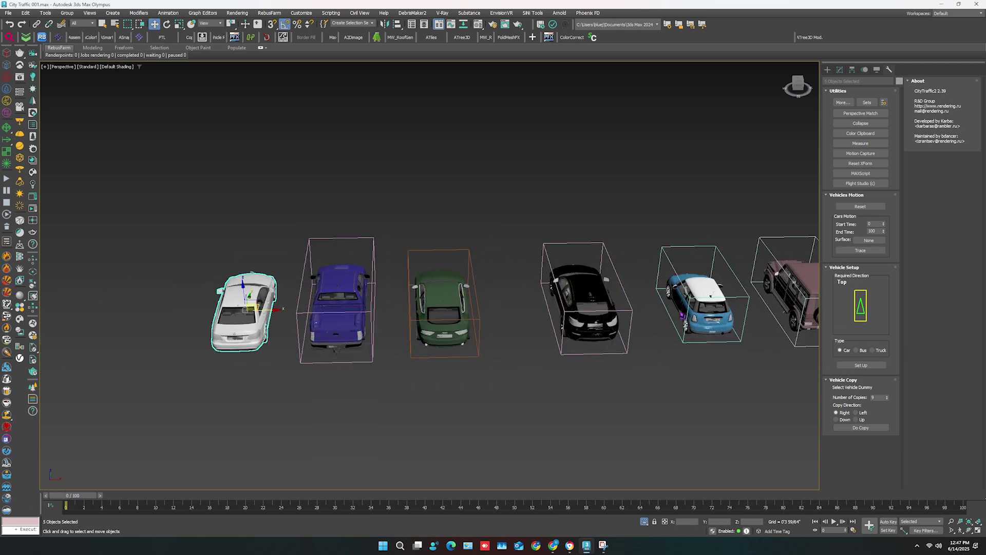
left_click(861, 365)
- Select the white limousine's vehicle dummy and create copies of it in the Up direction
mouse_move(237, 324)
middle_mouse_down("alt")
mouse_move(360, 321)
mouse_move(334, 331)
mouse_move(221, 329)
middle_mouse_up("alt")
scroll(376, 334, "down", 4)
middle_click_drag(376, 334, 123, 291)
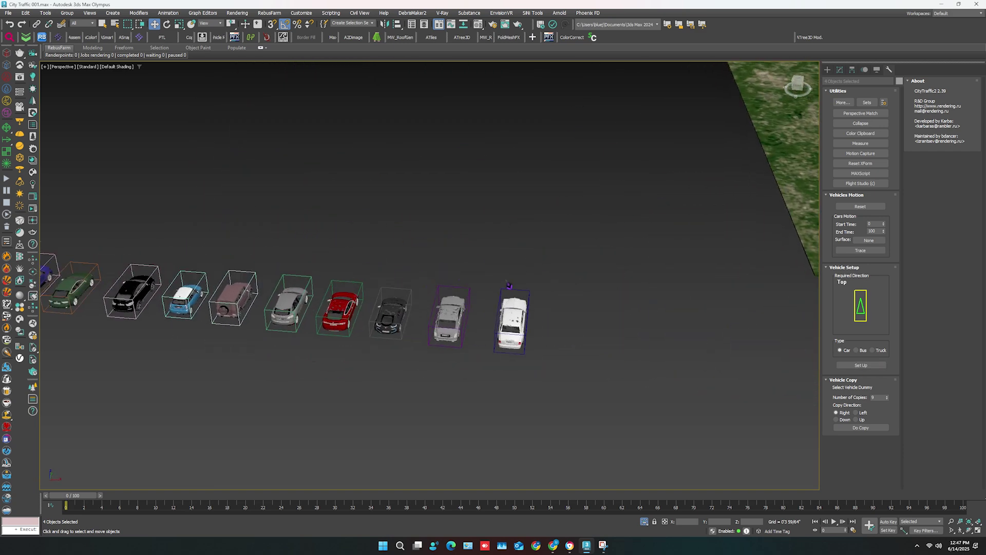
left_click(522, 293)
key("z")
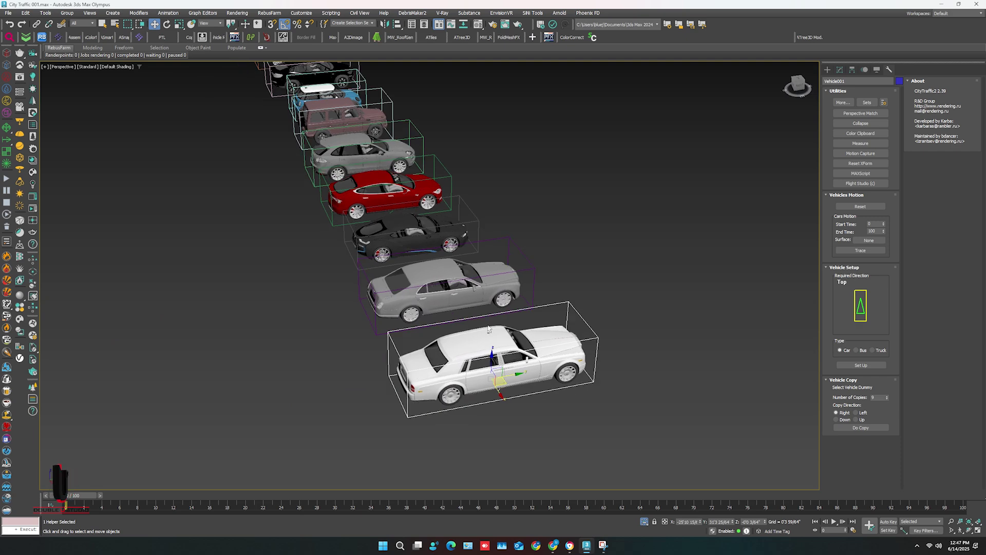
middle_click_drag(516, 375, 539, 373, "alt")
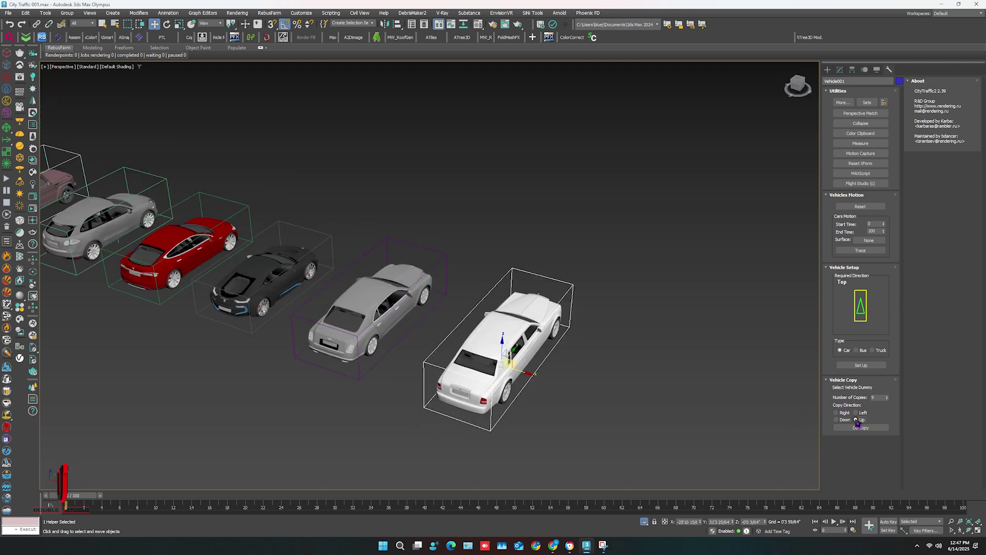
left_click(858, 427)
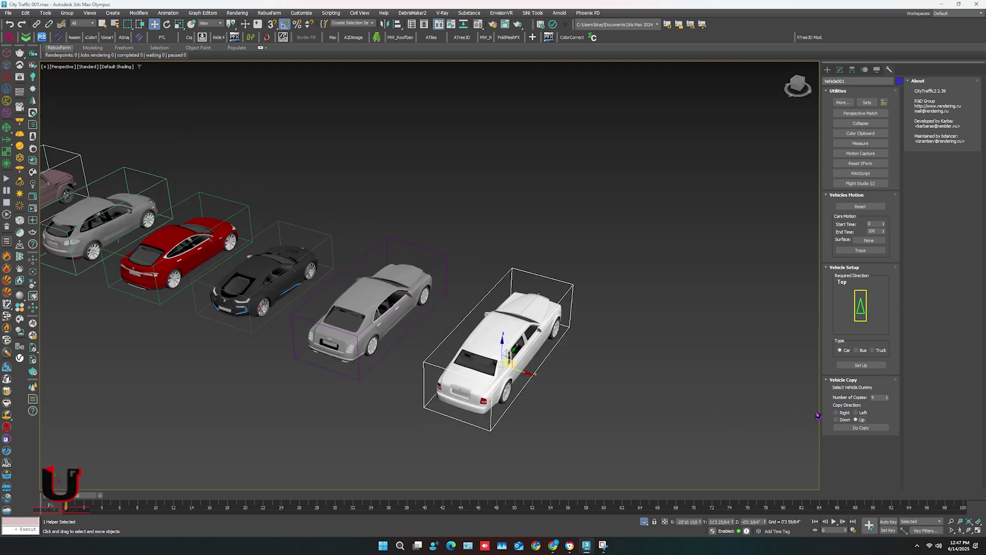
left_click(861, 428)
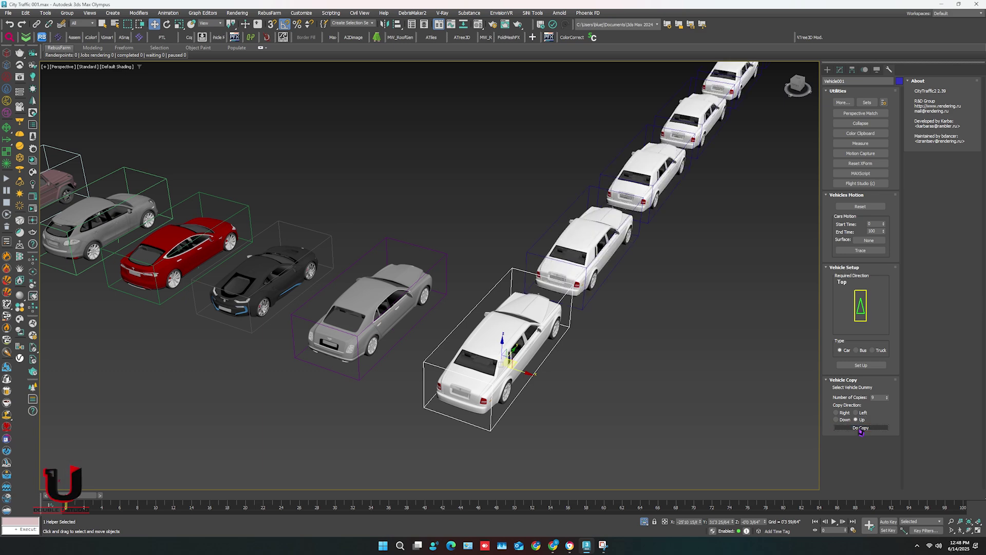
- Make 12 copies of the grey sedan's vehicle dummy and 15 copies of the black sports car's dummy in the Up direction
scroll(465, 347, "down", 3)
scroll(465, 347, "up", 2)
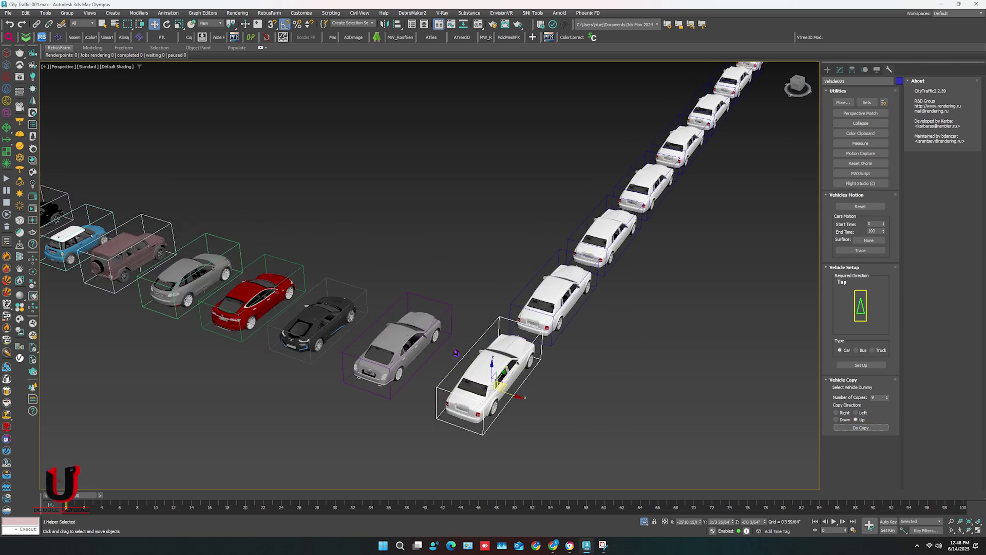
left_click(452, 313)
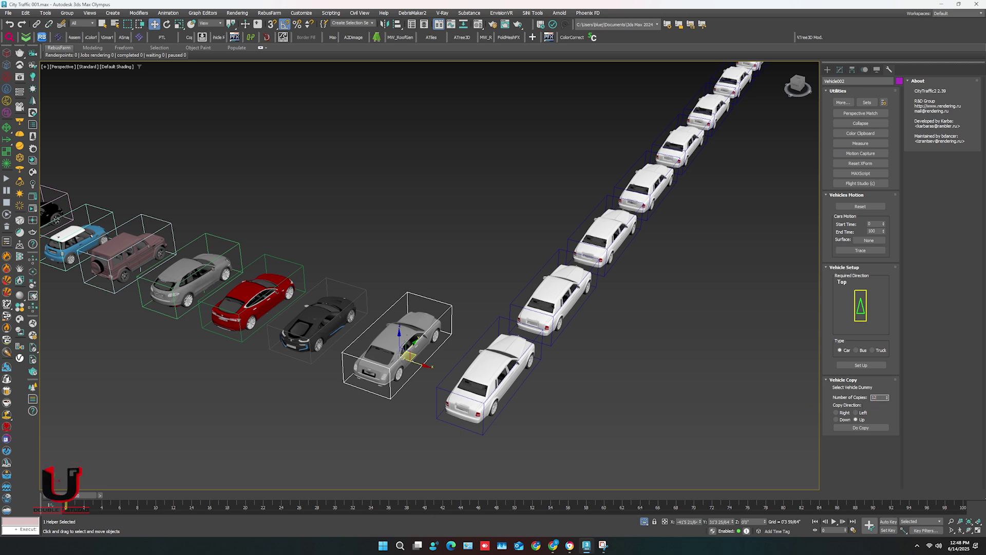
left_click(861, 428)
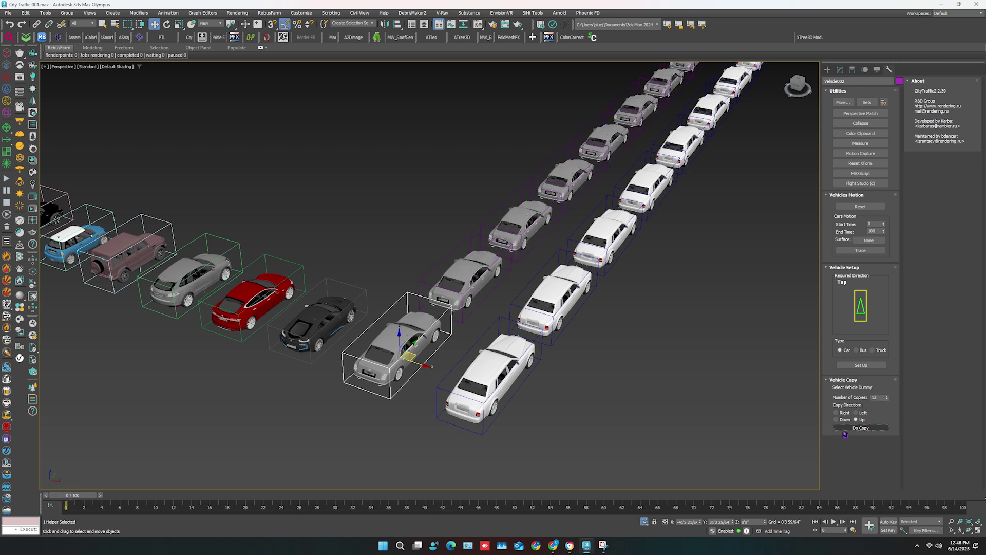
left_click(318, 323)
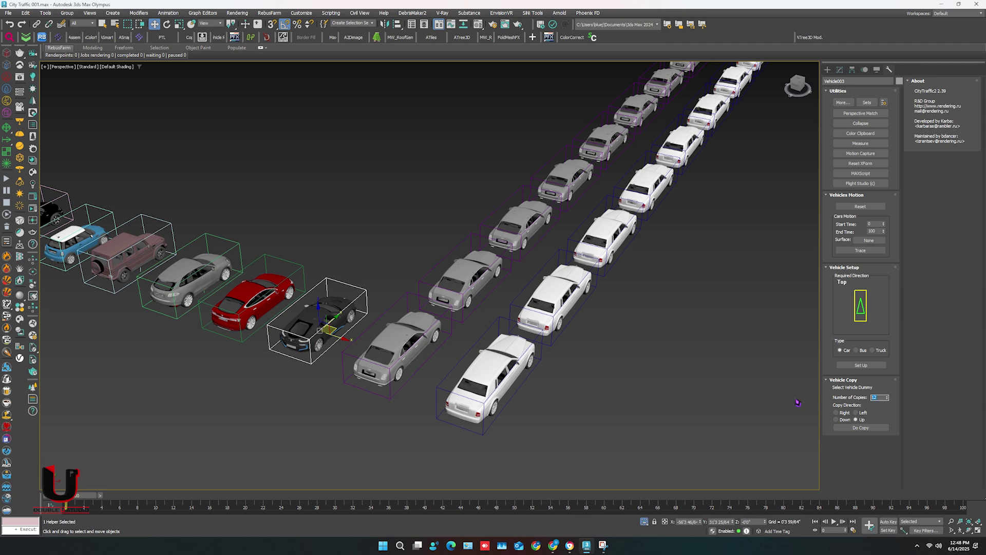
left_click(860, 427)
- Make 15 copies of the red car's vehicle dummy in the Up direction, and copy the grey SUV in the same direction
middle_click_drag(316, 273, 451, 304)
left_click(403, 321)
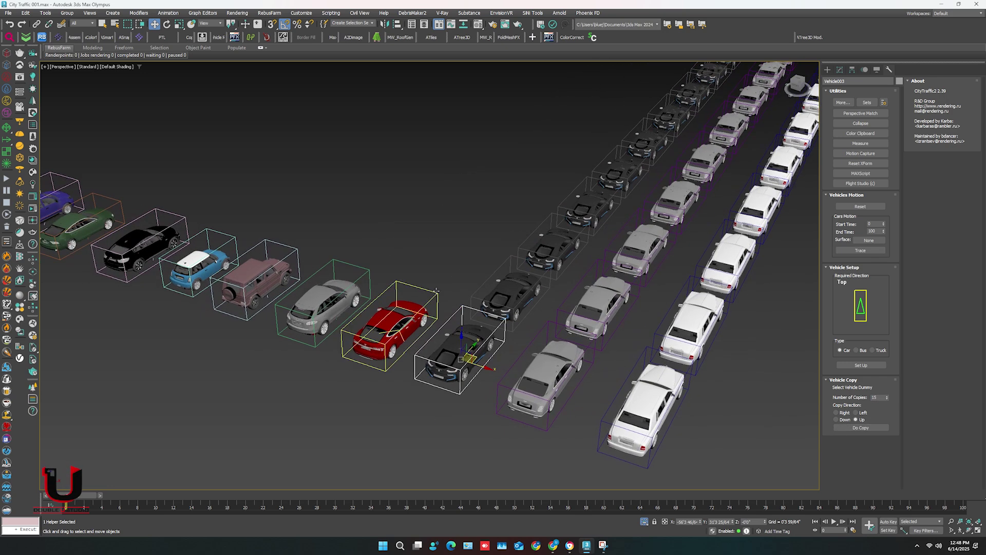
left_click(861, 428)
left_click(321, 309)
left_click(859, 428)
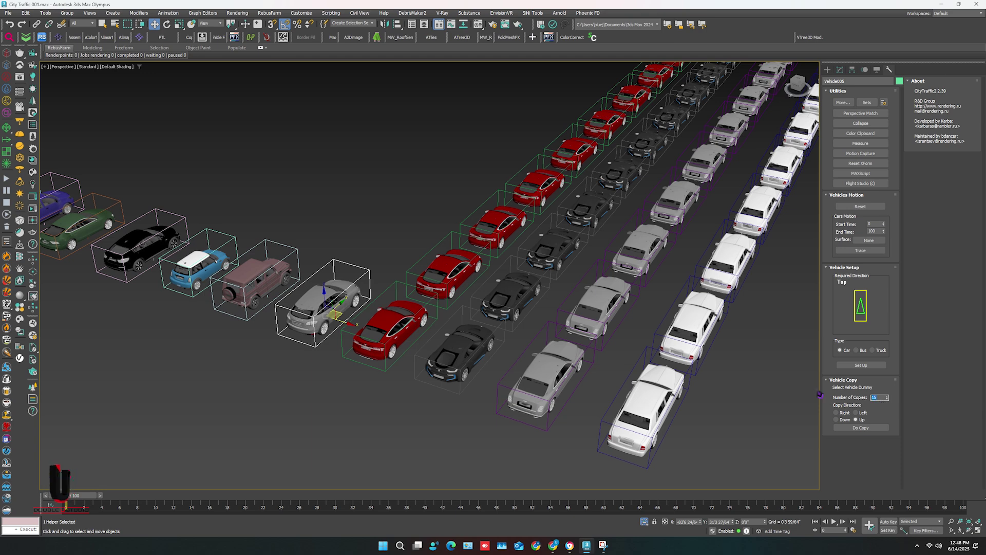
left_click(880, 428)
- Copy the brown off-roader and the blue hatchback in the Up direction, and make 10 Up copies of the plain black car
middle_click_drag(278, 276, 530, 349)
left_click(517, 351)
left_click(879, 430)
left_click(435, 340)
left_click(868, 428)
left_click(369, 315)
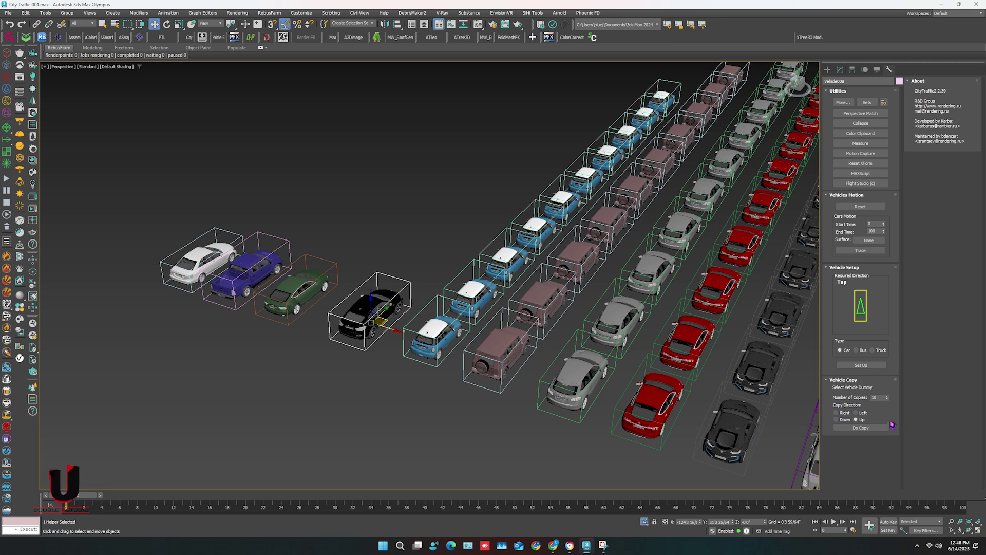
left_click(861, 427)
- Make 15 copies each of the green coupe, the purple pickup and the white sedan in the Up direction
left_click(332, 269)
double_click(877, 397)
type("15")
key("Return")
left_click(852, 429)
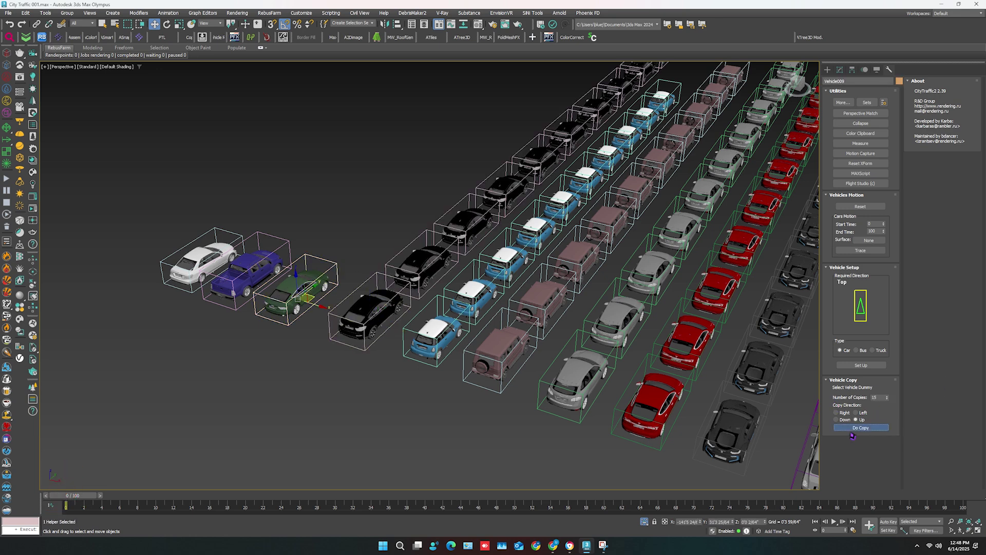
left_click(845, 428)
left_click(203, 265)
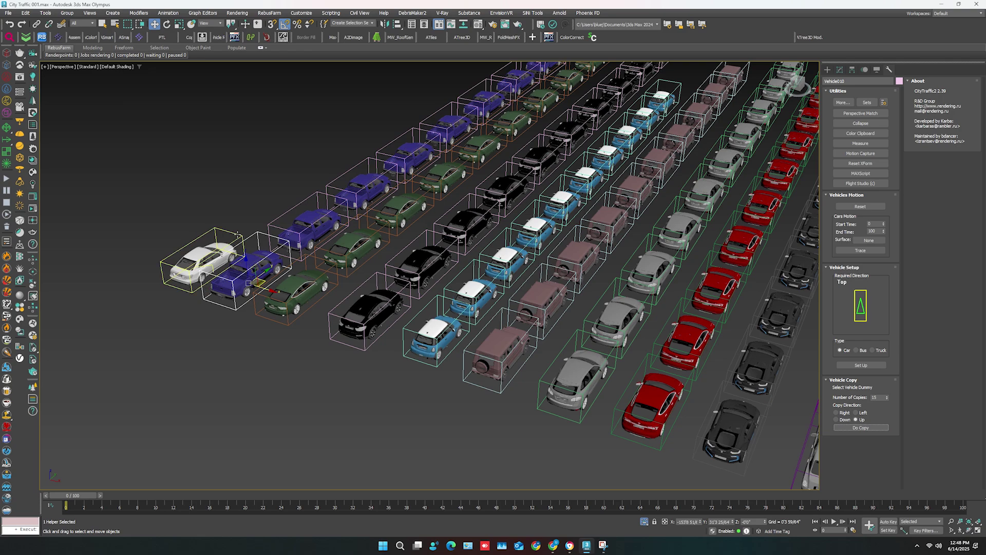
left_click(868, 429)
- Examine the copied vehicle rows and the whole road layout from the top view, including the roundabout and junctions
scroll(297, 347, "down", 5)
middle_click_drag(389, 293, 305, 296)
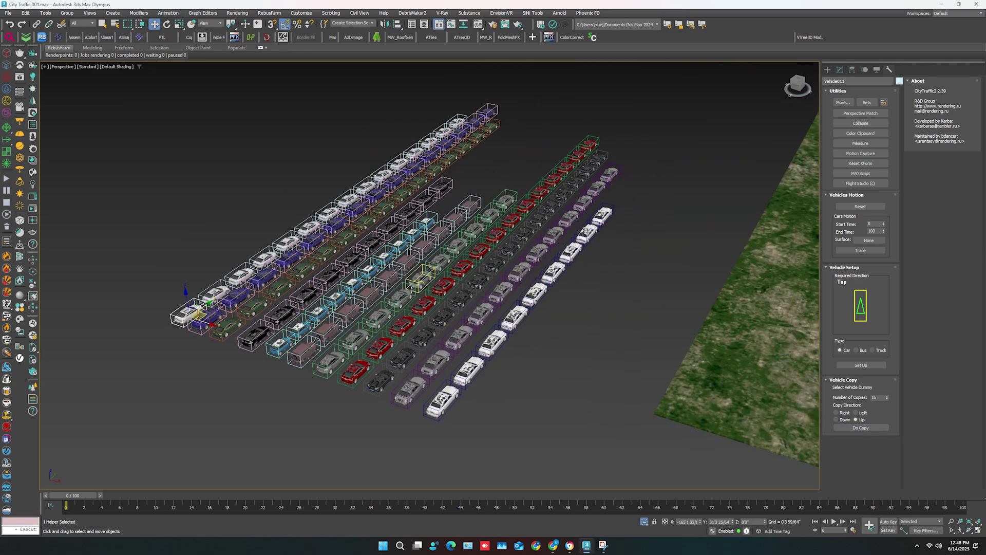
scroll(420, 283, "down", 2)
middle_click_drag(421, 283, 333, 279)
middle_click_drag(570, 284, 332, 317)
scroll(138, 317, "down", 4)
key("t")
key("z")
scroll(333, 319, "down", 10)
left_click(430, 326)
middle_click_drag(430, 325, 203, 525)
scroll(519, 390, "up", 2)
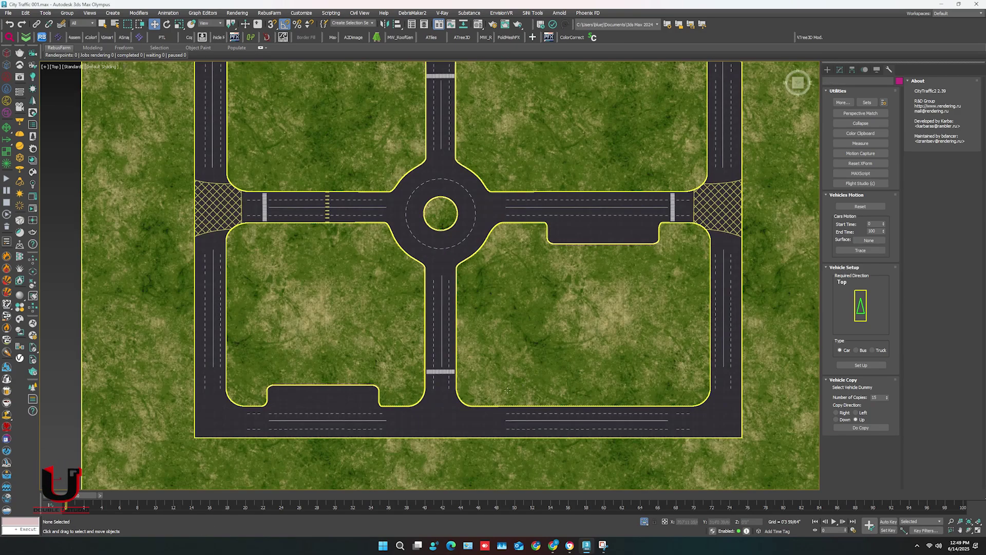
left_click(444, 417)
scroll(444, 417, "down", 2)
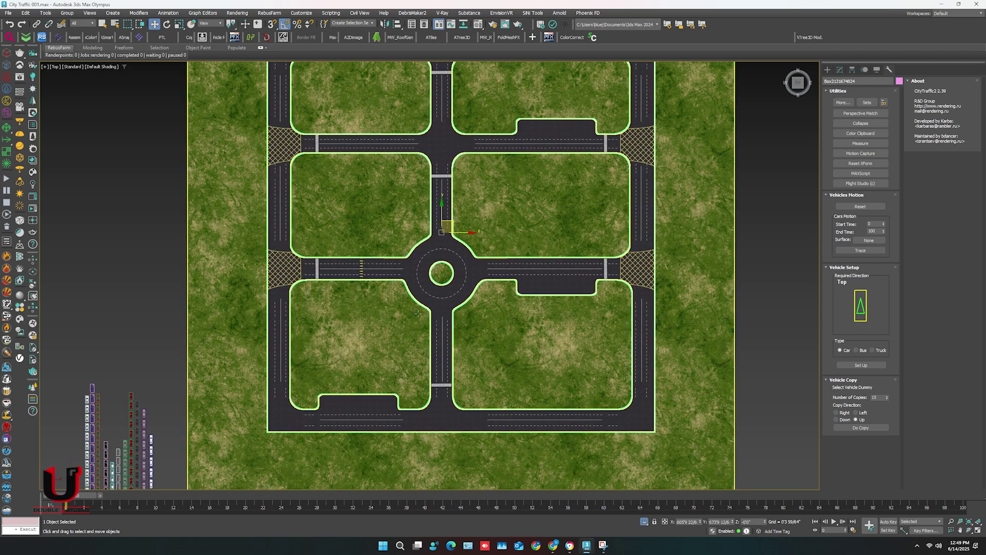
middle_click_drag(409, 347, 408, 351)
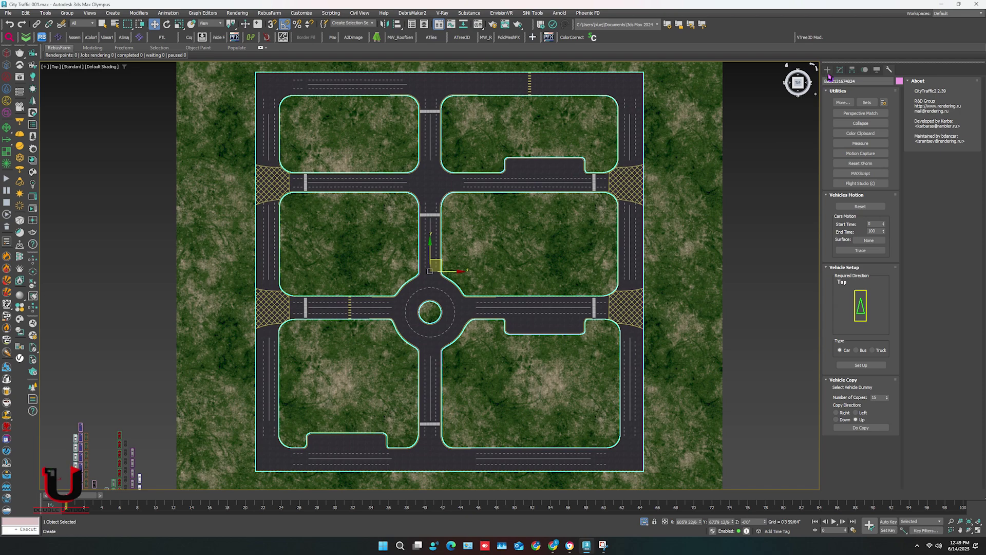
- Draw a rectangle spline in wireframe around the lower-left block, following the road centre lines from the hatched junction to the bottom central junction
left_click(828, 70)
left_click(837, 82)
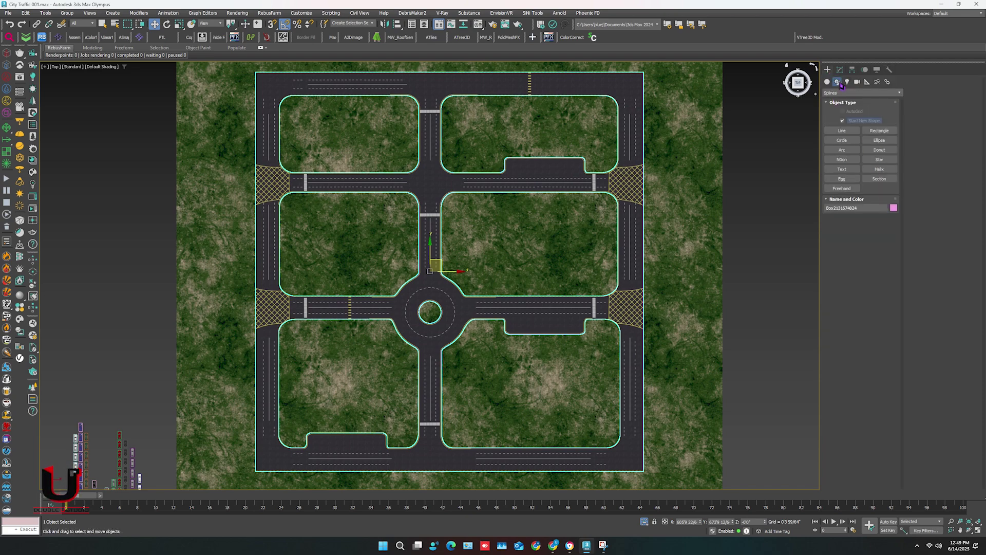
left_click(880, 130)
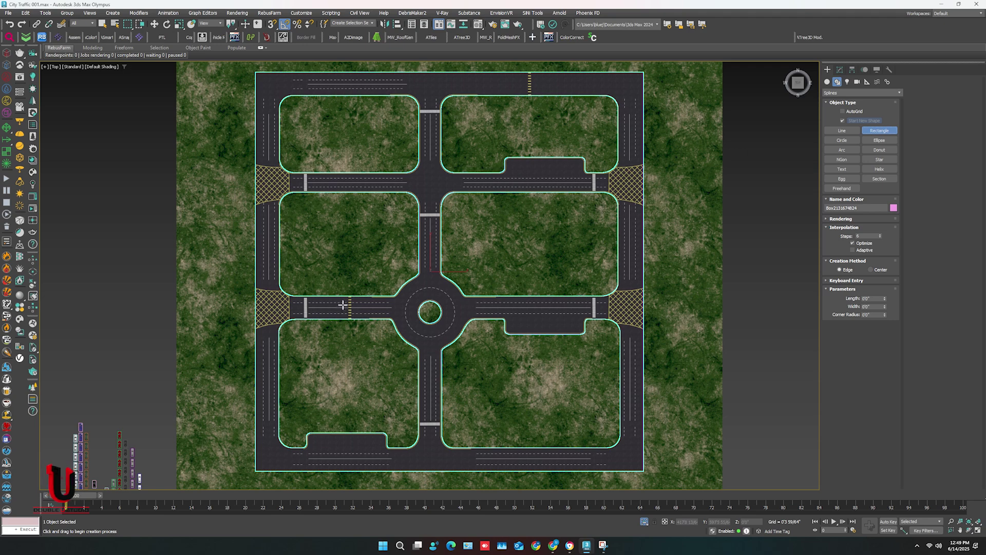
key("F3")
scroll(352, 262, "up", 3)
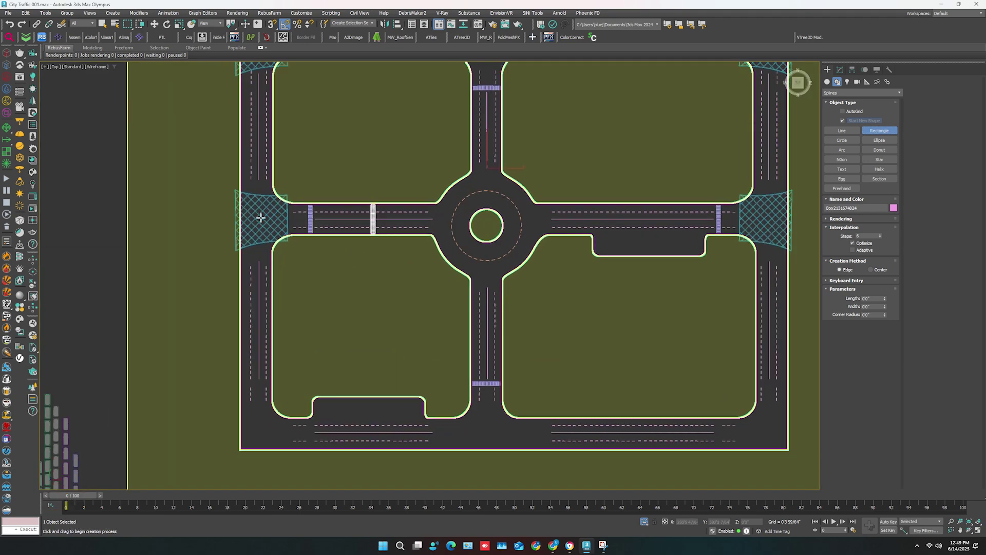
left_click_drag(260, 221, 488, 432)
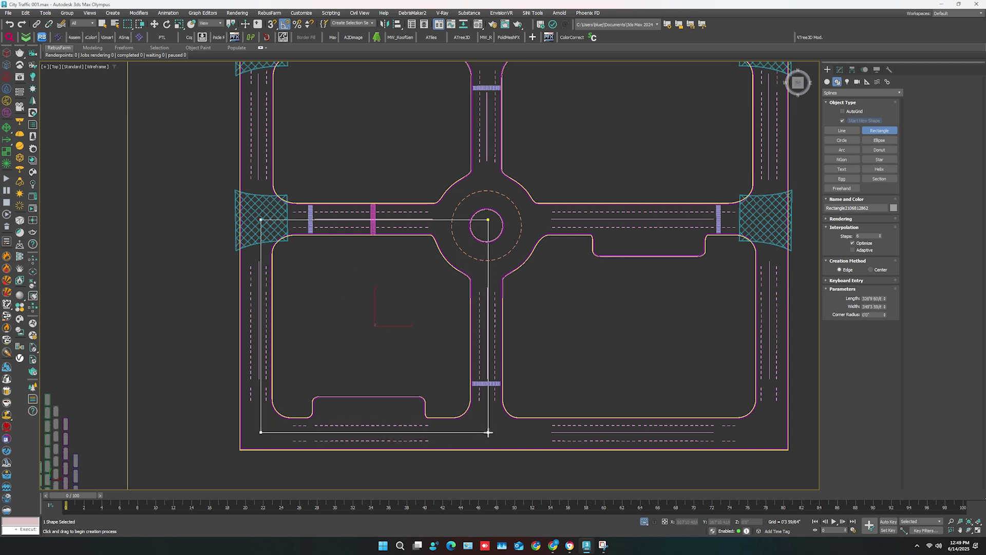
left_click_drag(488, 433, 489, 433)
- Convert the rectangle to an Editable Spline and break it at all four vertices
key("w")
right_click(409, 318)
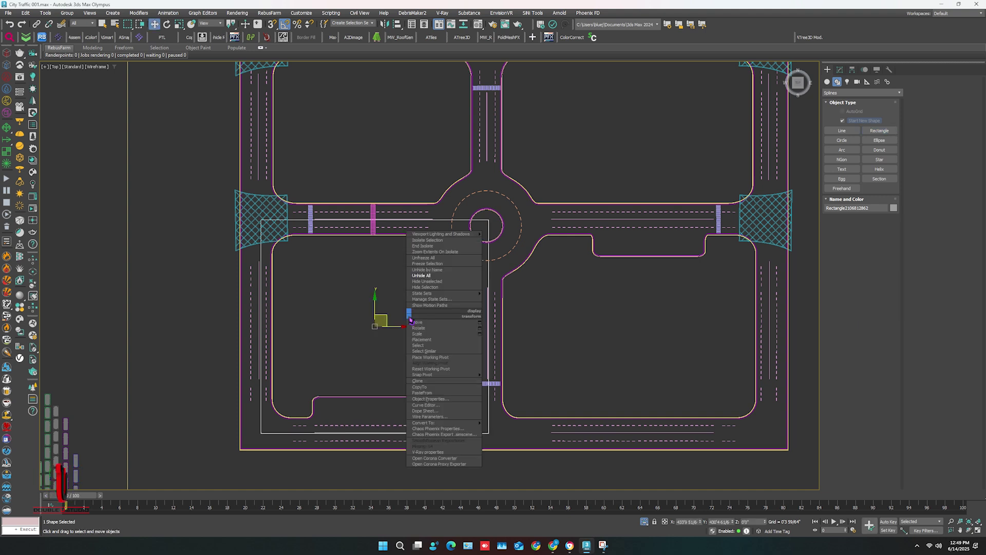
mouse_move(423, 422)
left_click(506, 425)
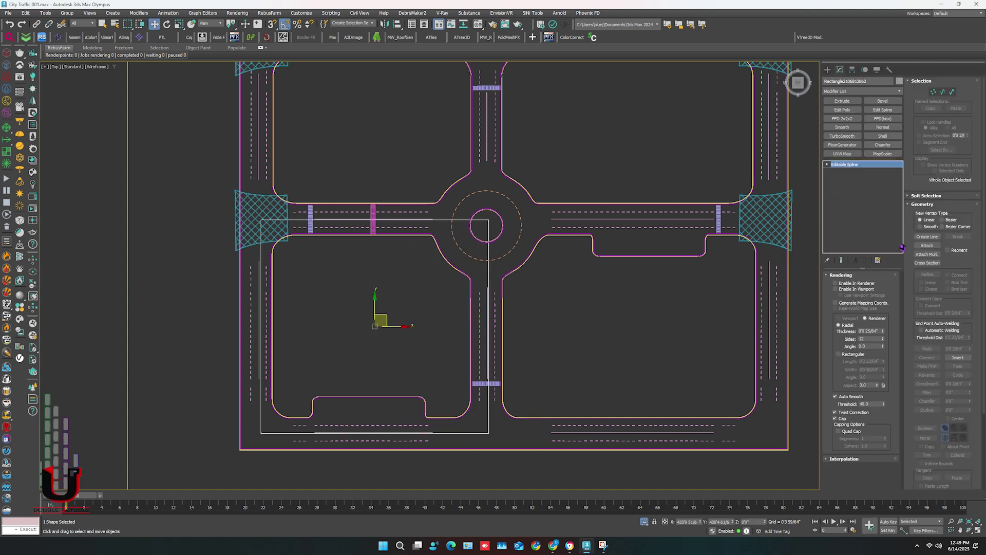
left_click(933, 91)
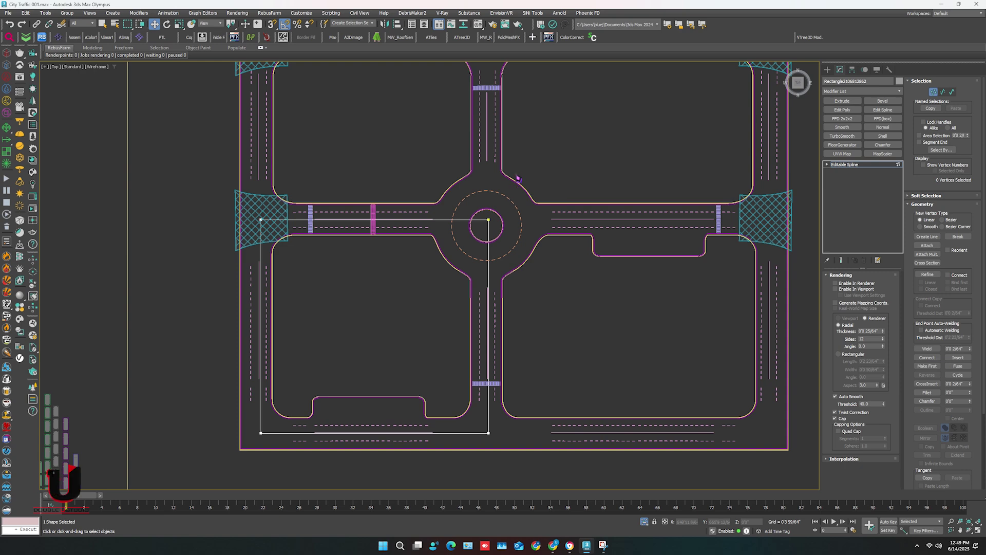
scroll(485, 230, "up", 2)
scroll(493, 226, "down", 2)
left_click_drag(389, 372, 345, 441)
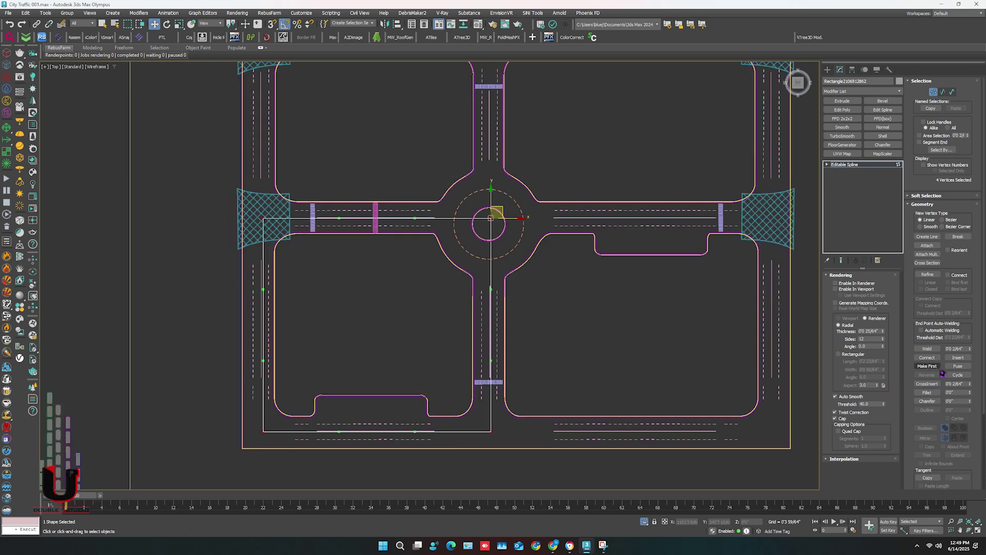
left_click(957, 236)
- Move the spline's upper horizontal segment onto the centre line of the road leading west from the roundabout
left_click(942, 91)
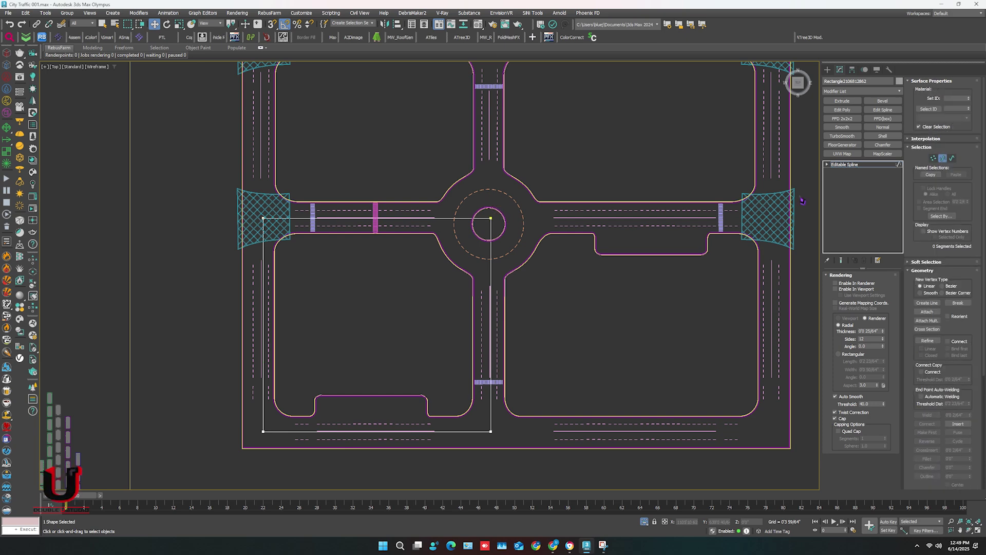
left_click(375, 217)
scroll(375, 214, "up", 5)
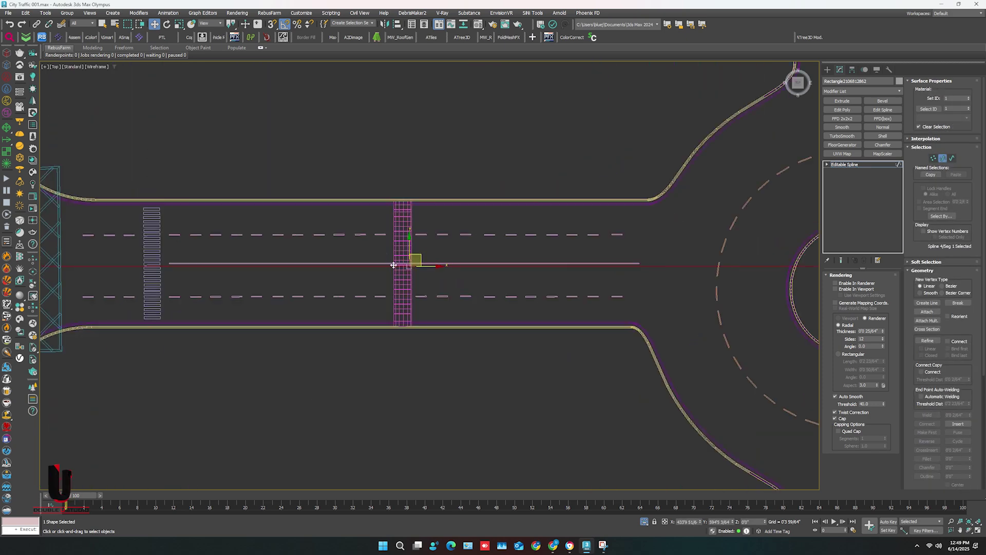
left_click_drag(409, 247, 409, 246)
scroll(409, 245, "down", 6)
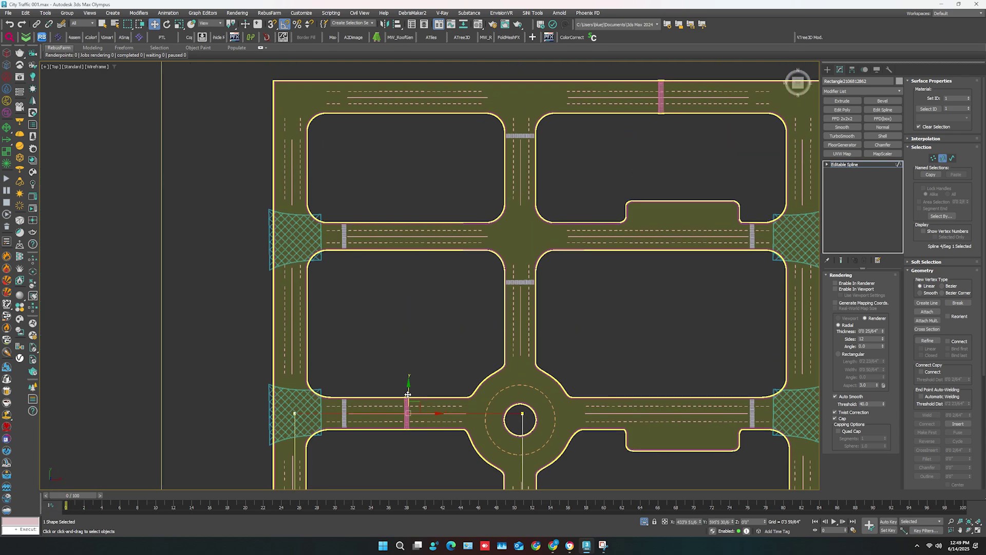
- Copy the horizontal segment north onto the centre lines of the next cross road and the uppermost road
left_click_drag(408, 396, 411, 285, "shift")
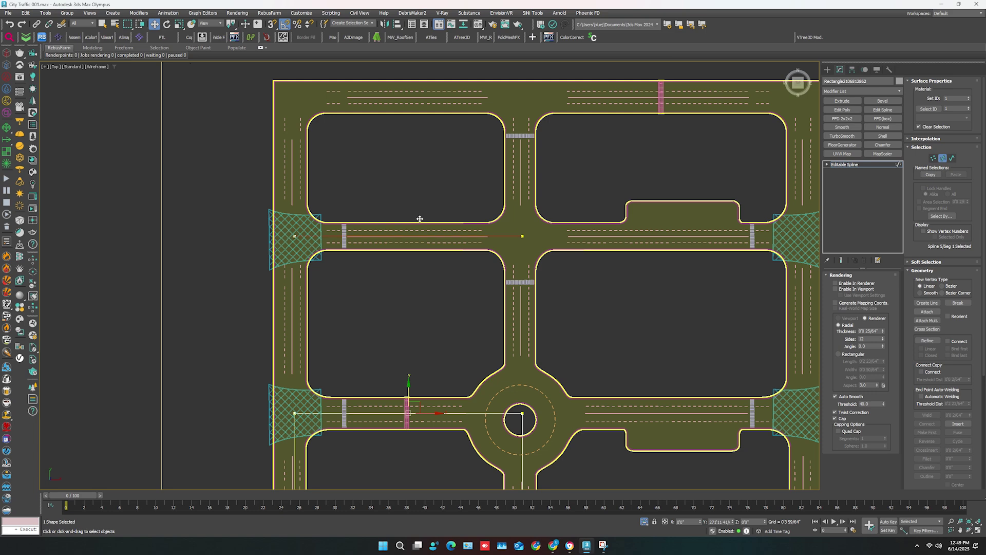
scroll(411, 223, "up", 3)
middle_click_drag(409, 225, 427, 394)
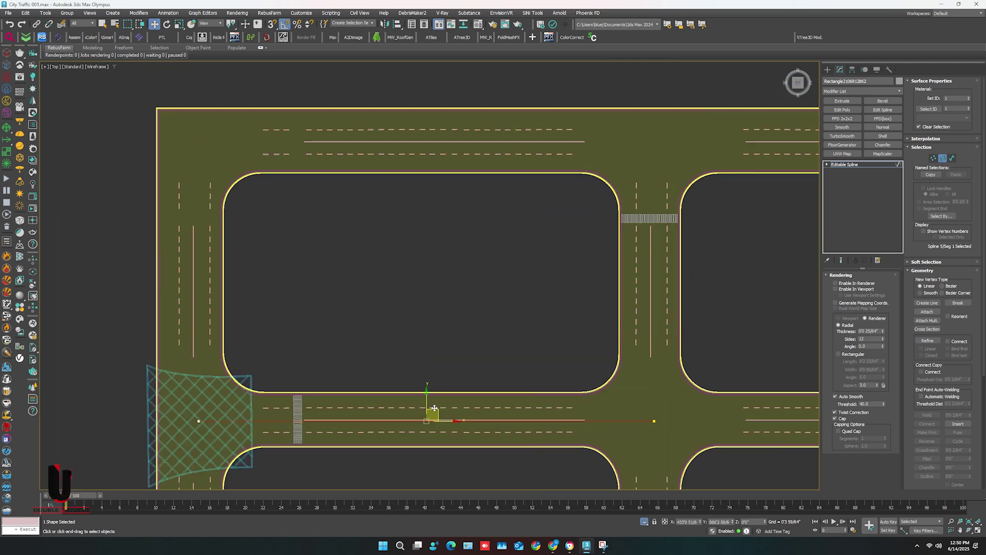
left_click_drag(426, 403, 470, 124, "shift")
- Scale down the four segments around the lower-left block along their lengths so they stop short of the roundabout and corners
scroll(452, 200, "down", 4)
middle_click_drag(451, 200, 464, 105)
middle_click_drag(418, 354, 381, 294)
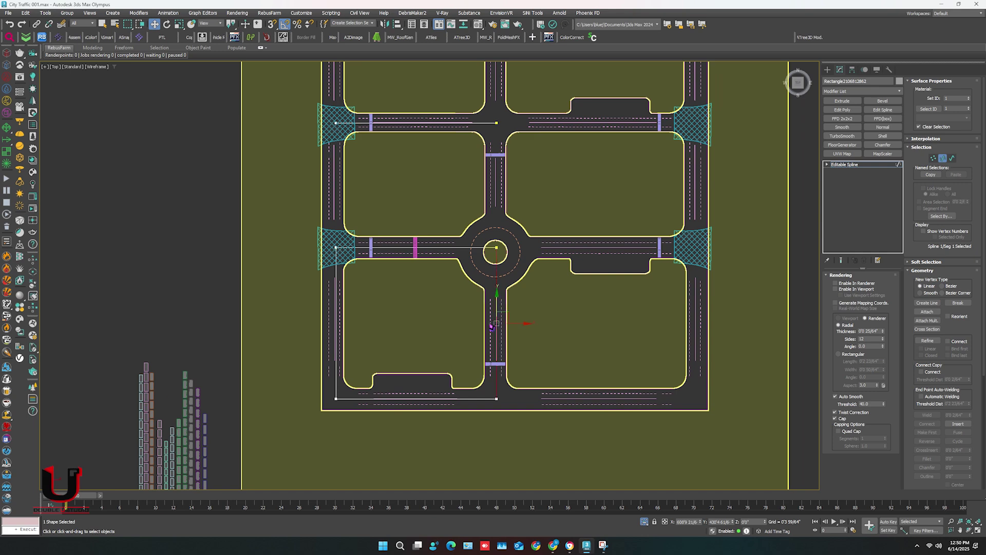
left_click(496, 327)
scroll(497, 329, "up", 2)
key("r")
left_click_drag(498, 289, 498, 303)
key("w")
left_click(411, 214)
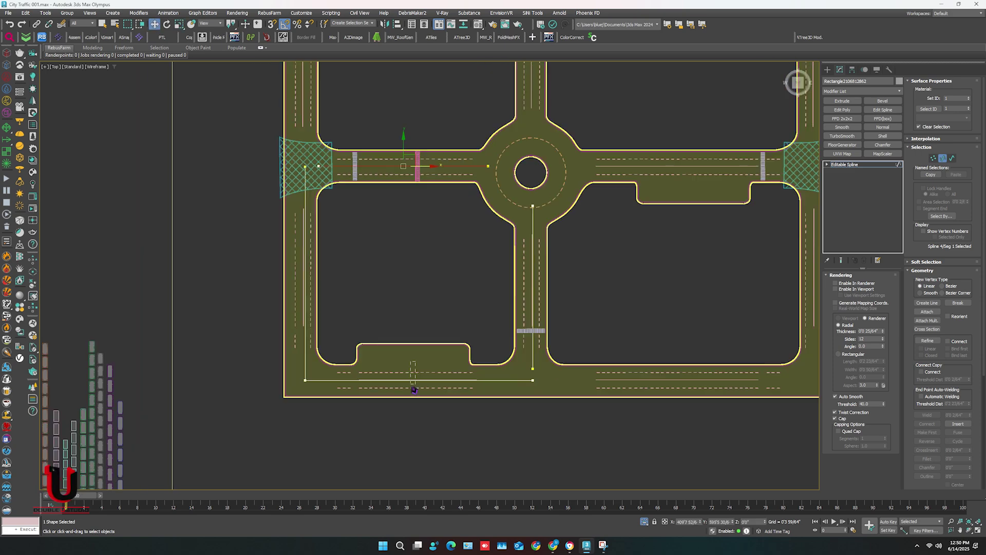
scroll(414, 390, "up", 3)
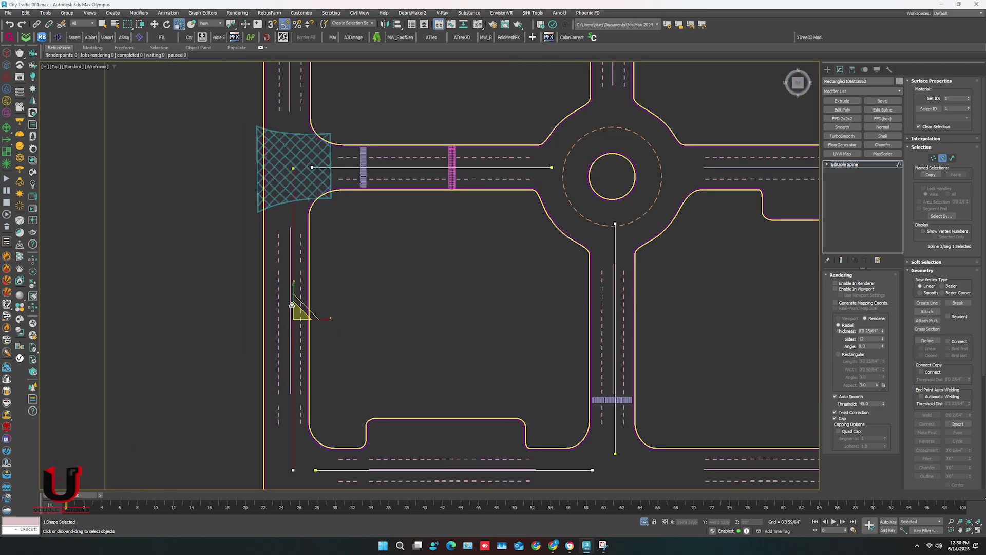
scroll(302, 329, "up", 3)
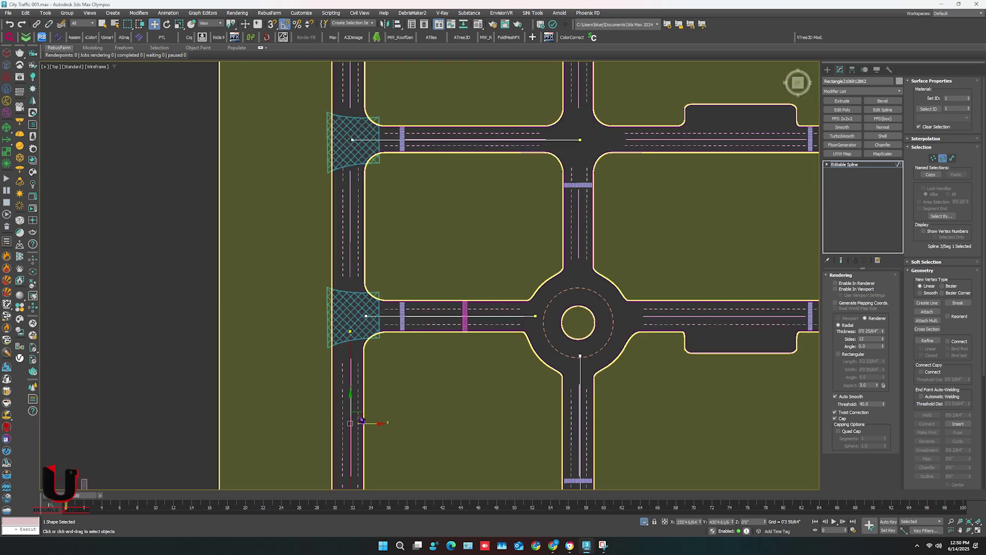
- Copy the western vertical segment north along the two upper blocks and shorten the uppermost copy to fit between its junctions
left_click(351, 242)
scroll(349, 215, "up", 2)
key("r")
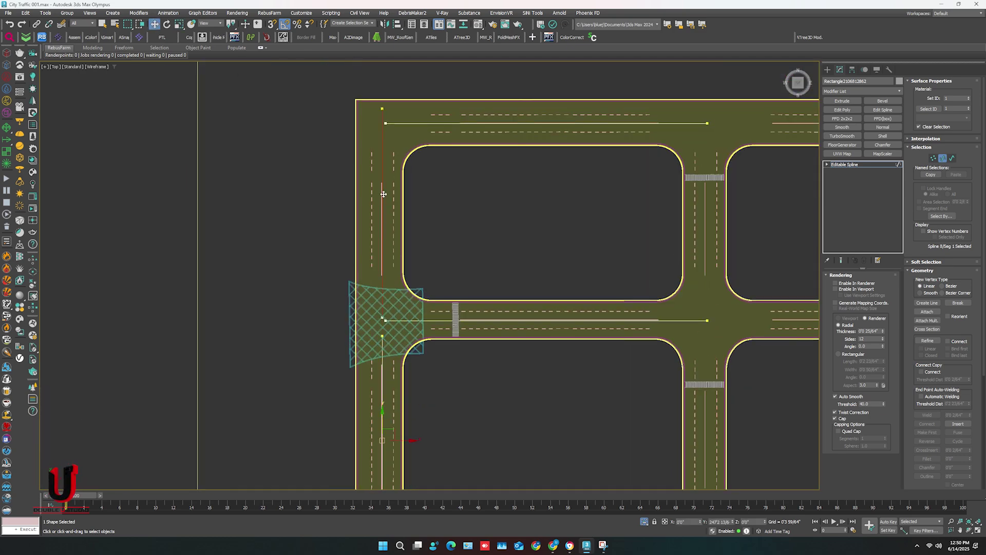
left_click(381, 198)
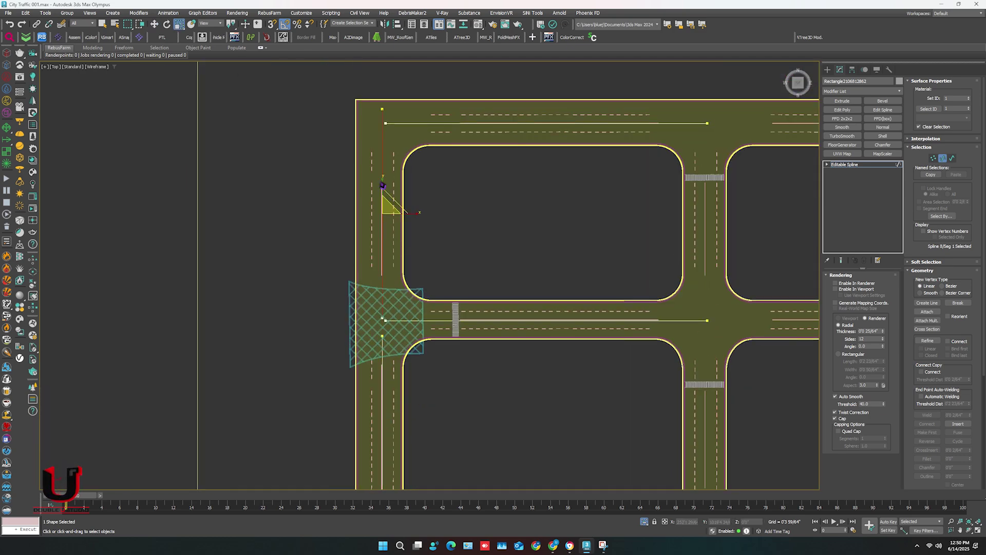
- Shorten the horizontal segments on the upper cross road and the uppermost road, and select all four horizontal segments
left_click(563, 320)
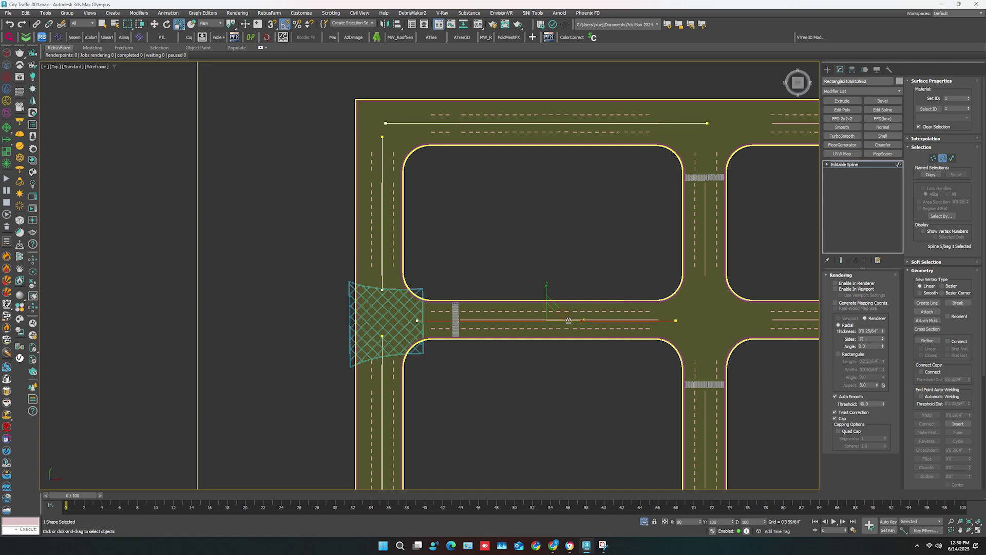
scroll(570, 320, "down", 2)
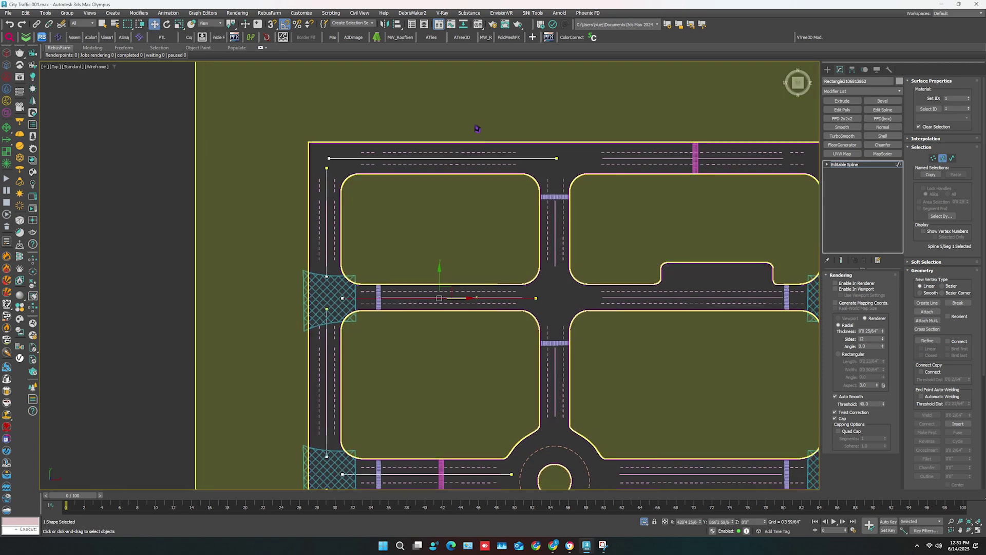
scroll(467, 149, "up", 3)
left_click(467, 150)
key("w")
key("ctrl+shift+z")
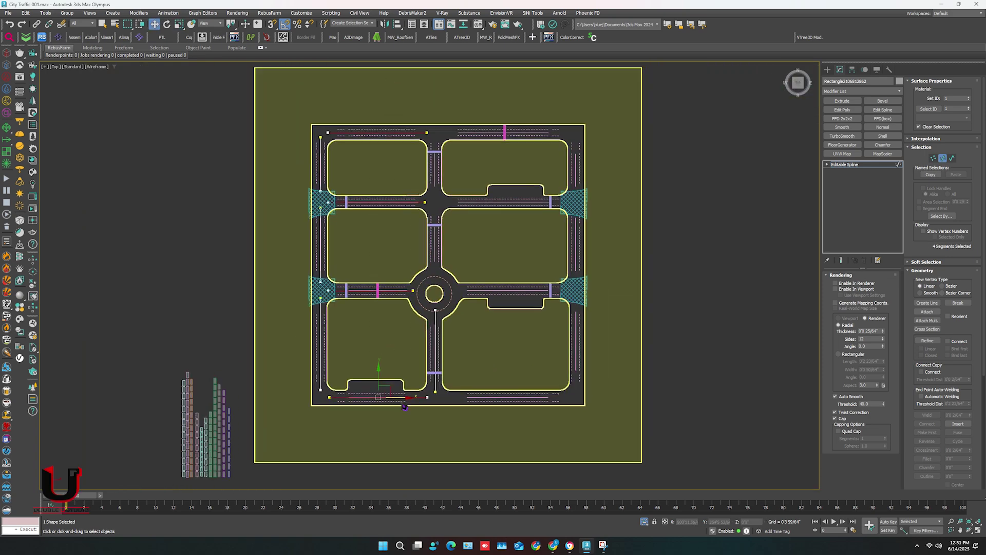
- Copy the four selected horizontal segments east onto the right-hand blocks and fit the copies between their junctions
mouse_move(401, 397)
left_mouse_down("shift")
mouse_move(537, 407)
mouse_move(548, 398)
mouse_move(534, 397)
mouse_move(550, 398)
mouse_move(541, 397)
left_mouse_up("shift")
scroll(512, 397, "up", 2)
key("r")
key("w")
key("r")
key("w")
left_click_drag(512, 223, 498, 265)
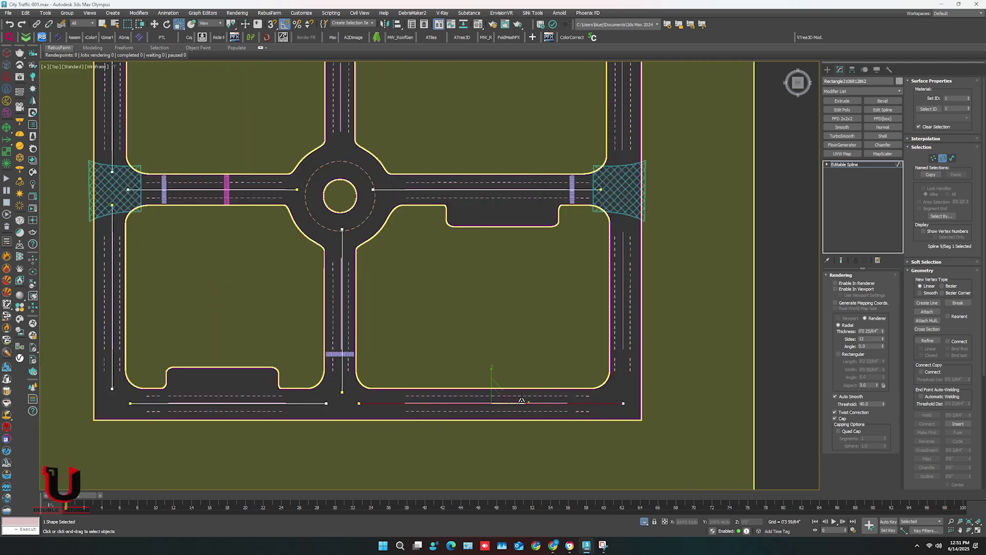
- Copy the three western vertical segments across to the centre line of the easternmost road
scroll(516, 398, "down", 2)
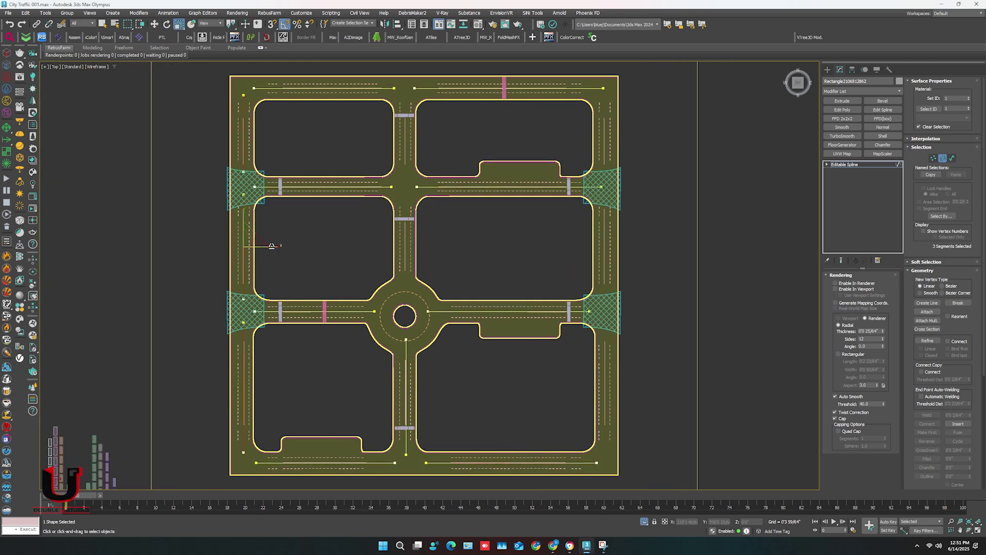
key("w")
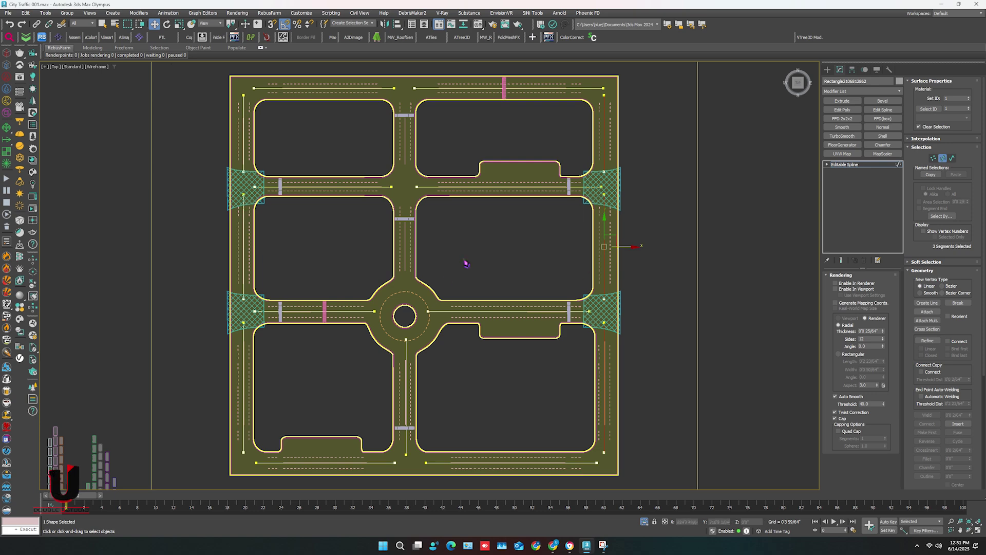
- Copy the central vertical segment below the roundabout north onto the two upper blocks and scale the copies to fit between junctions
left_click(405, 391)
scroll(407, 395, "up", 5)
scroll(424, 365, "down", 5)
left_click(465, 263)
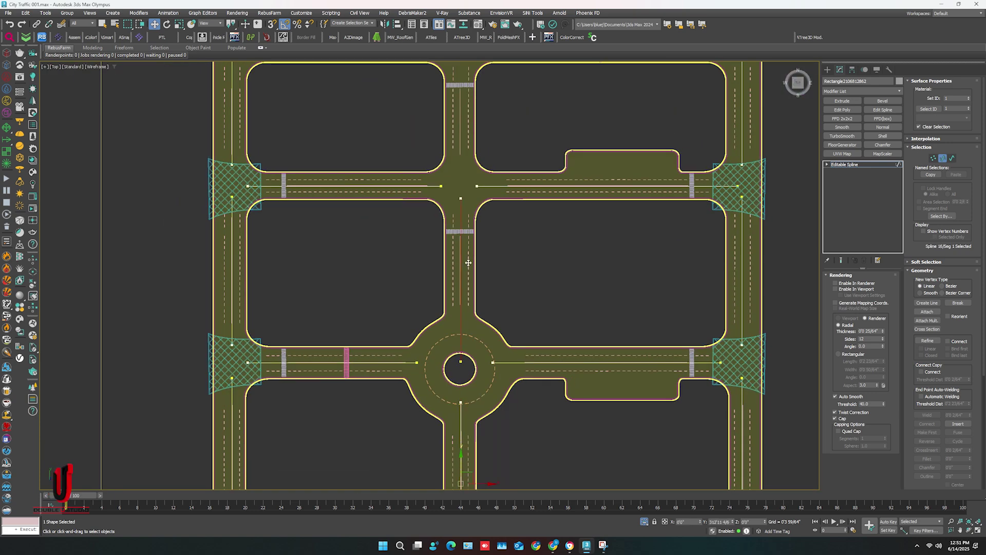
left_click_drag(466, 253, 465, 248, "shift")
key("r")
key("w")
middle_click_drag(467, 238, 484, 342)
left_click_drag(485, 341, 479, 196, "shift")
key("r")
left_click(519, 221)
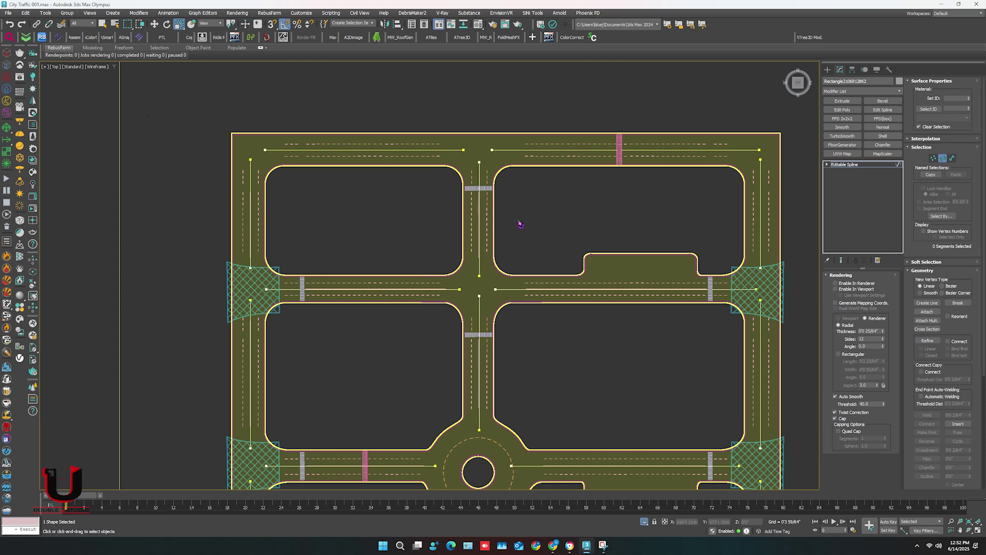
- Draw a circle centred on the roundabout along its dashed ring, and copy it west onto the yellow-hatched junction
left_click(827, 69)
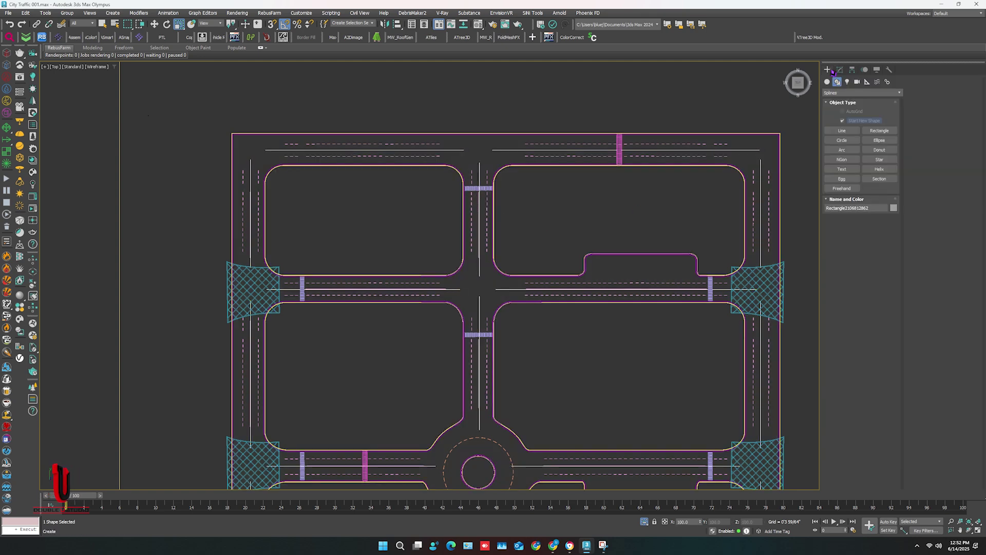
left_click(845, 140)
scroll(471, 149, "up", 3)
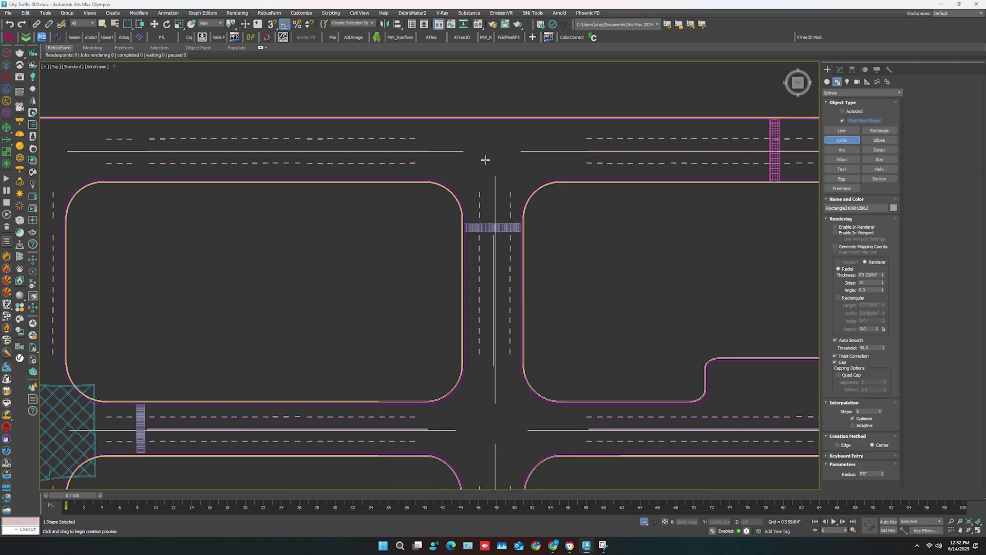
scroll(489, 164, "down", 2)
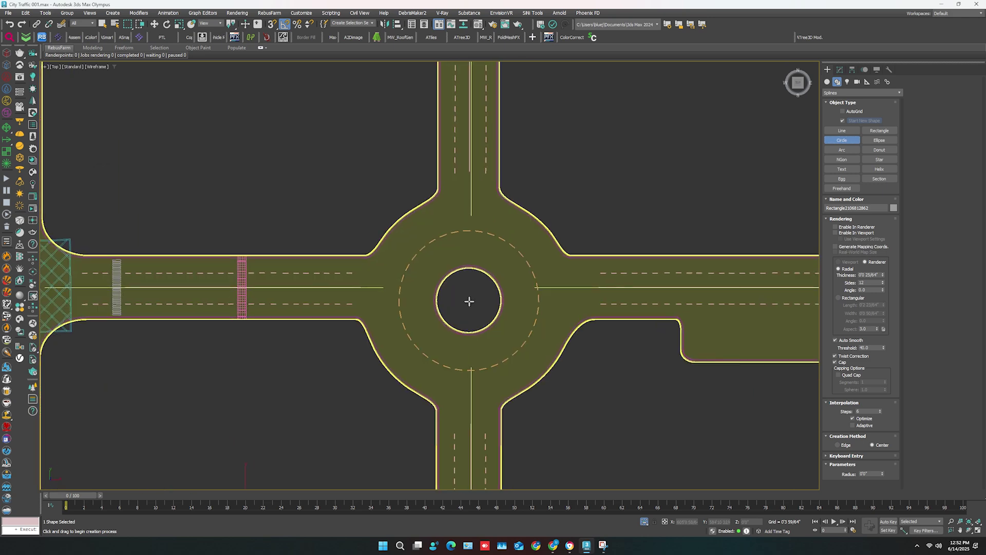
left_click_drag(469, 301, 503, 358)
key("w")
scroll(475, 315, "up", 2)
scroll(477, 316, "down", 4)
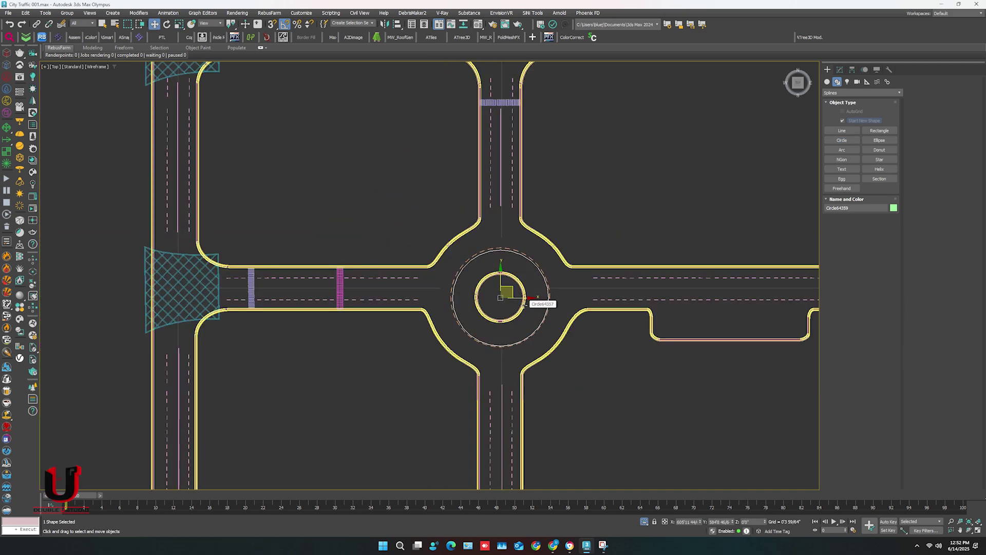
left_click_drag(516, 298, 195, 332, "shift")
left_click(493, 304)
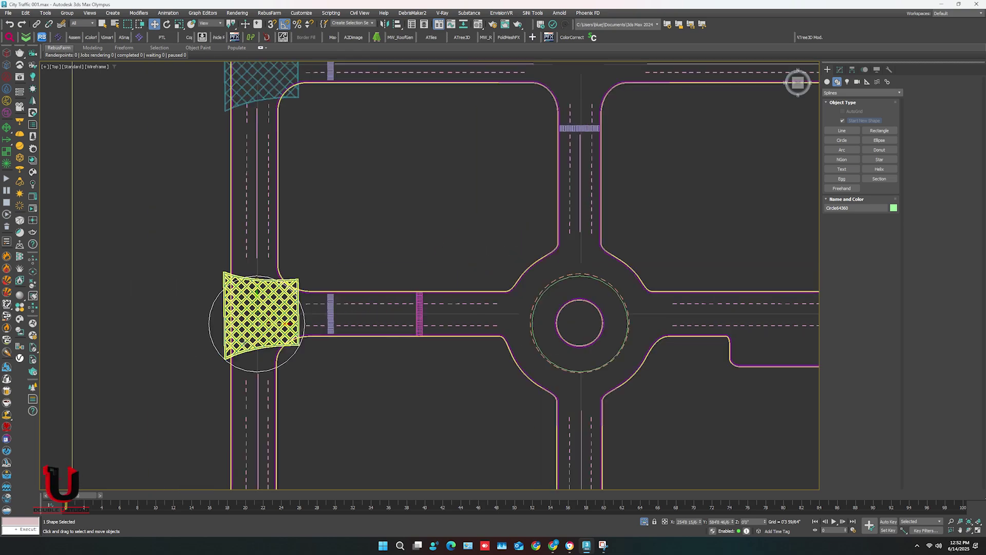
- Change the object colour of the road centre-line spline to red
scroll(259, 329, "up", 5)
left_click(265, 152)
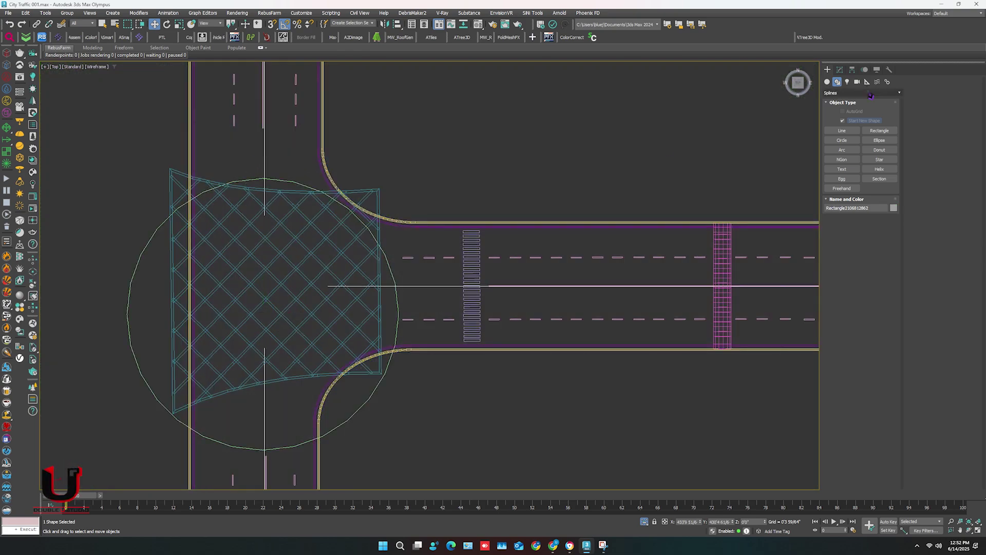
left_click(895, 209)
left_click(406, 237)
left_click(506, 285)
left_click(516, 155)
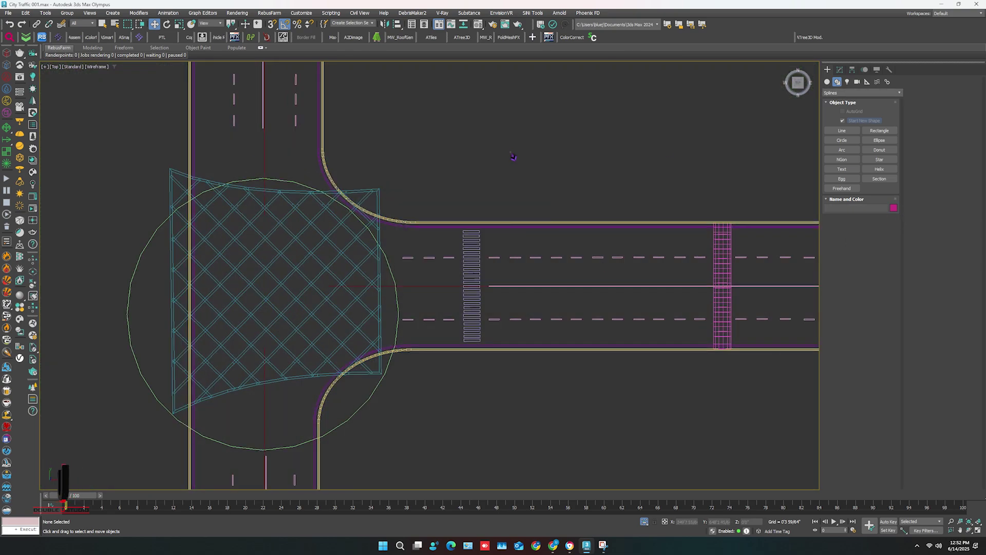
- Move the copied circle slightly so it is centred on the western hatched junction
left_click(388, 378)
left_click_drag(276, 291, 275, 267)
scroll(275, 266, "down", 5)
middle_click_drag(313, 260, 300, 248)
- Apply the CityTraffic Road (WSM) modifier to the red road centre-line spline
left_click(282, 224)
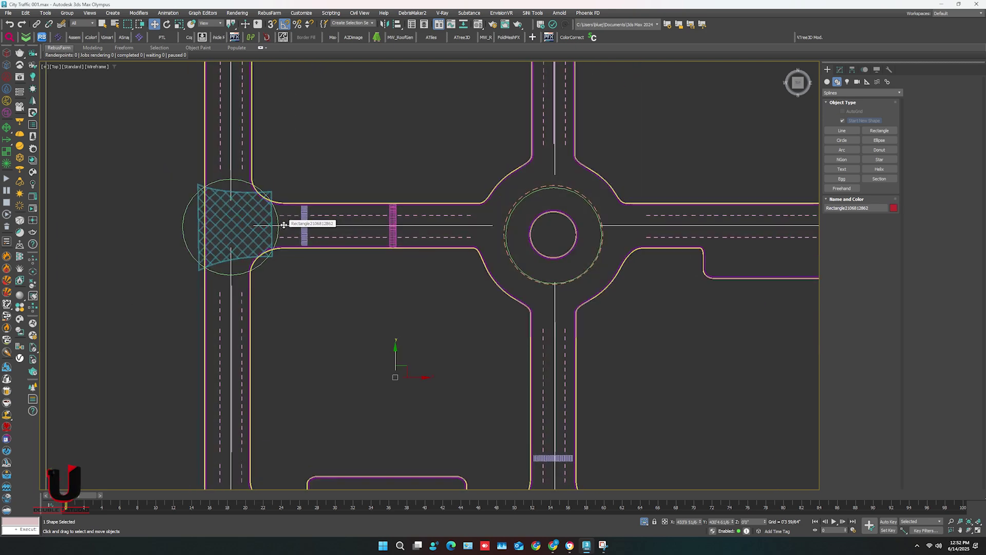
scroll(367, 318, "down", 5)
scroll(376, 362, "up", 3)
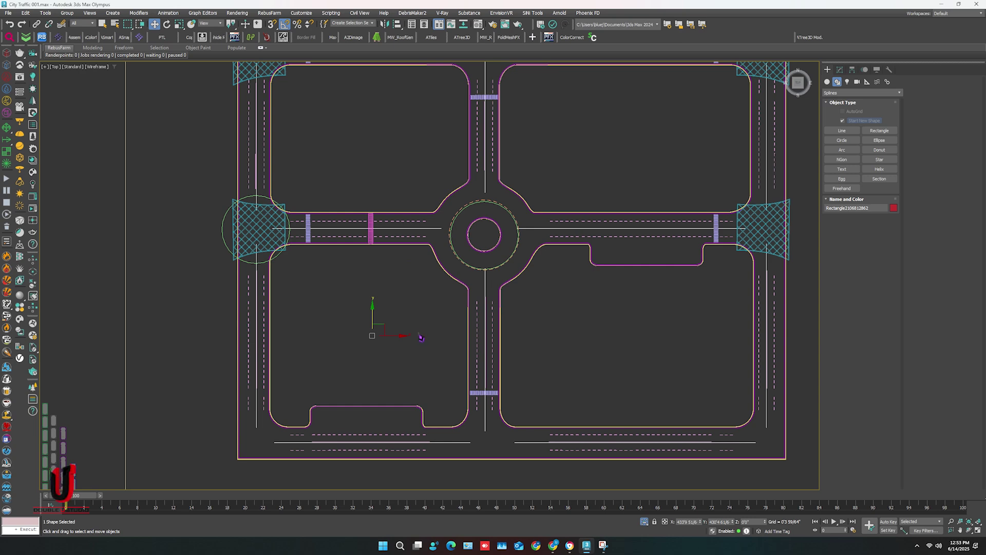
key("F3")
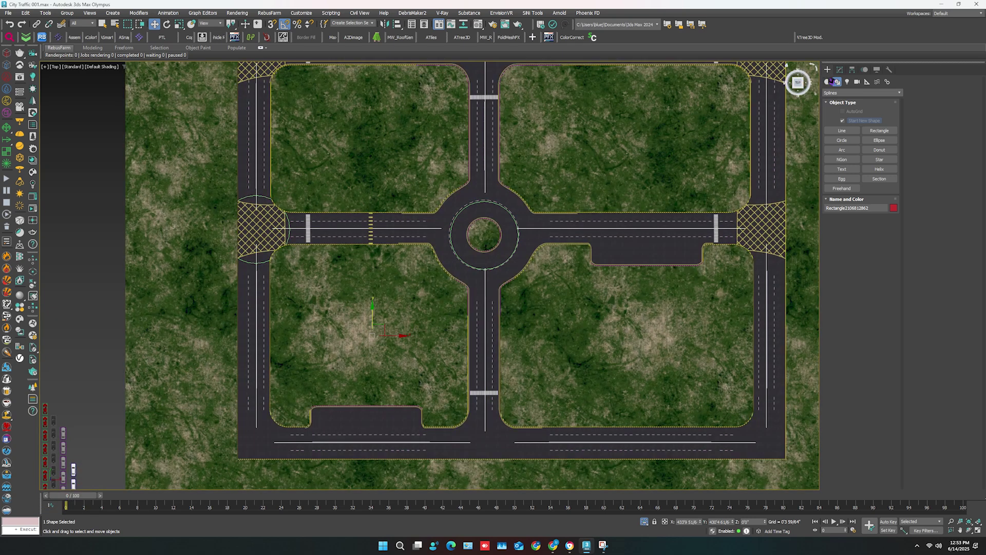
left_click(840, 70)
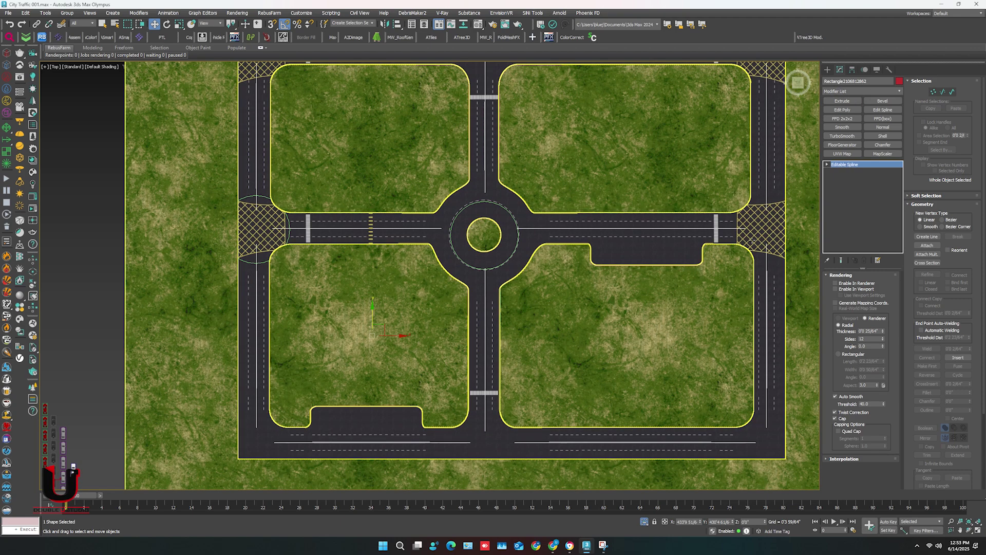
left_click(868, 92)
type("c")
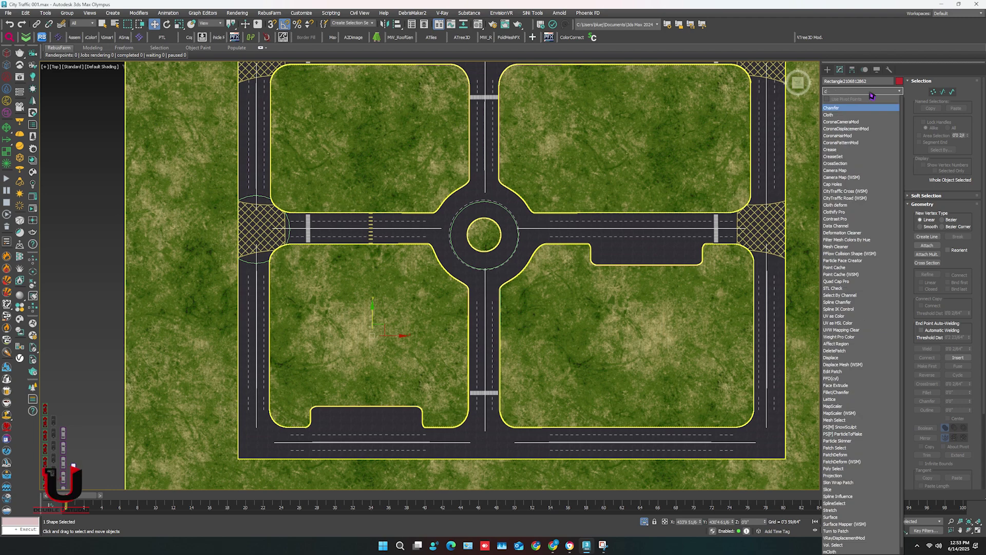
type("i")
left_click(850, 114)
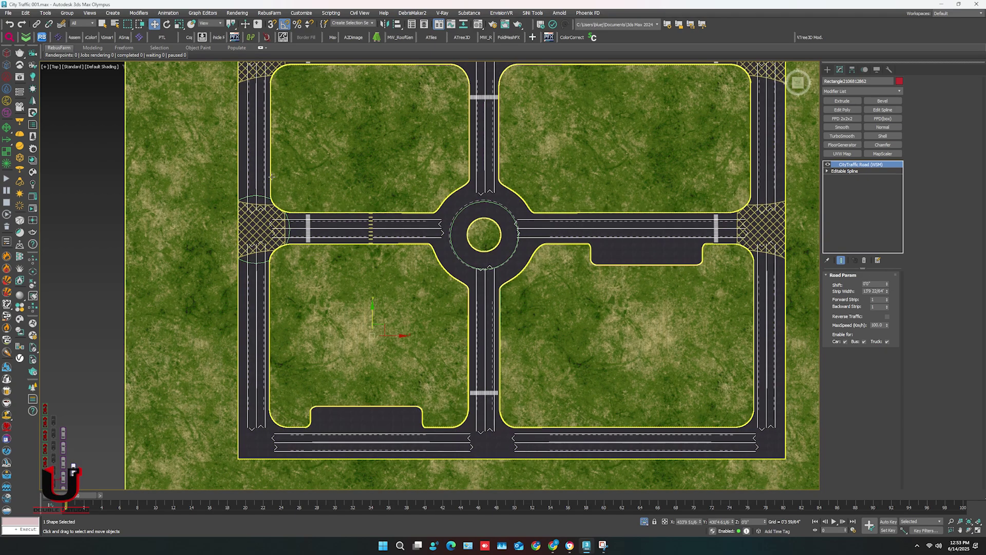
- Set both the forward and backward strips of the road modifier to 2
scroll(257, 211, "up", 8)
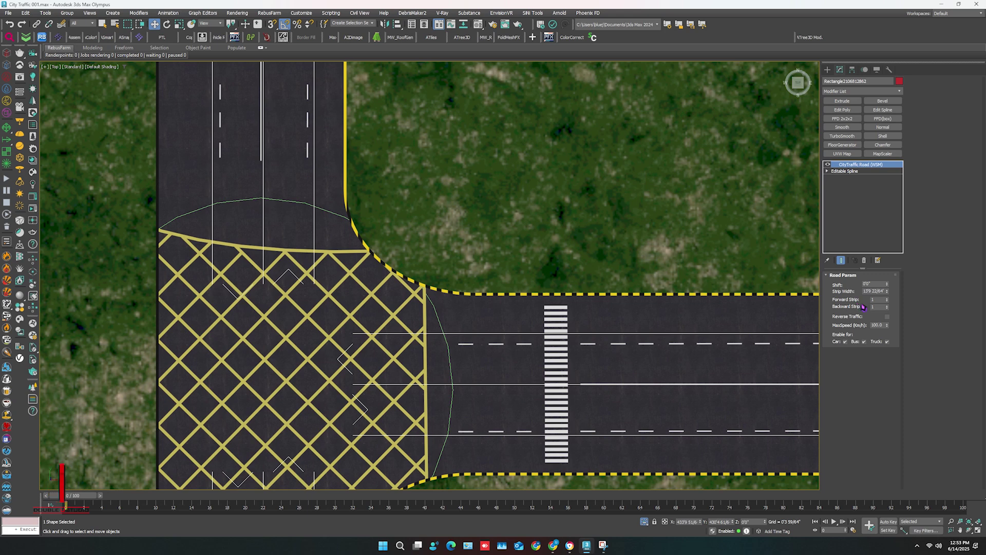
left_click(887, 298)
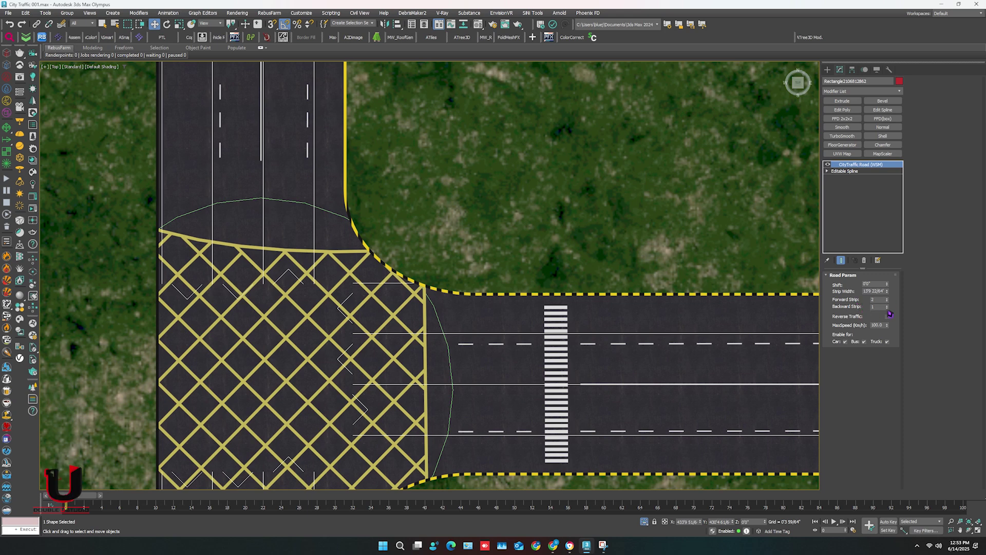
left_click(888, 305)
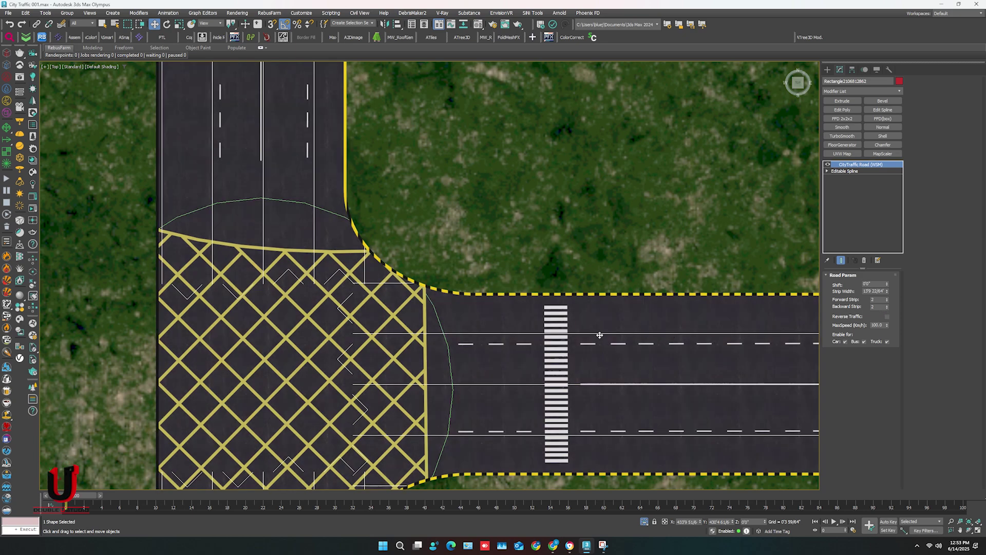
- Reduce the road modifier's strip width to about 10'4" so the lanes fit inside the kerbs
scroll(436, 332, "down", 4)
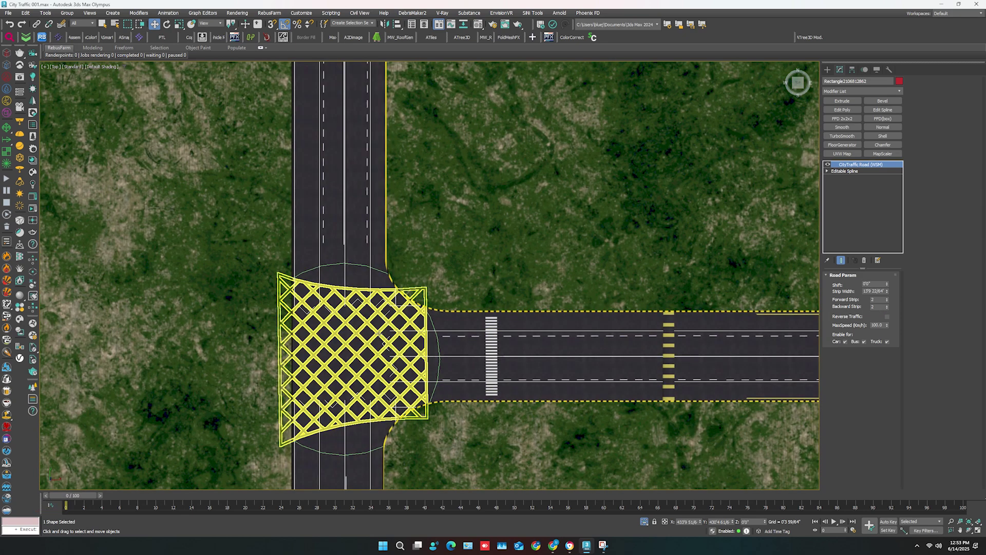
key("F3")
scroll(389, 359, "up", 3)
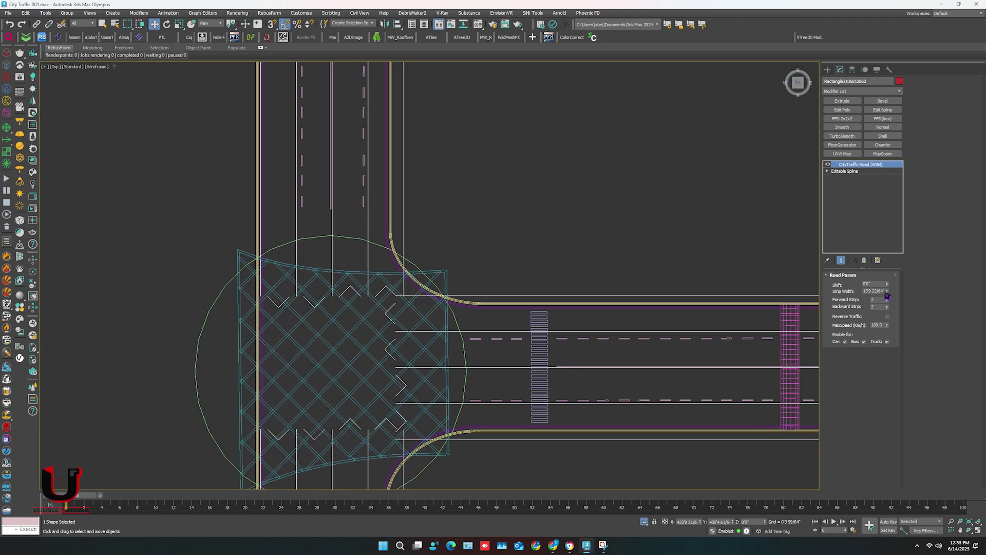
left_click_drag(888, 298, 888, 301)
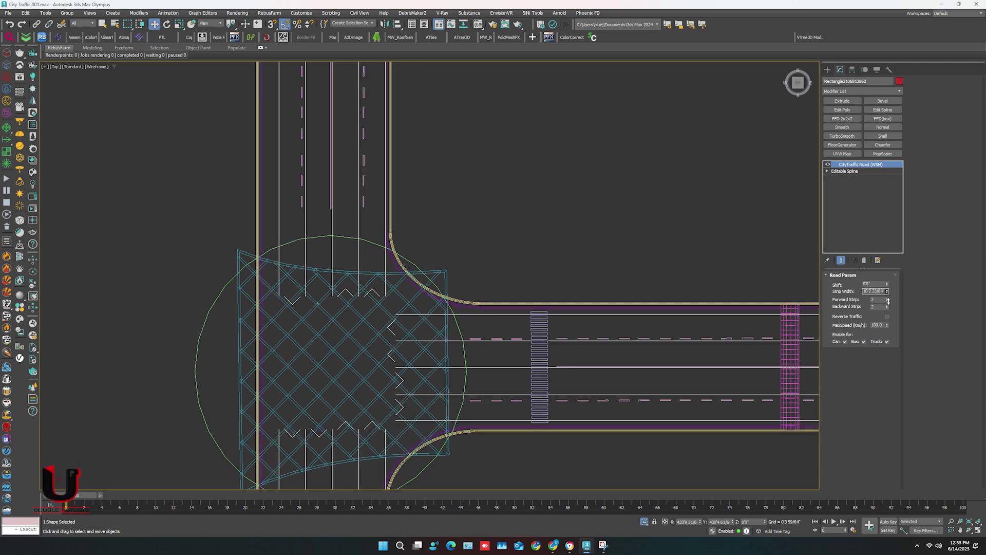
left_click_drag(889, 301, 891, 301)
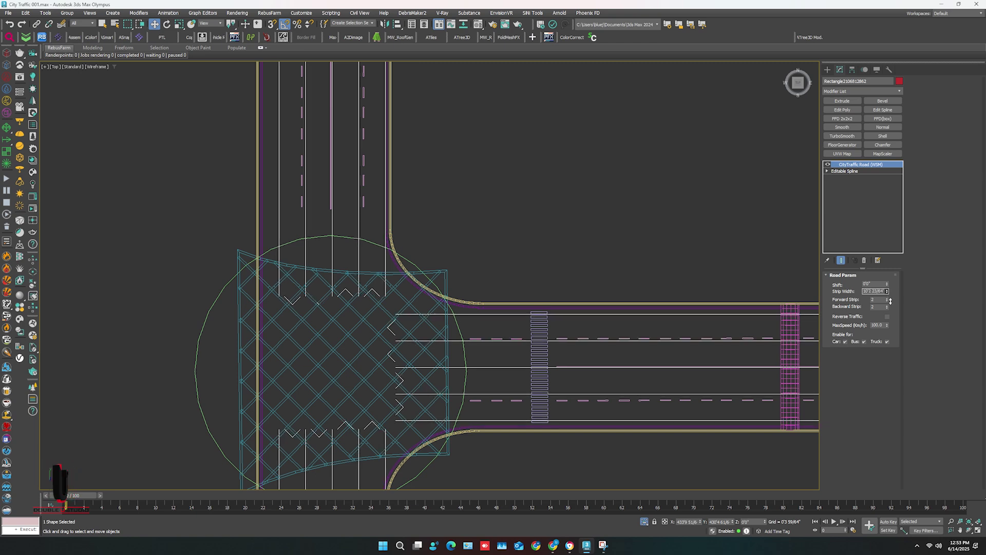
left_click_drag(890, 301, 891, 304)
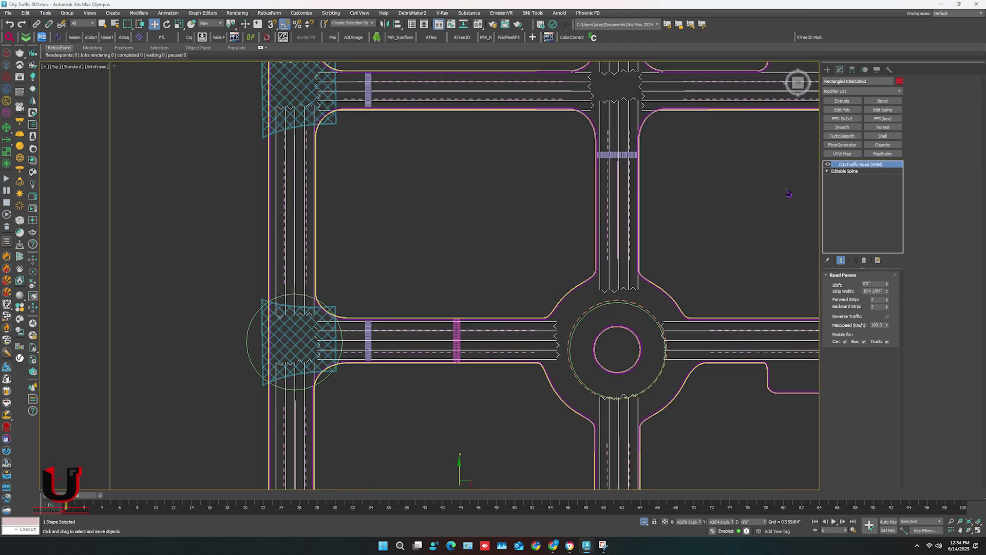
- Shift the central vertical segments of the middle and upper blocks slightly west to centre their lanes on the road
left_click(827, 171)
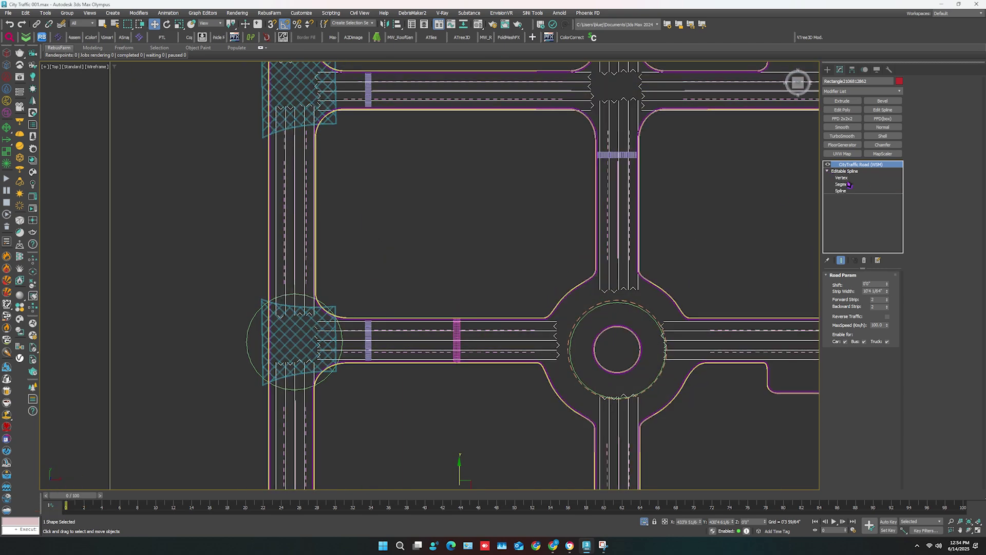
left_click(843, 184)
scroll(683, 177, "up", 2)
left_click(557, 220)
scroll(570, 220, "up", 1)
left_click_drag(581, 211, 577, 212)
scroll(574, 212, "down", 3)
middle_click_drag(576, 205, 567, 397)
left_click(558, 211)
scroll(555, 211, "up", 2)
left_click_drag(591, 184, 588, 184)
- Shift the vertical segment below the roundabout slightly west to centre its lanes, and leave segment editing
scroll(587, 183, "down", 3)
middle_click_drag(570, 437, 560, 232)
left_click(551, 354)
scroll(549, 354, "up", 2)
left_click_drag(577, 339, 572, 339)
scroll(572, 339, "down", 4)
middle_click_drag(570, 375, 567, 324)
key("F3")
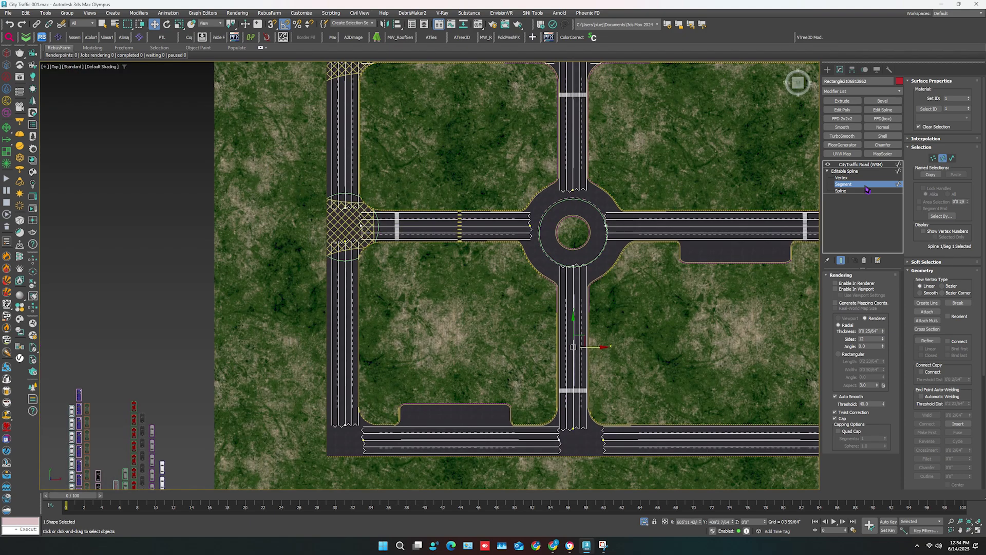
key("2")
- Apply the CityTraffic Road (WSM) modifier to the roundabout circle
scroll(627, 249, "up", 4)
middle_click_drag(627, 249, 486, 276)
scroll(474, 278, "up", 5)
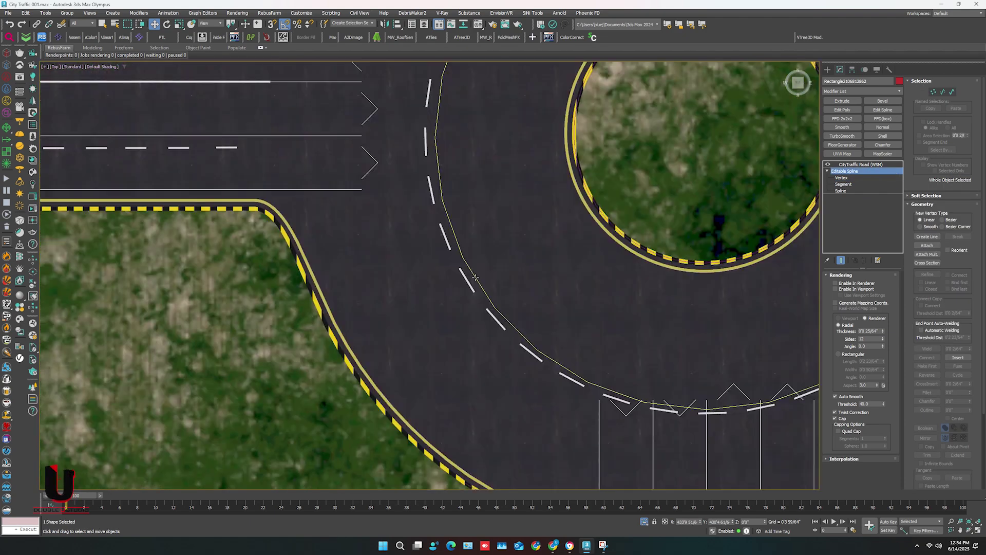
left_click(478, 277)
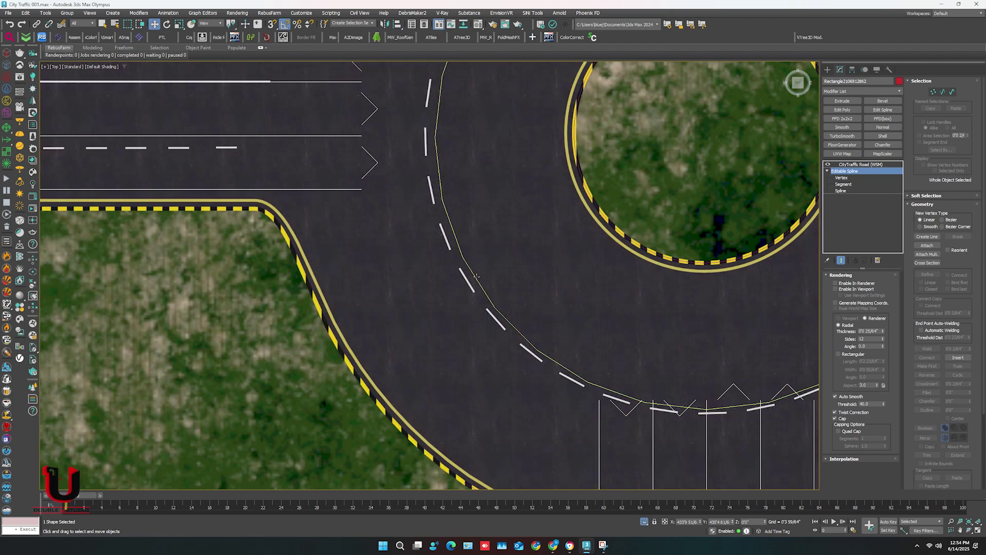
scroll(488, 293, "down", 5)
left_click(861, 91)
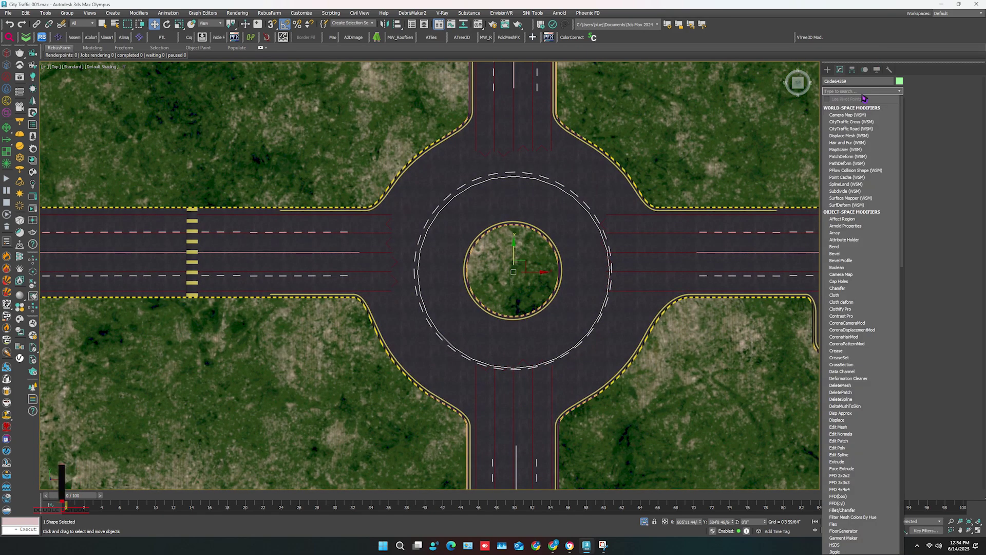
type("c")
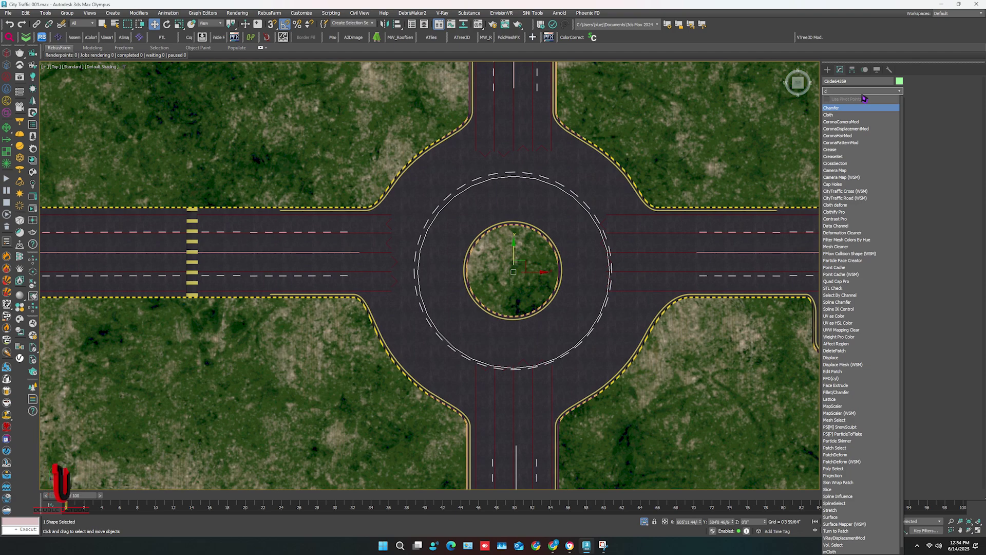
left_click(845, 197)
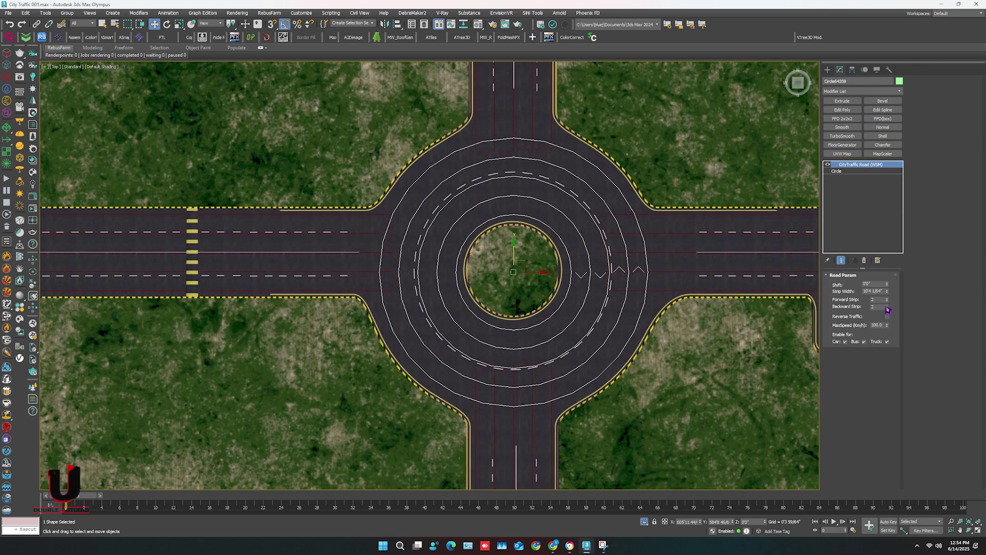
- Set the roundabout road's backward strips to 0 and reduce its strip width to about 7'1"
left_click(887, 308)
left_click(887, 308)
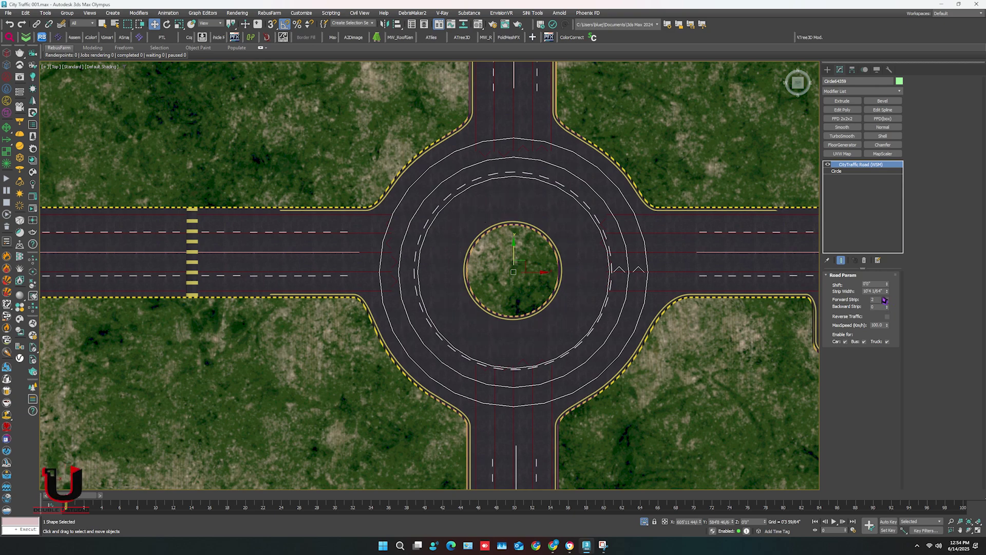
left_click_drag(890, 295, 888, 299)
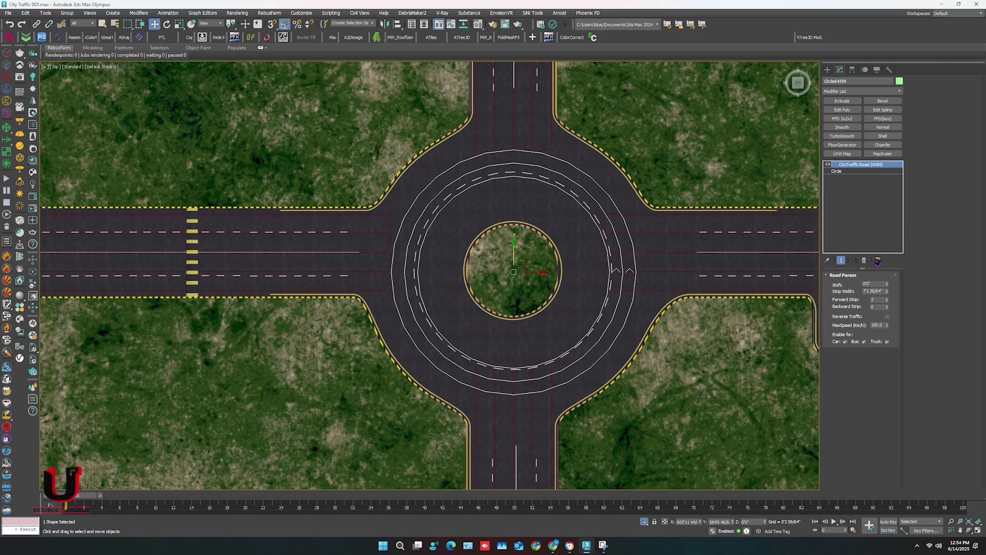
- Shrink the roundabout circle's radius to the edge of the central island and widen its road strips to about 22'1"
left_click(852, 171)
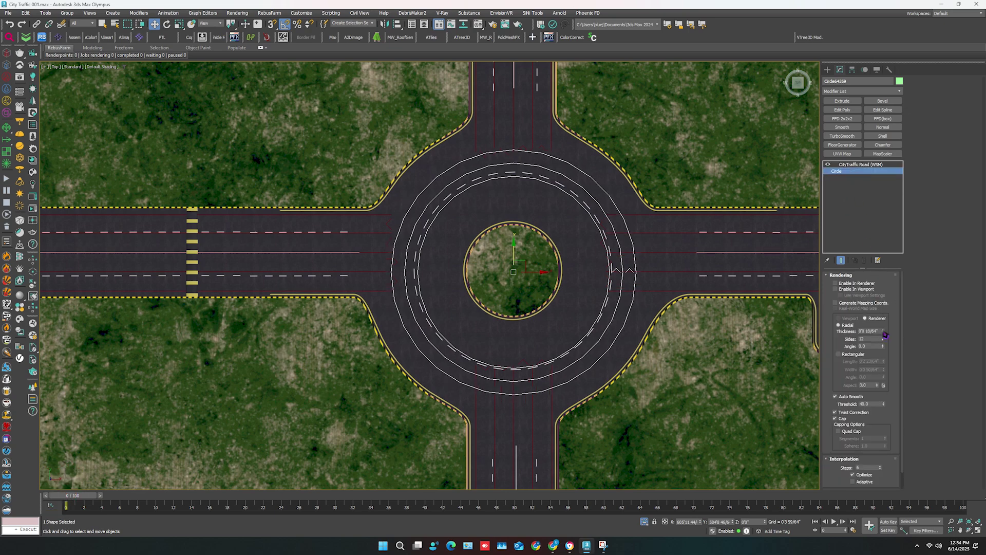
left_click(861, 276)
left_click_drag(883, 329, 880, 343)
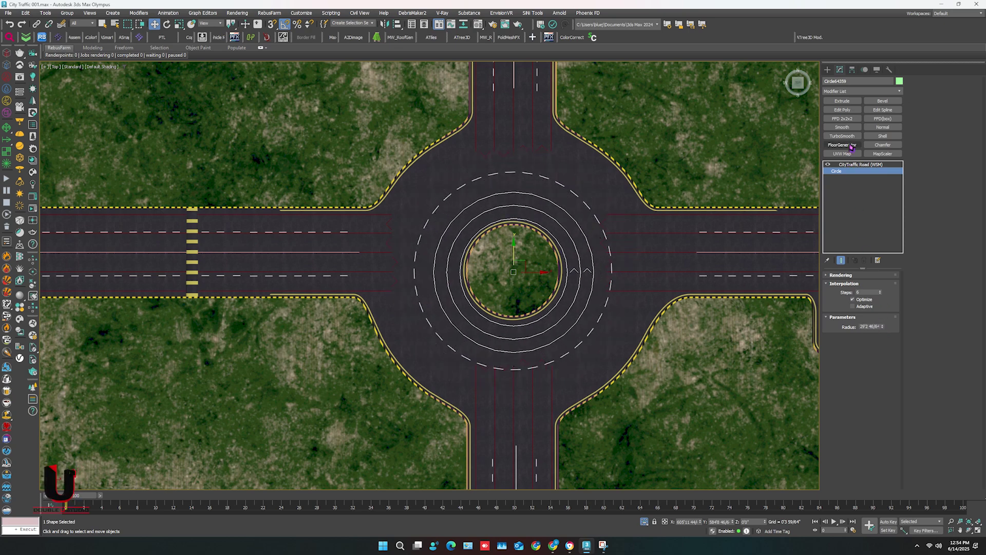
left_click(860, 164)
left_click_drag(888, 294, 896, 210)
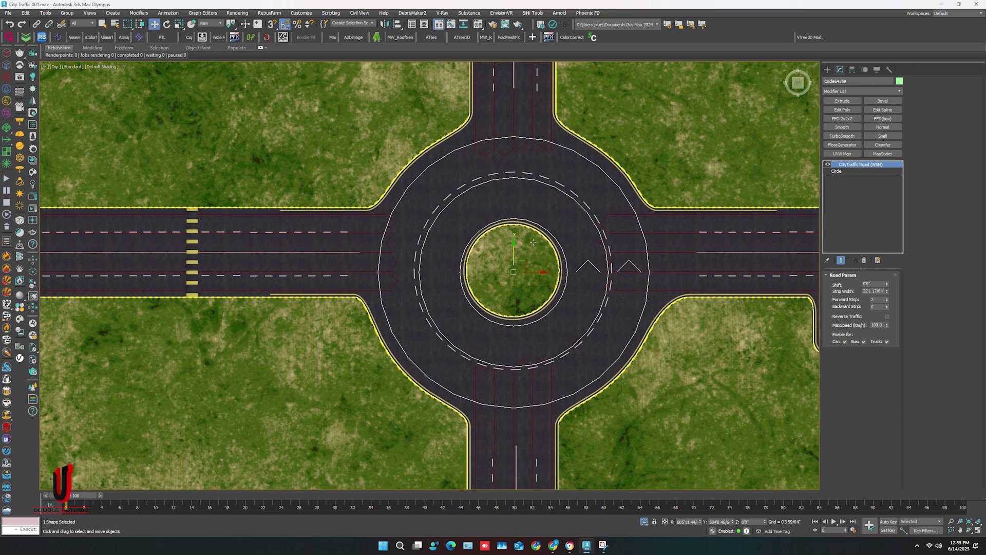
- Shift the circle at the west T-junction, level with the roundabout, slightly east to centre it on the road, checking in wireframe
scroll(503, 233, "down", 3)
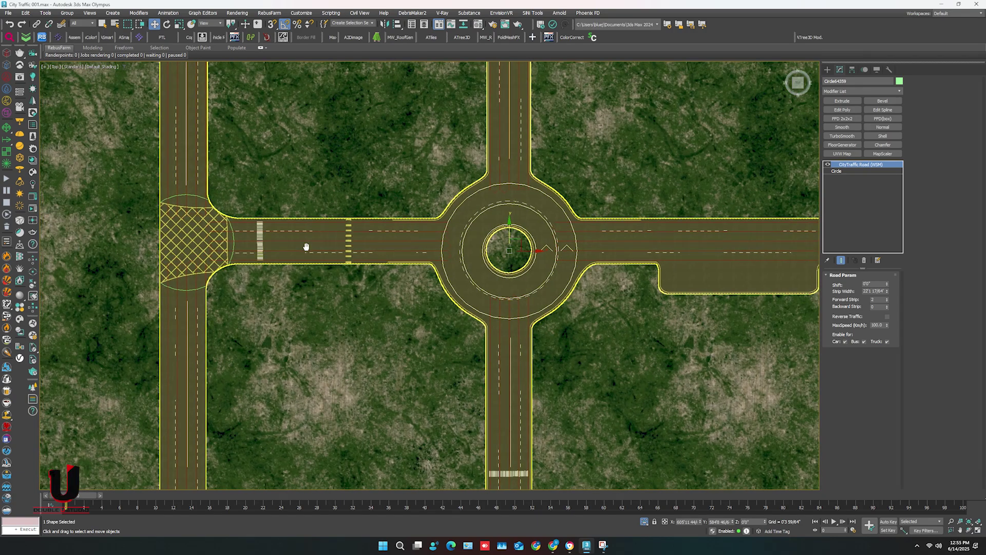
middle_click_drag(308, 247, 440, 258)
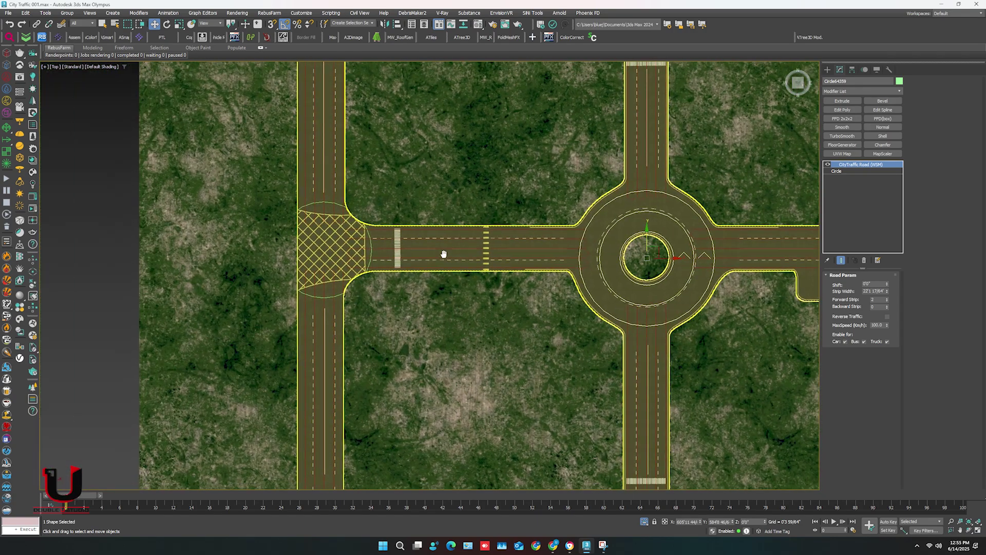
scroll(354, 265, "up", 4)
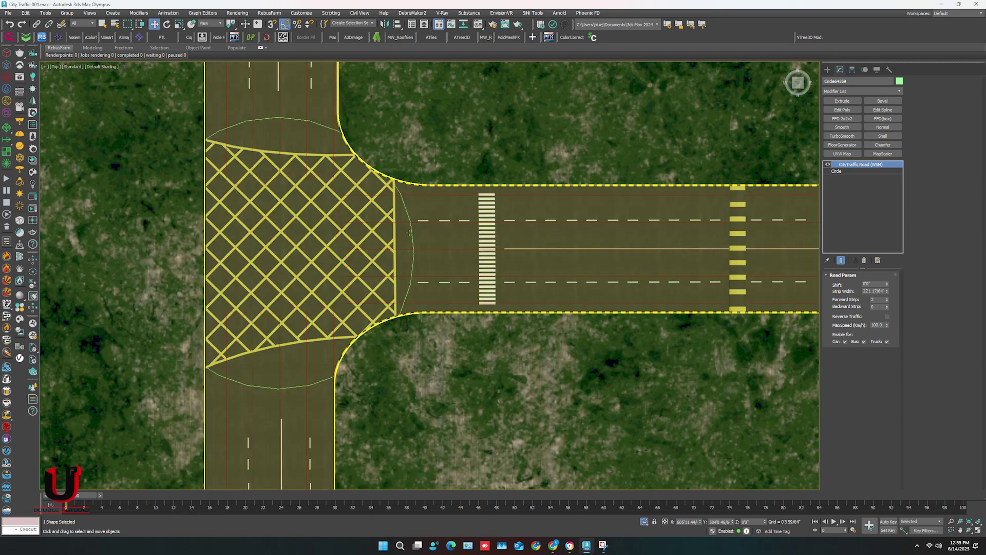
left_click(412, 232)
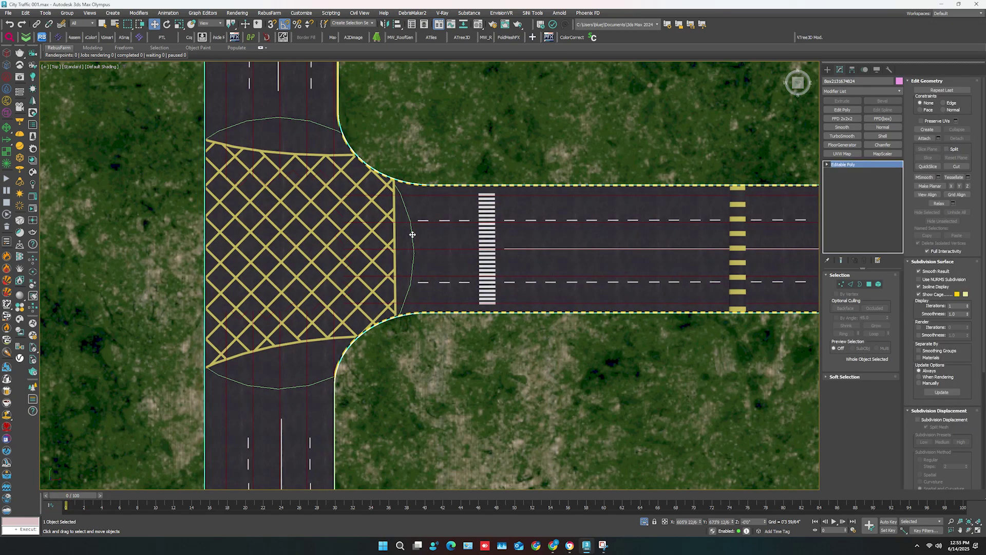
key("F3")
left_click(412, 236)
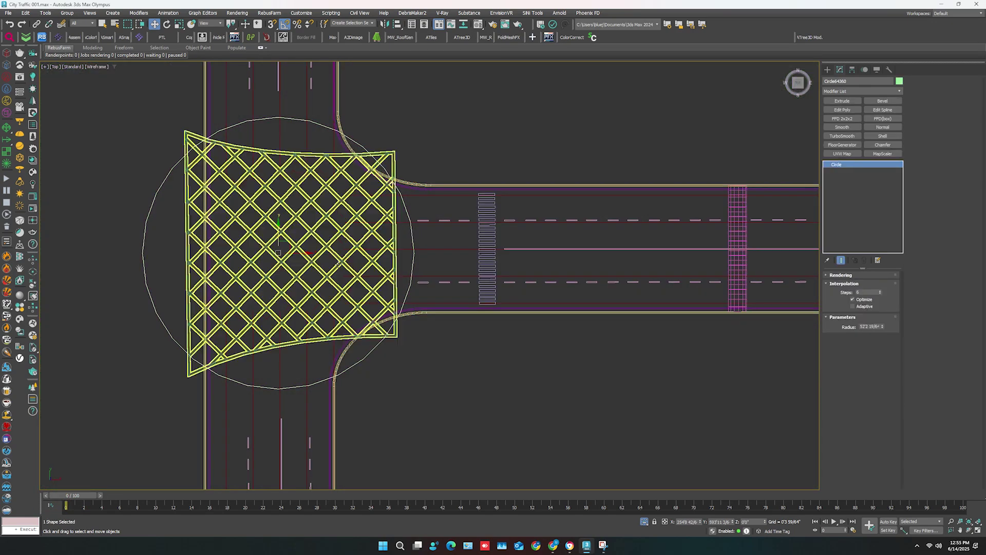
left_click_drag(302, 251, 307, 251)
key("F3")
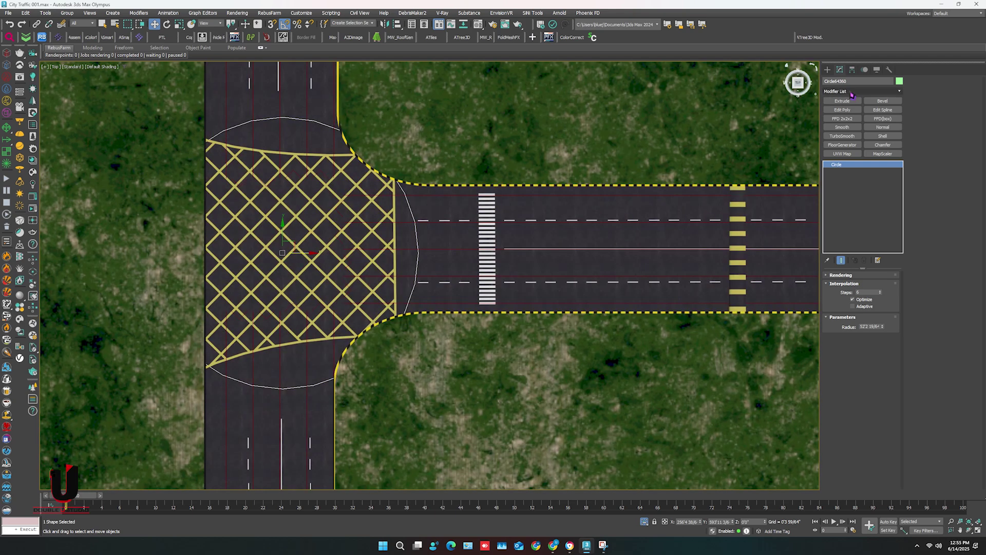
- Apply the CityTraffic Cross (WSM) modifier to the west junction circle and compare the view with the modifier off and on
left_click(852, 91)
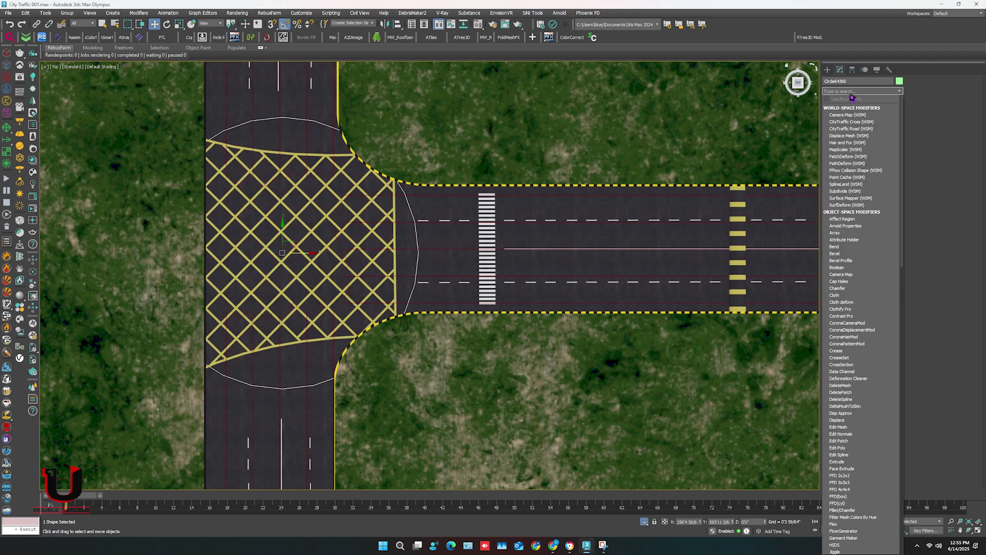
type("c")
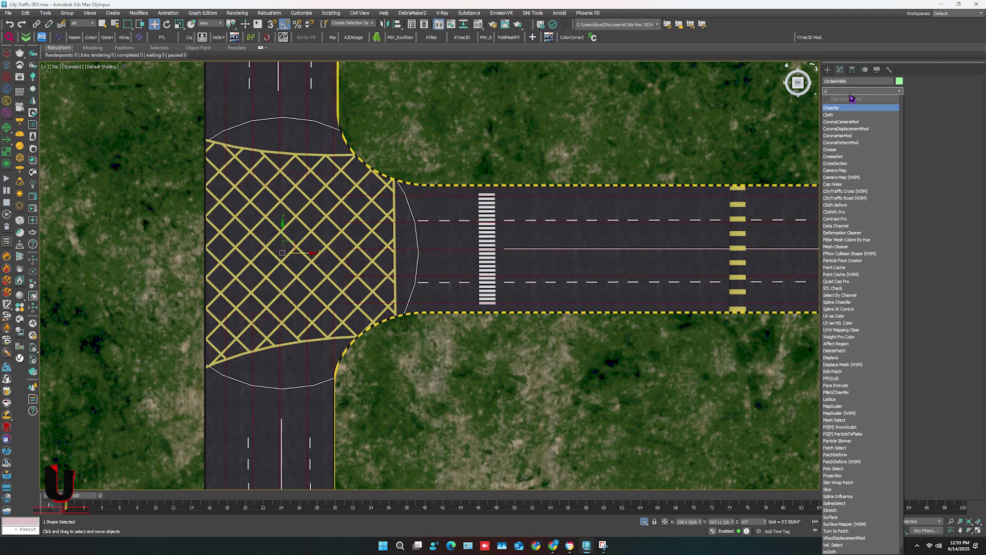
type("i")
left_click(844, 108)
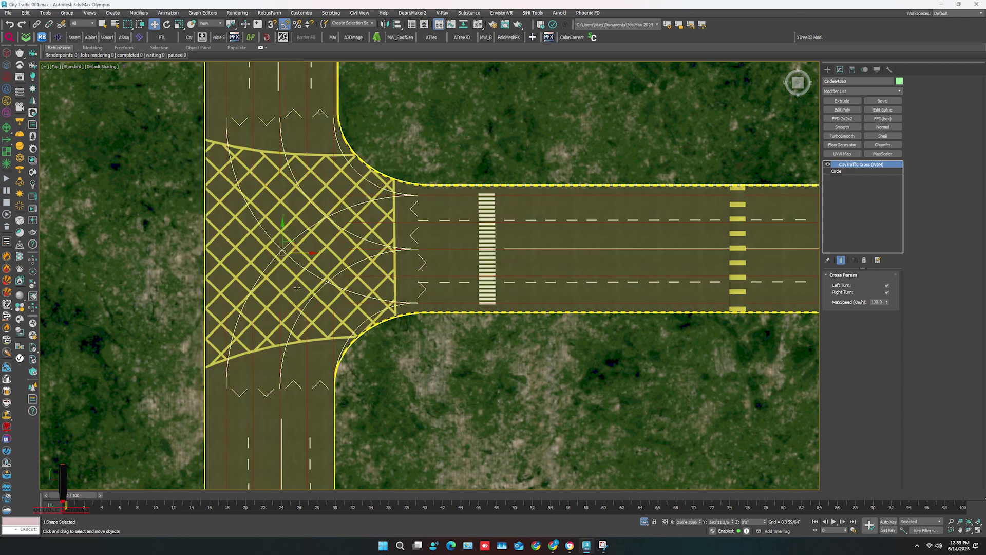
left_click(828, 165)
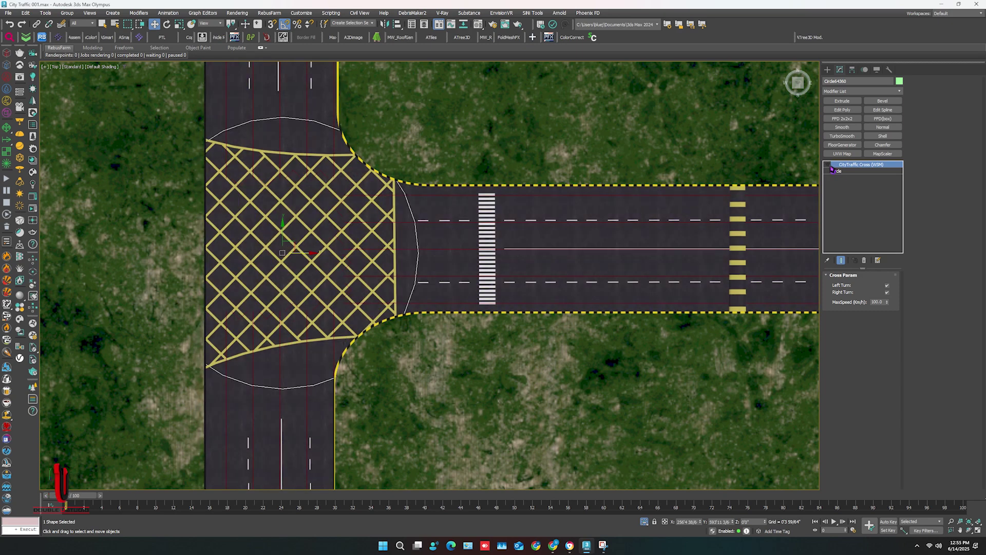
left_click(828, 165)
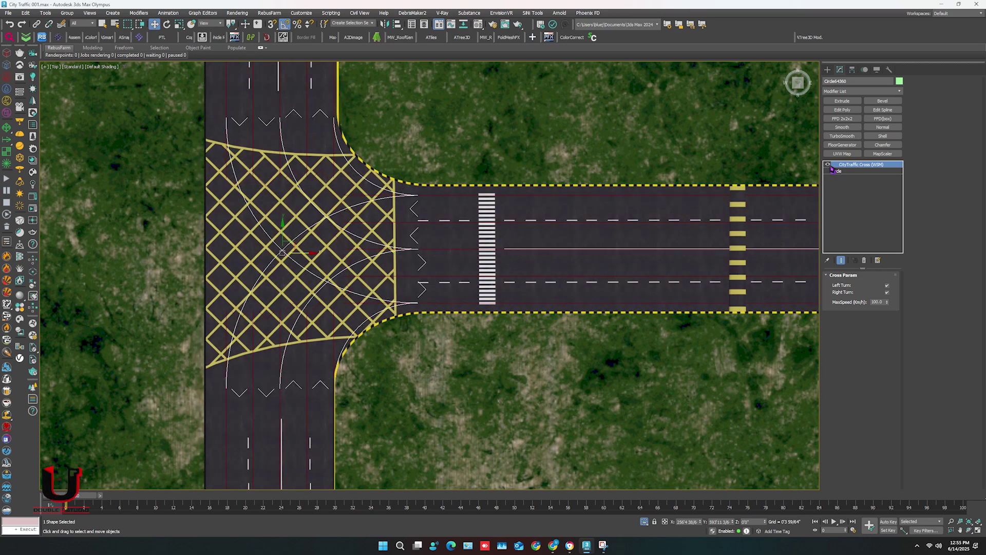
- Copy the circle to the southwest road corner with its Cross modifier hidden, and show the modifier again on the copy
left_click(828, 165)
middle_click_drag(315, 296, 320, 197)
key("F3")
scroll(266, 239, "down", 6)
left_click_drag(319, 197, 317, 367, "shift")
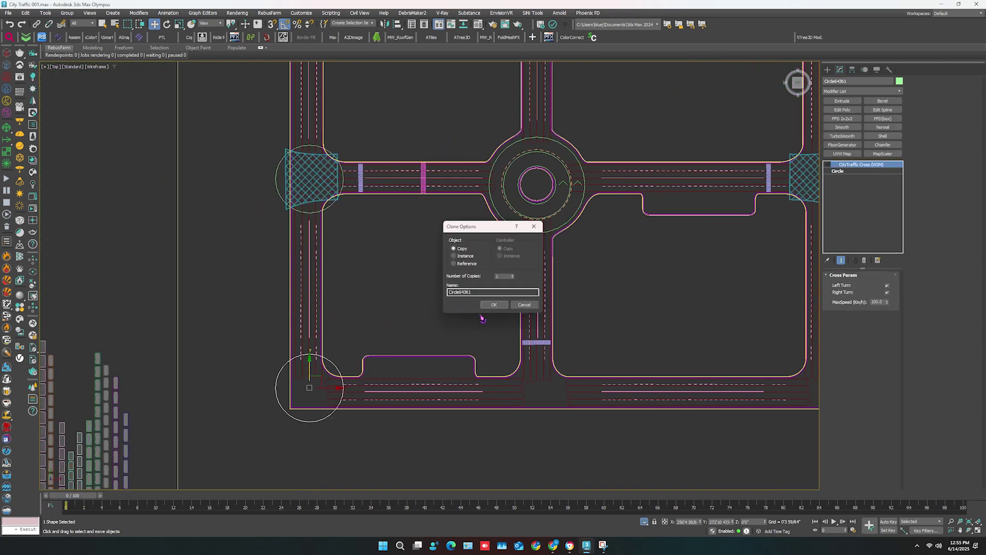
left_click(494, 304)
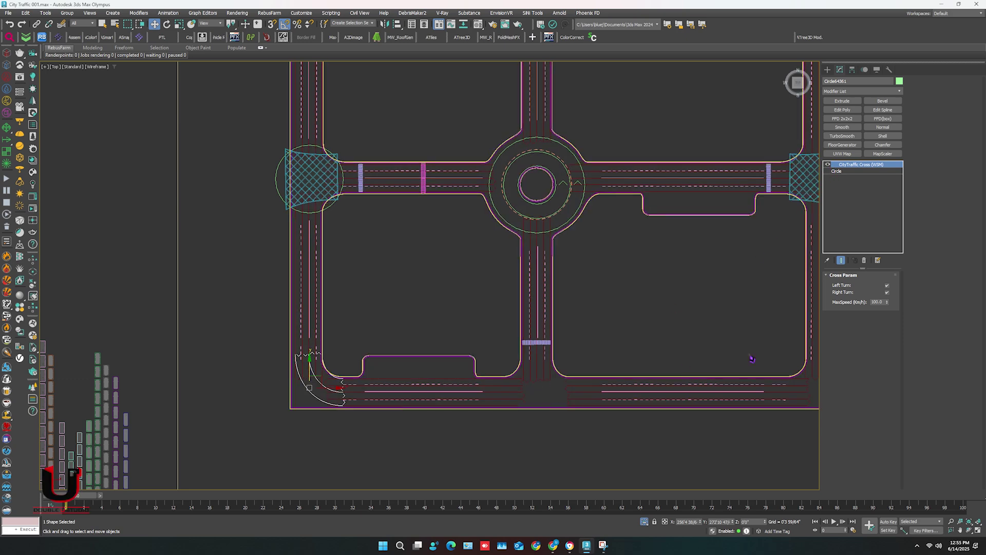
- Copy the southwest corner's crossing circle east to the middle junction on the bottom road
middle_click_drag(426, 412, 380, 385)
mouse_move(291, 361)
left_mouse_down("shift")
mouse_move(560, 365)
mouse_move(519, 368)
mouse_move(521, 376)
left_mouse_up("shift")
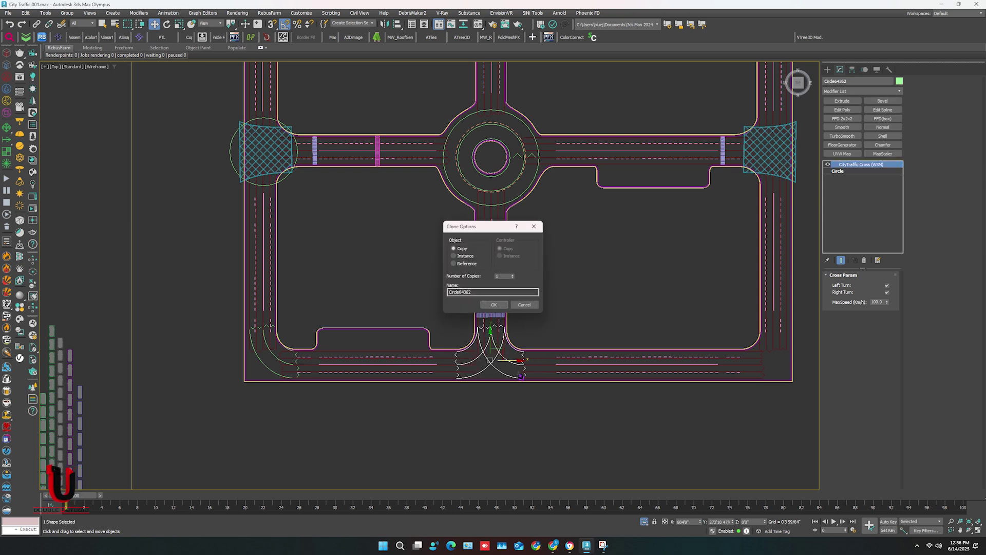
left_click(493, 304)
scroll(494, 345, "up", 4)
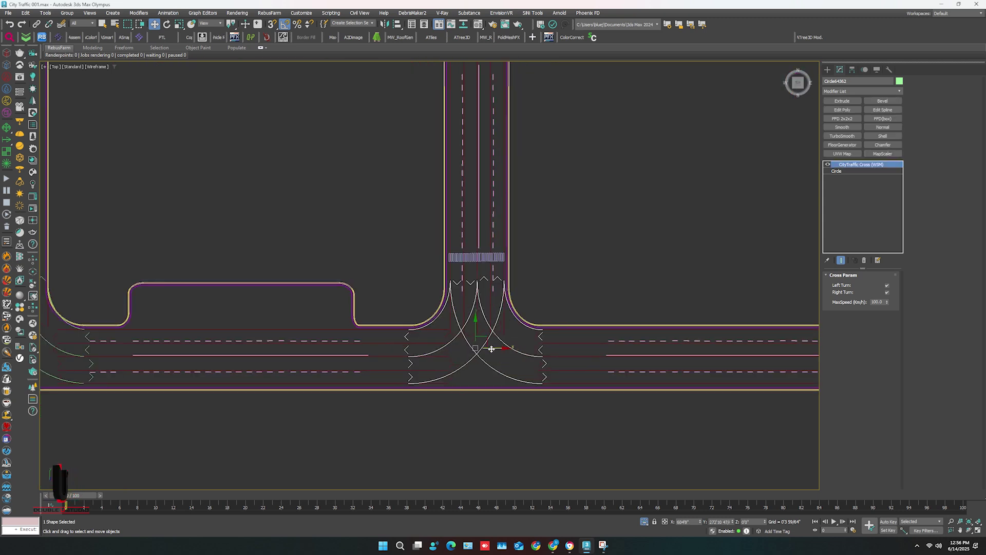
- Copy the crossing circle from the bottom road's middle junction to the southeast corner
scroll(491, 349, "down", 8)
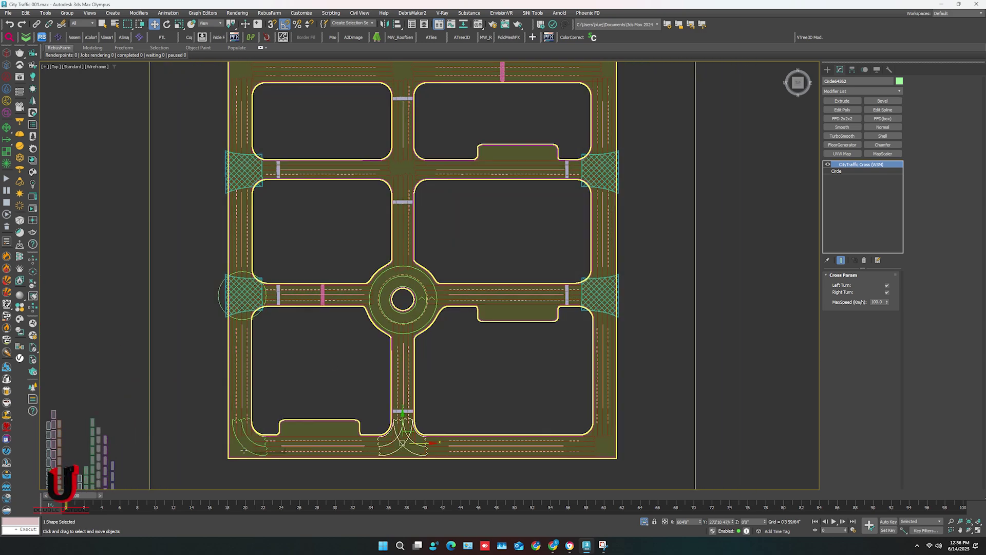
middle_click_drag(421, 447, 360, 450)
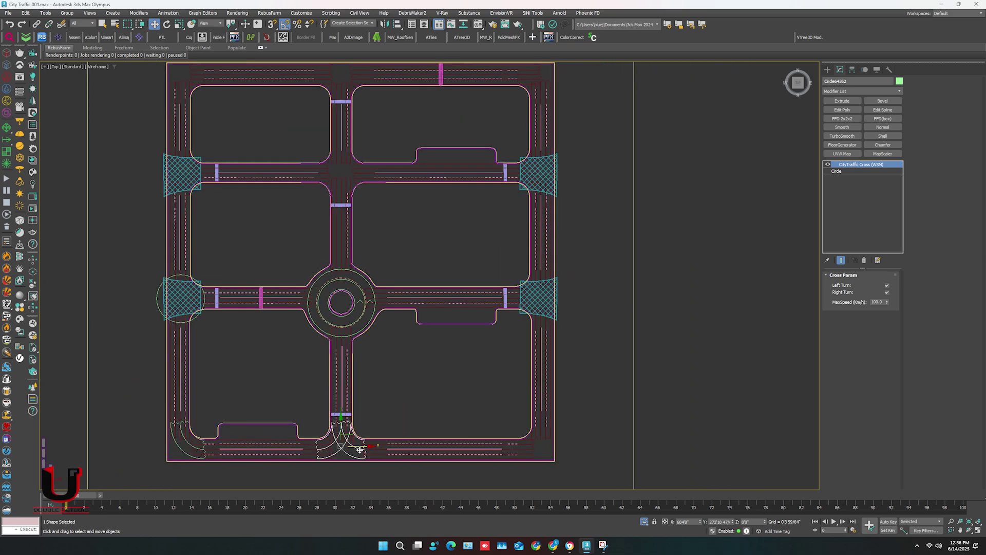
left_click_drag(363, 445, 562, 437, "shift")
left_click(490, 303)
scroll(160, 291, "up", 6)
- Turn the Cross modifier back on for the west junction circle level with the roundabout
left_click(150, 293)
left_click(828, 166)
scroll(386, 286, "down", 6)
scroll(363, 367, "up", 6)
- Select the three crossing circles along the bottom road and copy them up to the junctions of the cross street above the roundabout
left_click(367, 349, "ctrl")
scroll(358, 386, "down", 3)
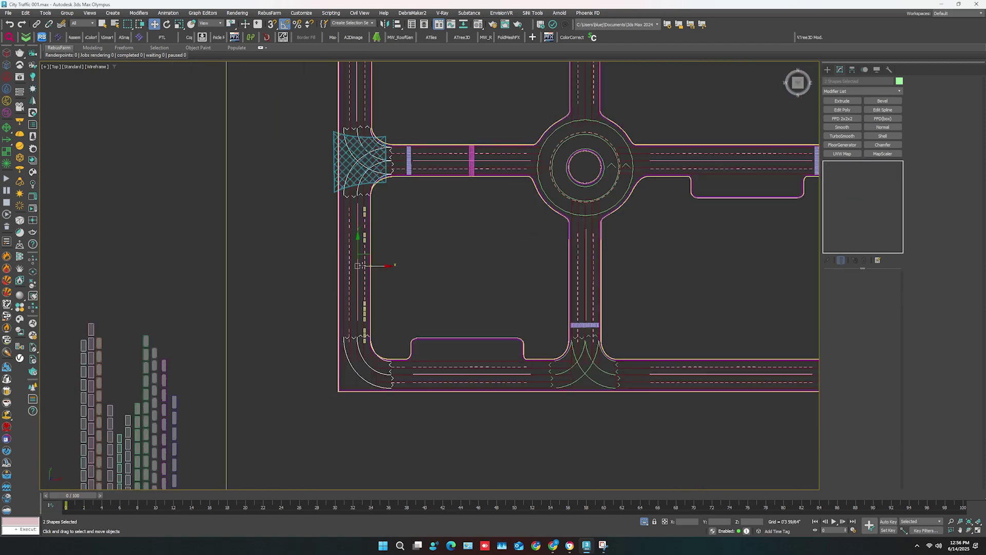
scroll(361, 382, "down", 3)
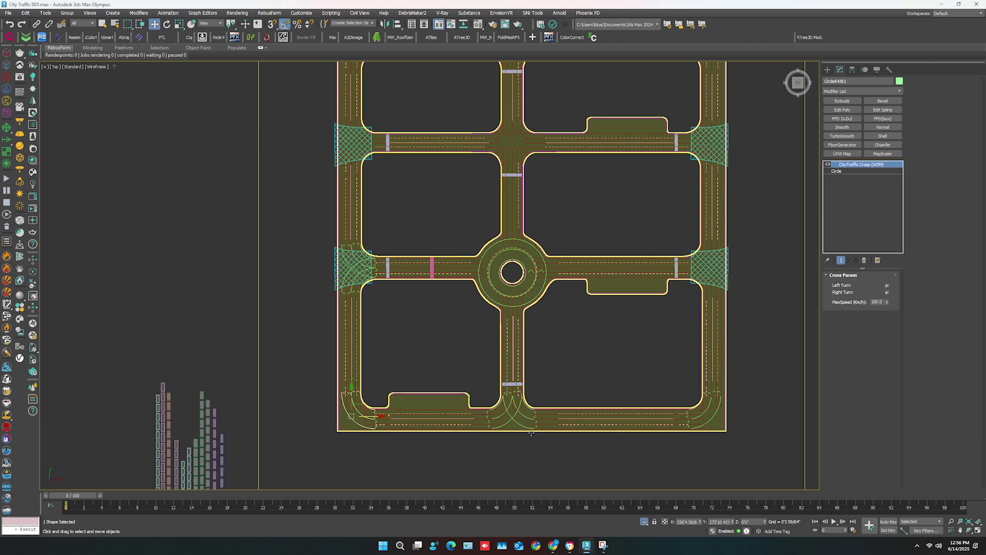
scroll(524, 423, "up", 2)
left_click(790, 414, "ctrl")
scroll(637, 442, "down", 3)
middle_click_drag(617, 434, 580, 461)
mouse_move(543, 433)
left_mouse_down("shift")
mouse_move(532, 224)
mouse_move(532, 244)
left_mouse_up("shift")
left_click(494, 306)
- Copy the three selected crossing circles up to the junctions on the topmost road
scroll(546, 263, "up", 3)
scroll(542, 263, "up", 3)
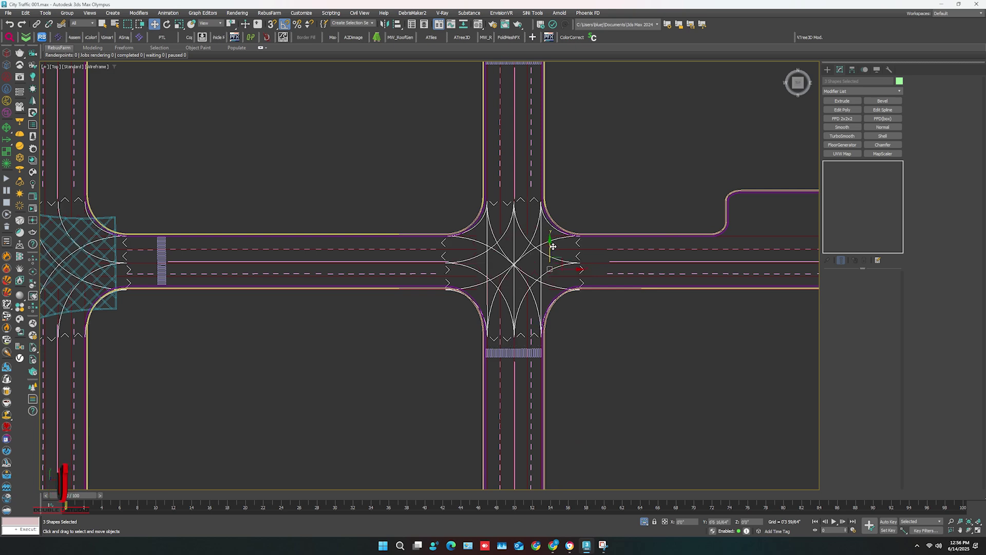
scroll(554, 246, "down", 3)
middle_click_drag(554, 249, 479, 335)
left_click_drag(478, 322, 489, 183, "shift")
left_click(494, 305)
- Copy the east junction's crossing circle down to the east T-junction level with the roundabout, and clear the selection
scroll(424, 207, "down", 4)
left_click(572, 202)
left_click_drag(581, 199, 586, 363, "shift")
left_click(493, 305)
scroll(574, 365, "up", 10)
scroll(632, 324, "down", 6)
left_click(492, 414)
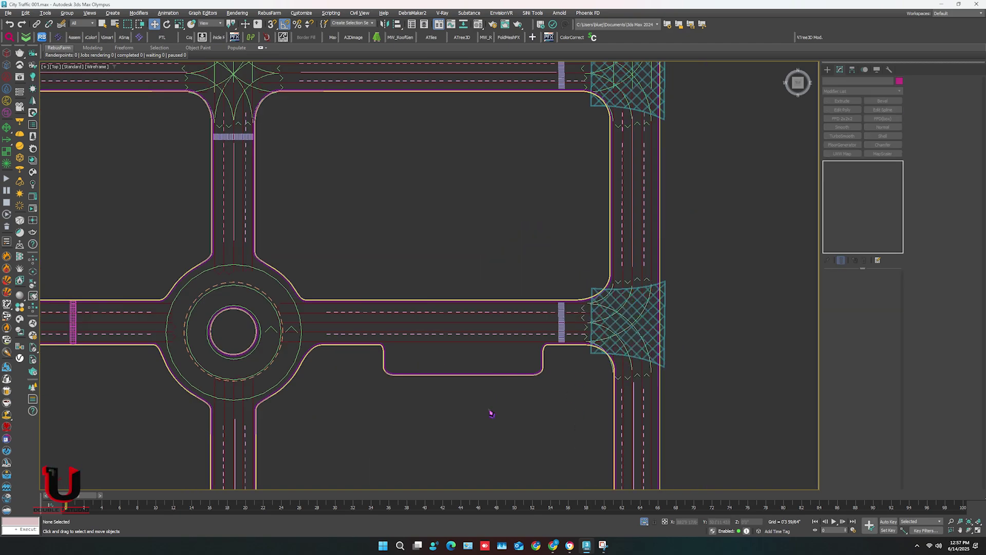
- Copy the west T-junction's crossing circle onto the roundabout's west entry
scroll(396, 377, "down", 2)
middle_click_drag(394, 385, 520, 333)
scroll(191, 262, "up", 5)
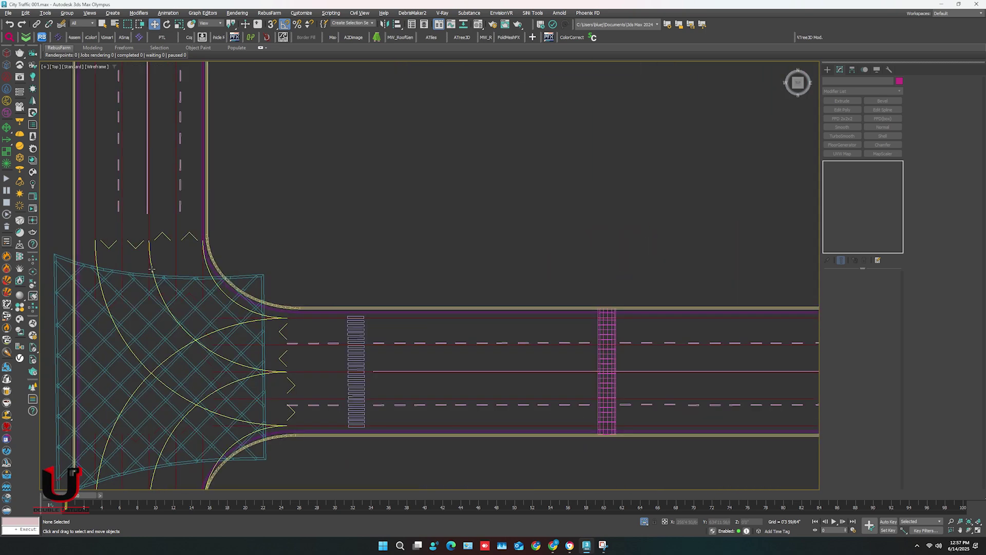
scroll(172, 303, "down", 2)
left_click(183, 336)
mouse_move(184, 336)
left_mouse_down("shift")
mouse_move(610, 359)
mouse_move(518, 357)
left_mouse_up("shift")
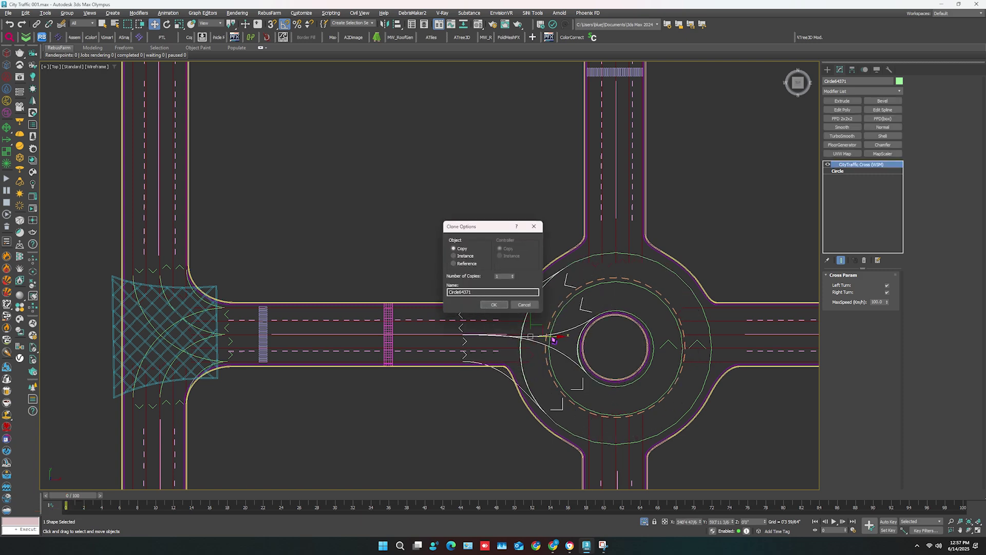
left_click(503, 310)
- Slightly reduce the radius of the crossing circle at the roundabout's west entry
scroll(583, 355, "up", 3)
middle_click_drag(568, 355, 457, 333)
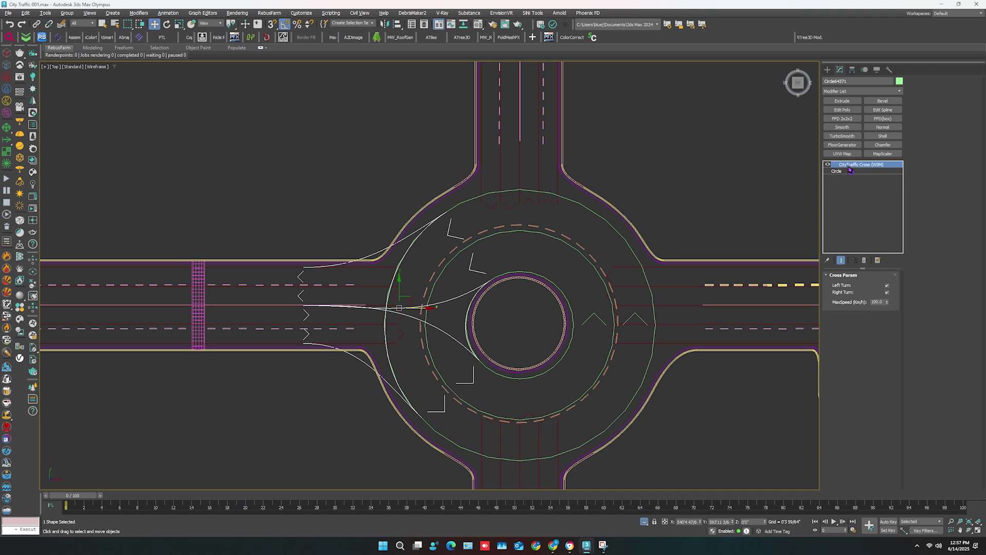
left_click(848, 172)
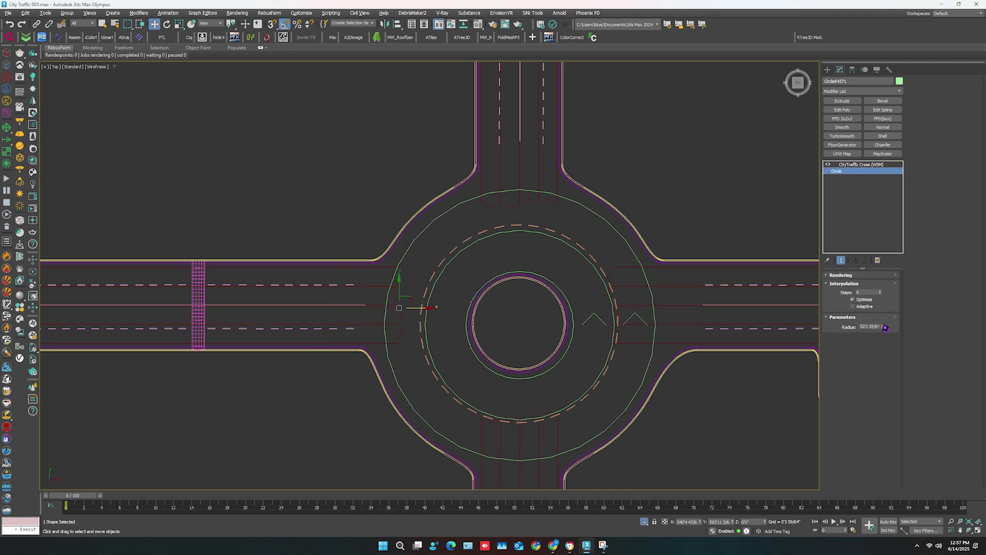
left_click_drag(885, 330, 884, 329)
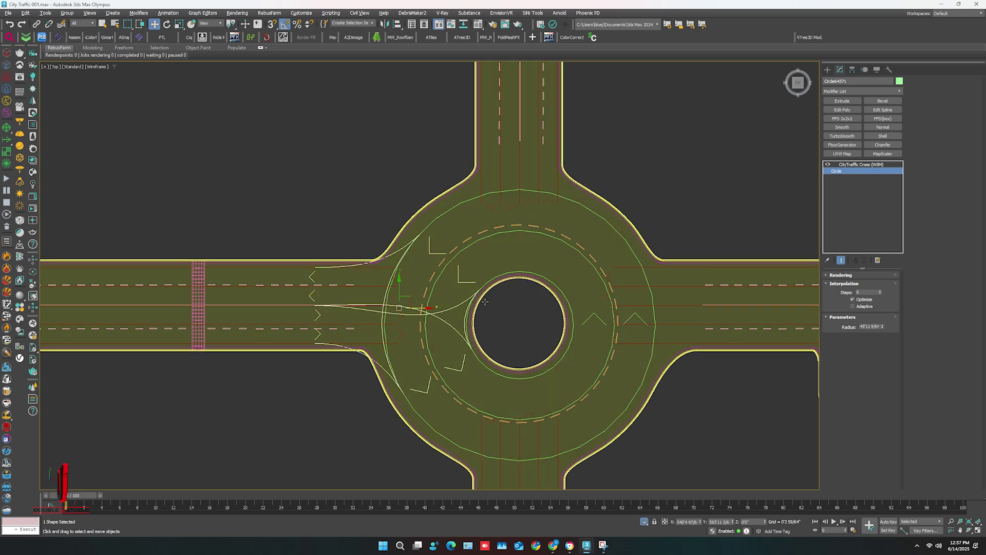
- Copy the resized crossing circle to the roundabout's east and north entries
mouse_move(420, 309)
left_mouse_down("shift")
mouse_move(678, 308)
mouse_move(659, 316)
mouse_move(550, 176)
mouse_move(531, 131)
mouse_move(548, 266)
left_mouse_up("shift")
left_click(494, 304)
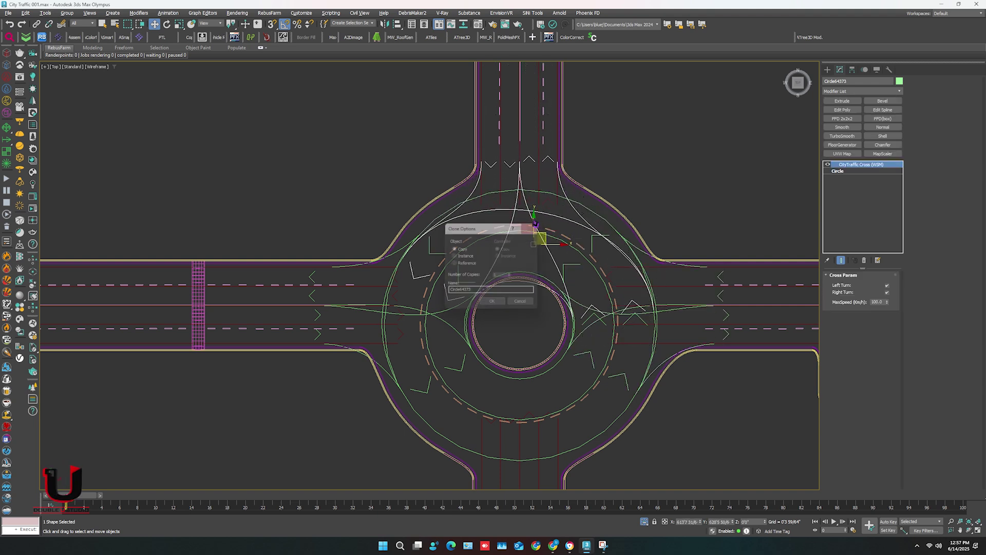
left_click(491, 301)
- Copy the north entry's crossing circle down to the roundabout's south entry
mouse_move(532, 224)
left_mouse_down()
mouse_move(535, 191)
mouse_move(544, 346)
left_mouse_up()
scroll(534, 191, "down", 2)
left_click(493, 304)
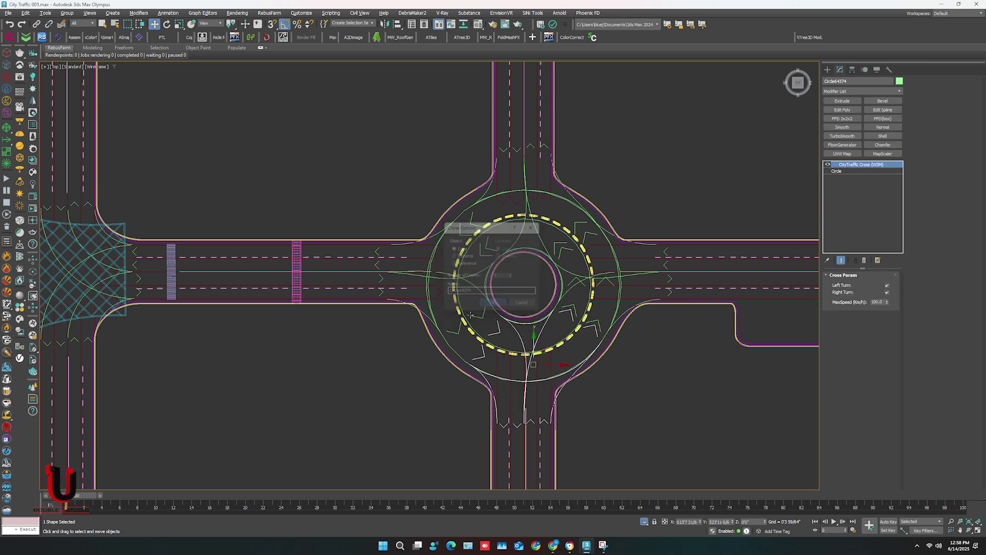
scroll(468, 314, "down", 3)
middle_click_drag(473, 339, 463, 274)
middle_click_drag(452, 315, 456, 337)
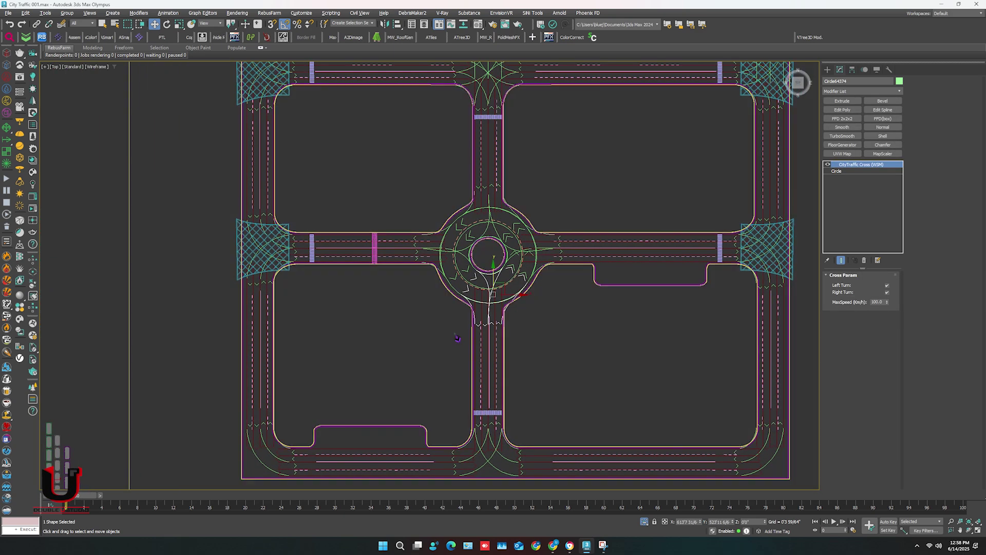
- Create a CityTraffic2 Parking helper at the east end of the southwest parking bay and shift it inside the kerb
key("F3")
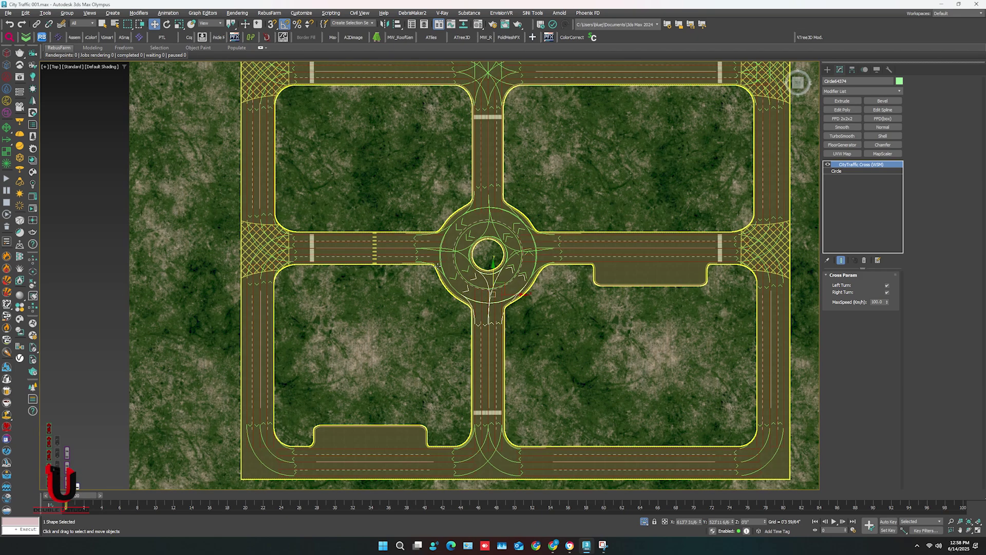
middle_click_drag(471, 329, 458, 305)
scroll(417, 346, "down", 4)
scroll(433, 348, "up", 2)
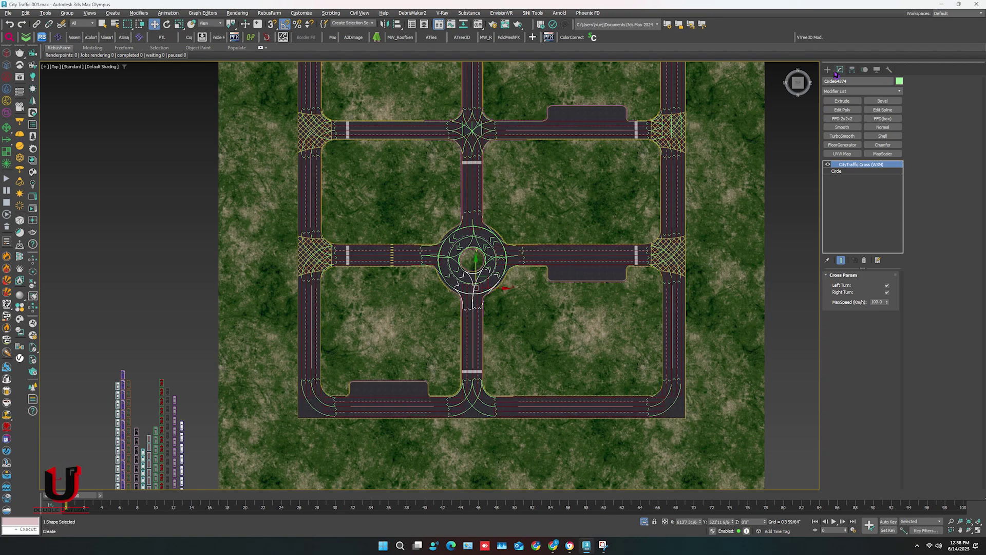
left_click(828, 70)
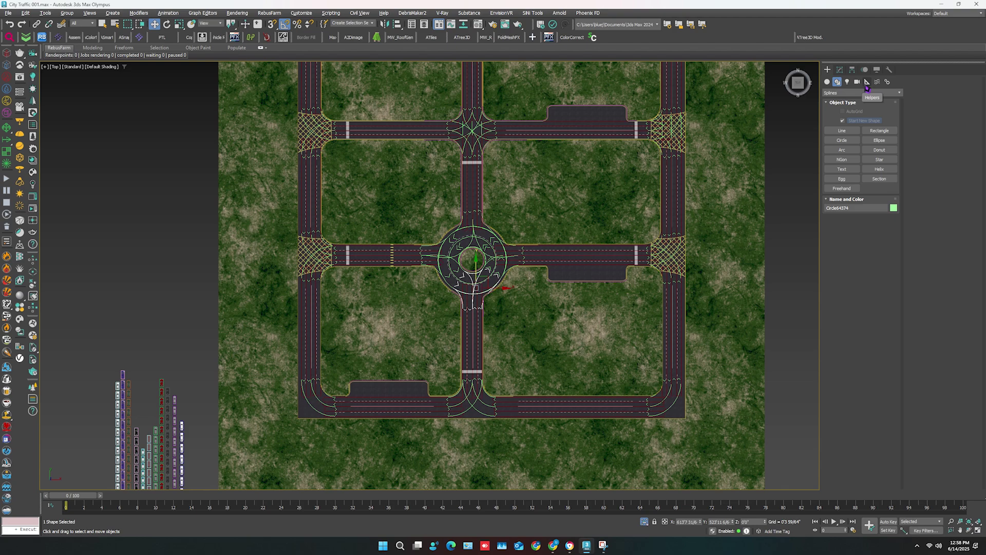
left_click(868, 83)
left_click(866, 93)
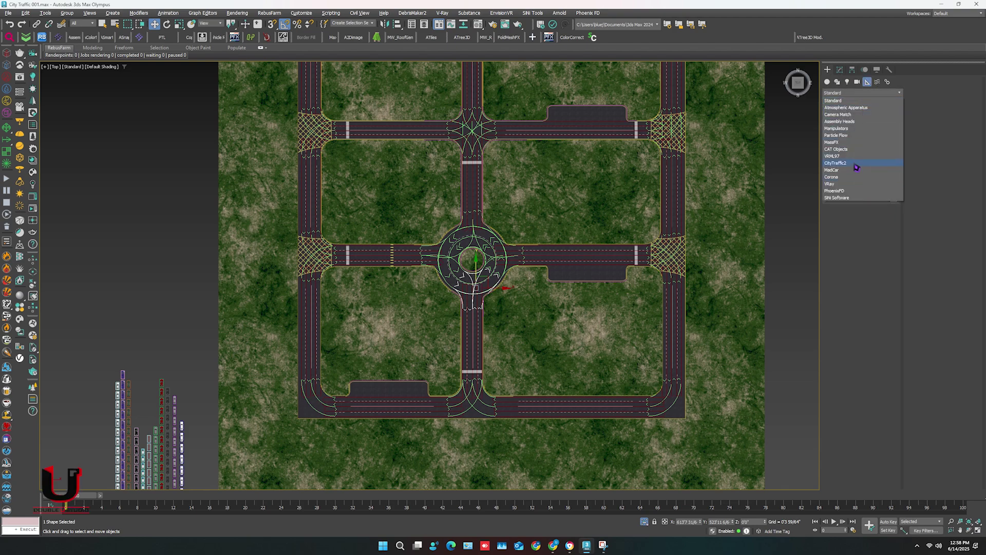
left_click(836, 164)
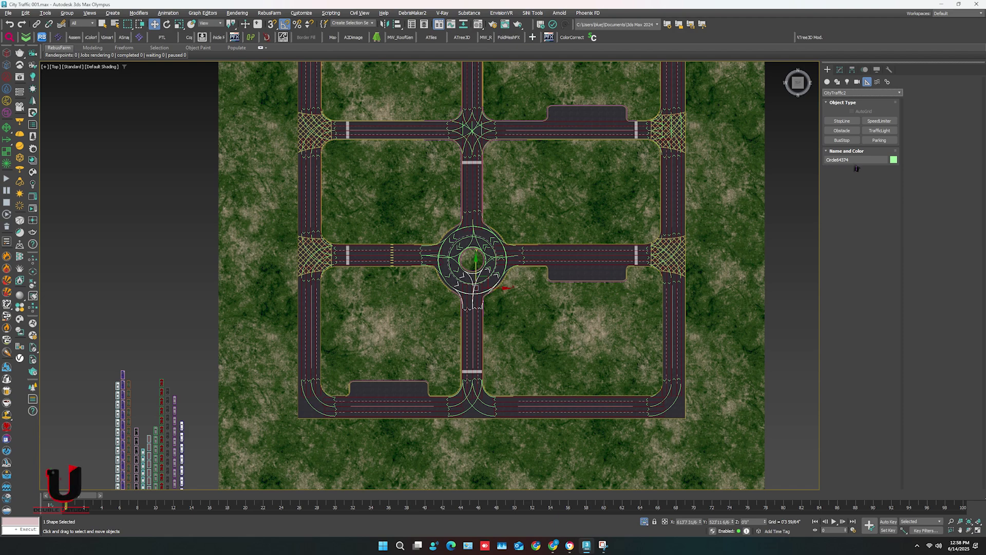
left_click(879, 141)
scroll(410, 390, "up", 10)
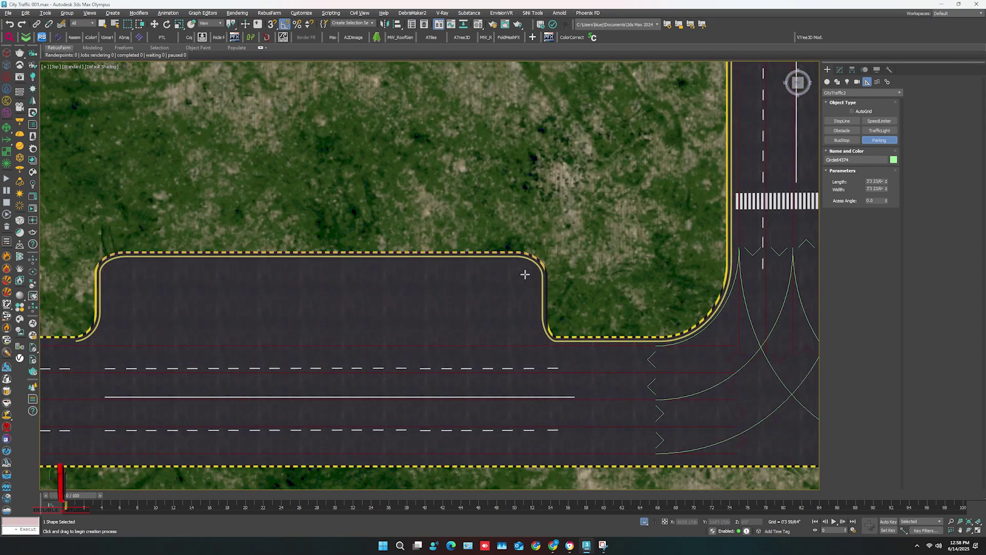
left_click_drag(525, 275, 506, 310)
key("w")
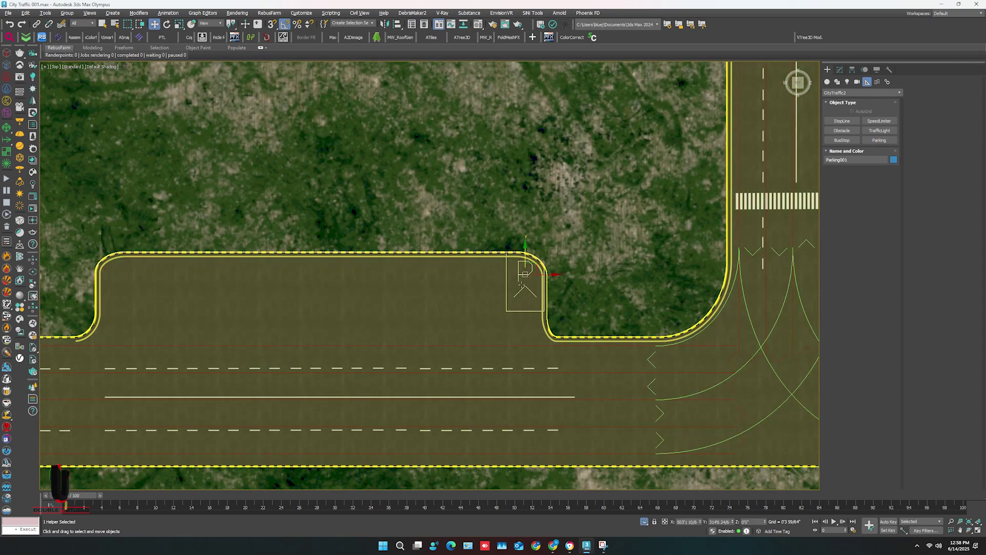
left_click_drag(537, 261, 514, 282)
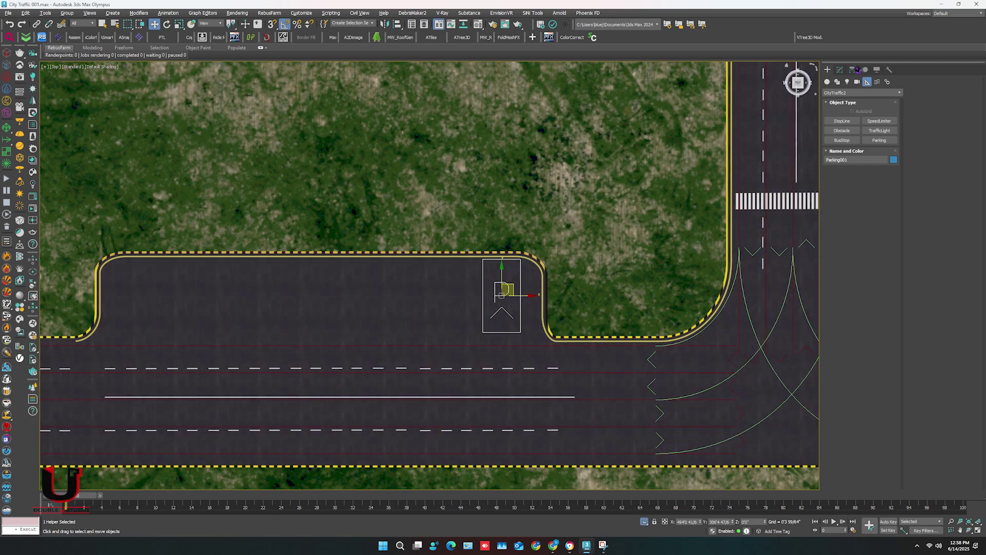
- Reduce the parking helper's length and width to fit the bay and set its access angle to 90
left_click(841, 70)
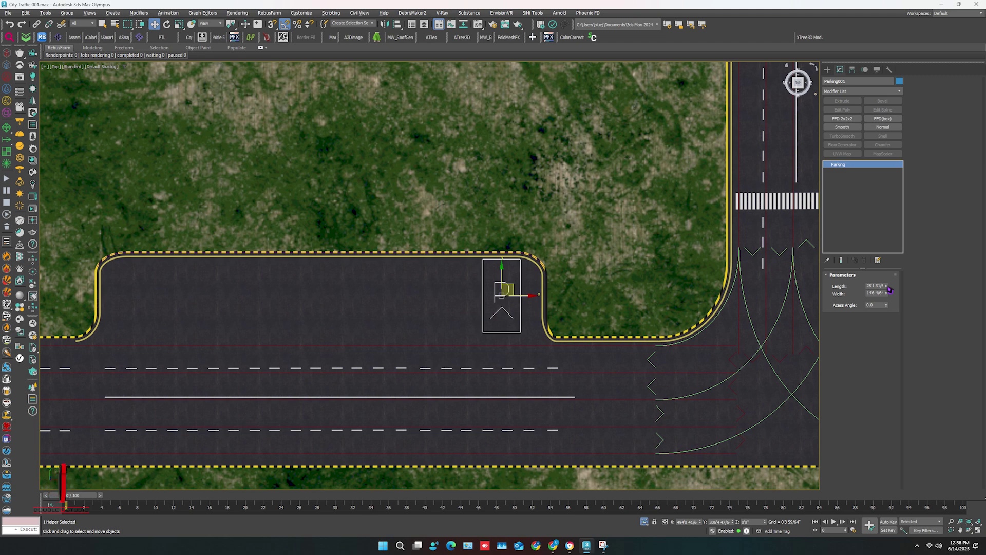
left_click_drag(886, 285, 887, 299)
left_click_drag(886, 306, 883, 288)
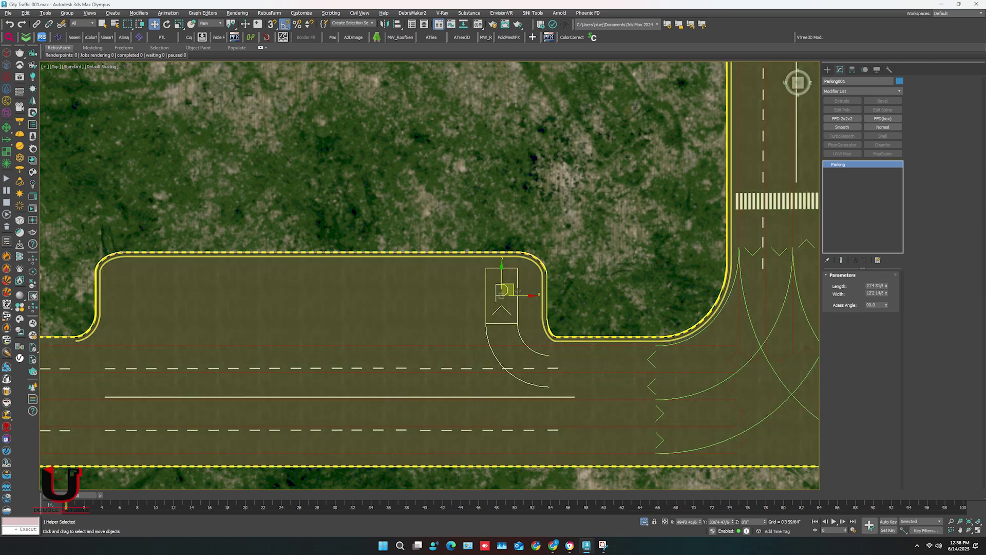
- Copy the parking helper westward along the southwest bay to make five evenly spaced spots
mouse_move(519, 297)
left_mouse_down()
mouse_move(385, 297)
mouse_move(448, 296)
left_mouse_up()
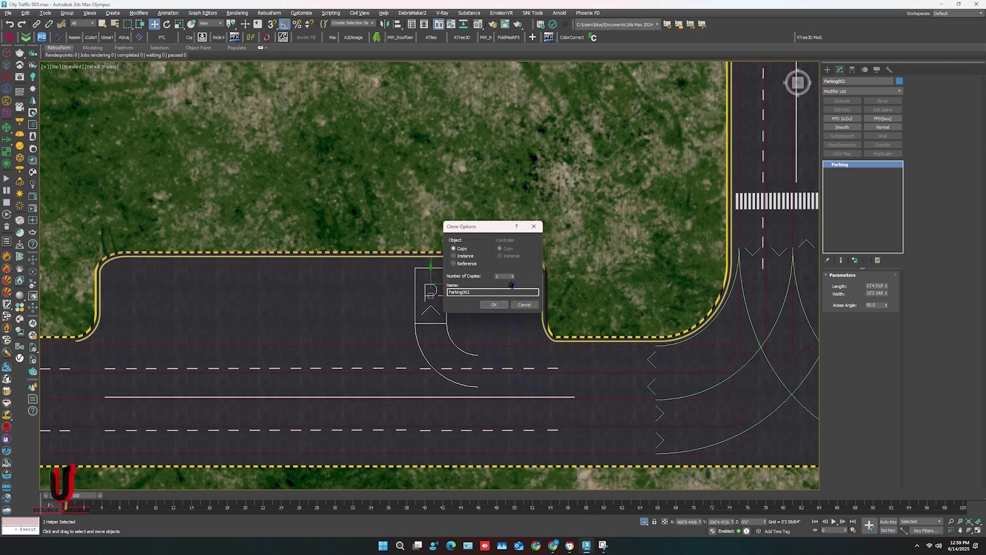
left_click(501, 306)
middle_click_drag(398, 334, 584, 280)
left_click_drag(489, 241, 431, 241, "shift")
left_click(493, 305)
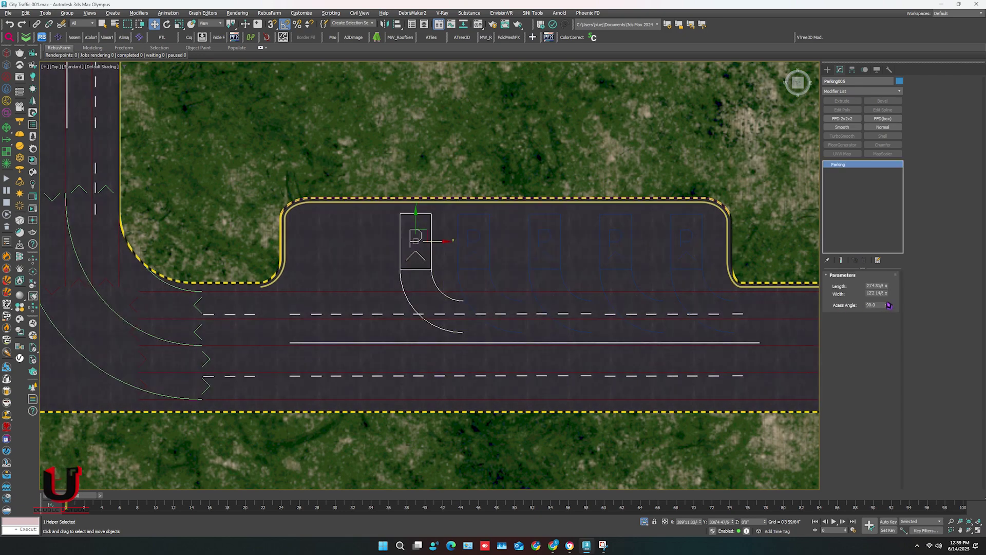
- Adjust the fifth parking spot with a -84 access angle and a greater length, then copy it farther west in the bay
left_click_drag(886, 305, 887, 328)
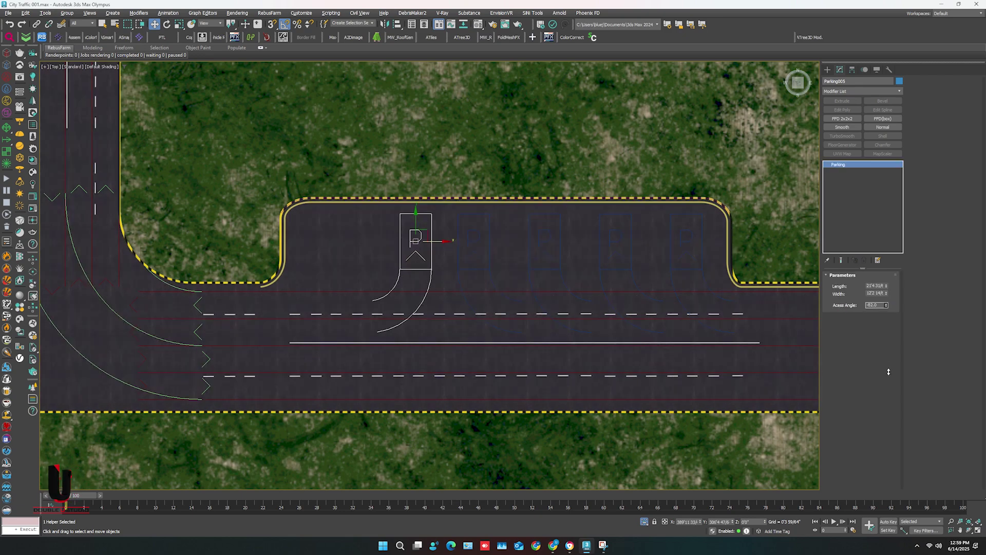
left_click_drag(886, 286, 886, 272)
mouse_move(418, 226)
left_mouse_down()
mouse_move(419, 248)
mouse_move(416, 229)
mouse_move(370, 250)
left_mouse_up()
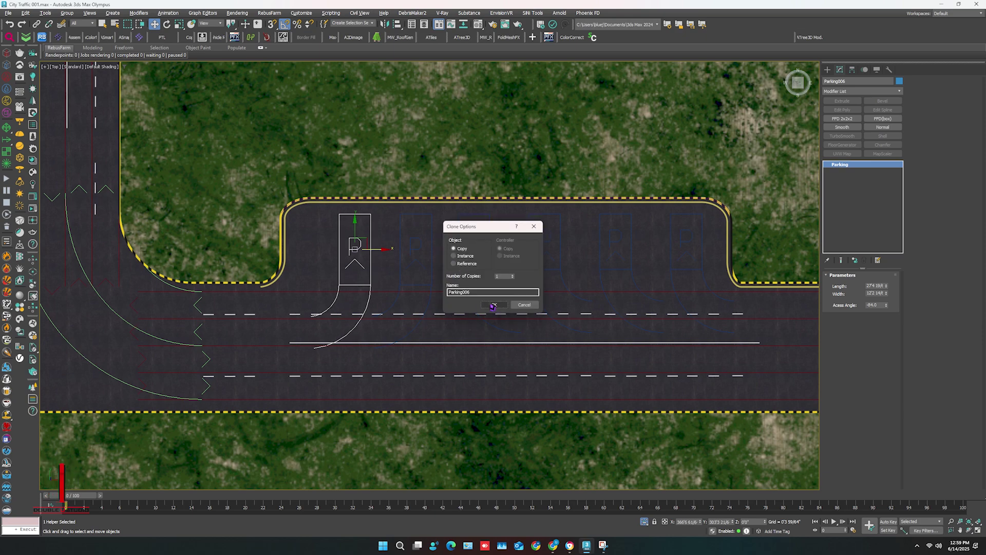
left_click(486, 304)
- Select all six parking helpers in the southwest bay and copy them to the northeast parking bay
mouse_move(708, 258)
middle_mouse_down()
mouse_move(597, 314)
mouse_move(605, 304)
middle_mouse_up()
key("F3")
left_click_drag(610, 301, 355, 328)
scroll(355, 327, "down", 10)
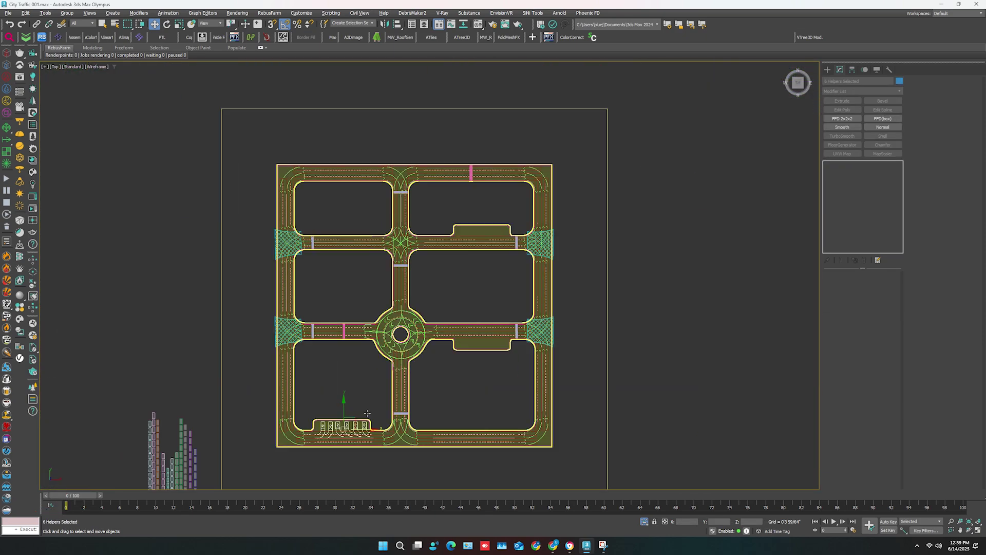
left_click_drag(377, 411, 514, 215, "shift")
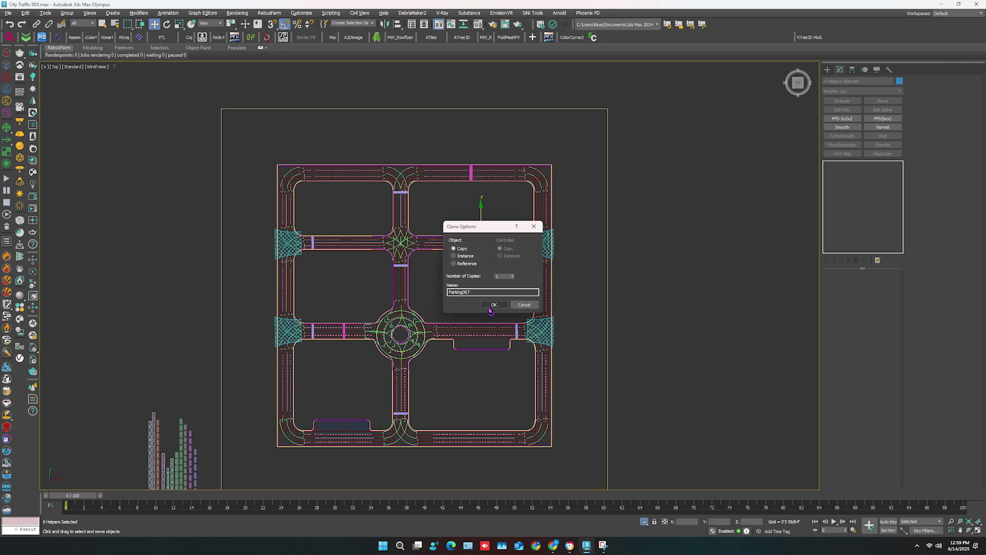
left_click(491, 309)
key("F3")
scroll(482, 212, "up", 8)
scroll(479, 169, "down", 5)
- Copy the northeast bay's six parking helpers down to the parking bay east of the roundabout
key("F3")
mouse_move(479, 163)
left_mouse_down("shift")
mouse_move(468, 386)
mouse_move(452, 382)
mouse_move(493, 383)
left_mouse_up("shift")
left_click(494, 305)
- Turn the copied parking row to face the road on its north side and fit it into the bay east of the roundabout
scroll(482, 371, "up", 6)
key("F3")
key("F3")
key("e")
key("w")
left_click_drag(416, 371, 448, 333)
key("F3")
scroll(448, 332, "down", 8)
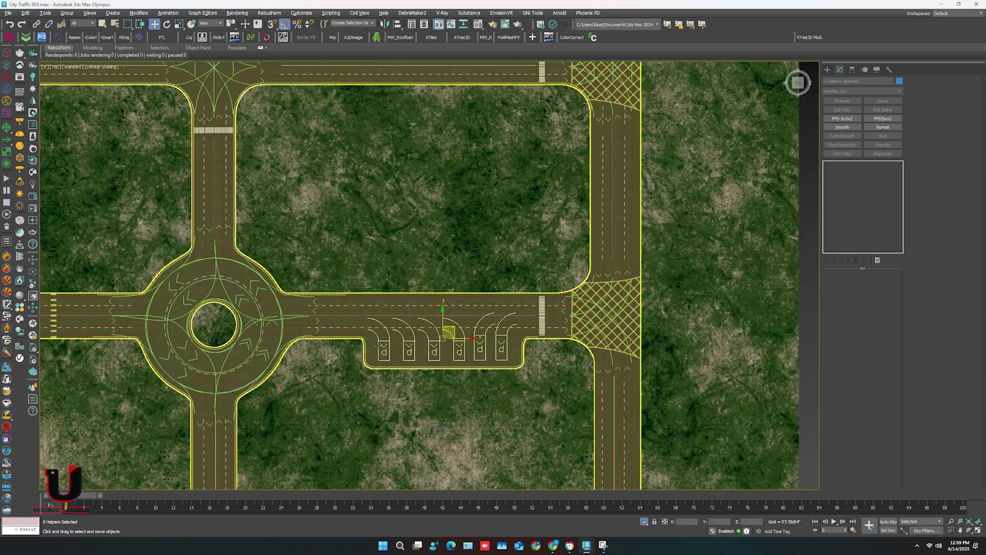
scroll(364, 289, "up", 3)
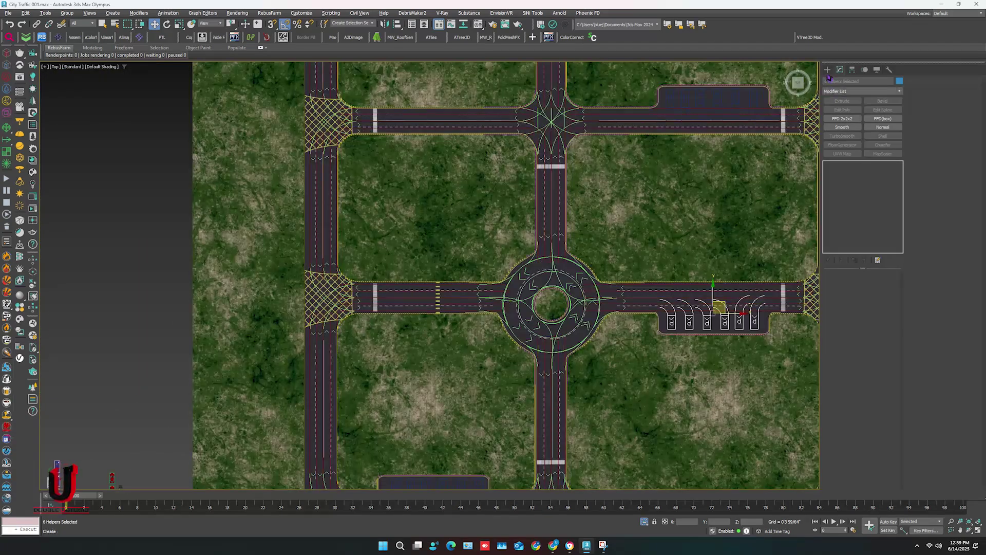
- Create a TrafficLight helper on the outer northbound lane just south of the T-junction west of the roundabout
left_click(827, 70)
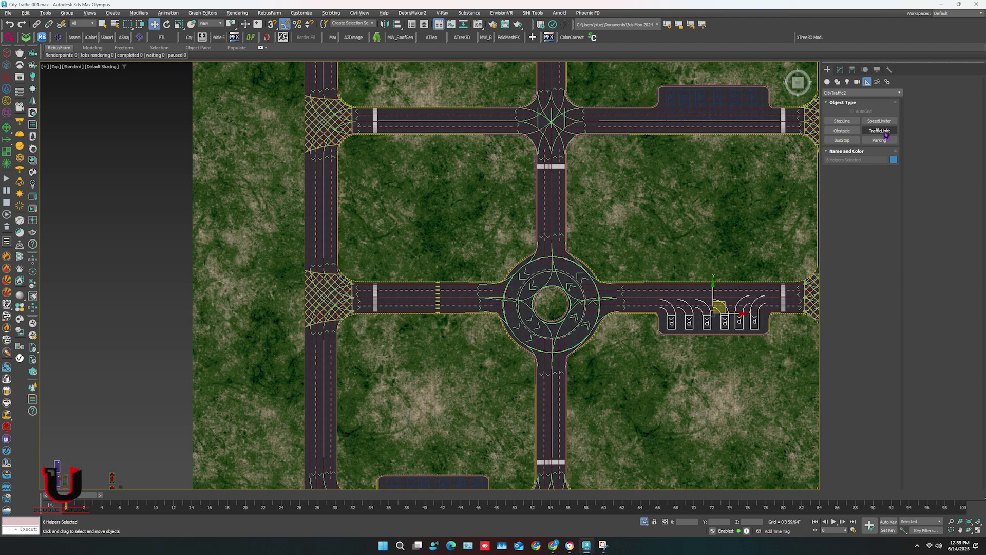
left_click(878, 131)
scroll(335, 349, "up", 10)
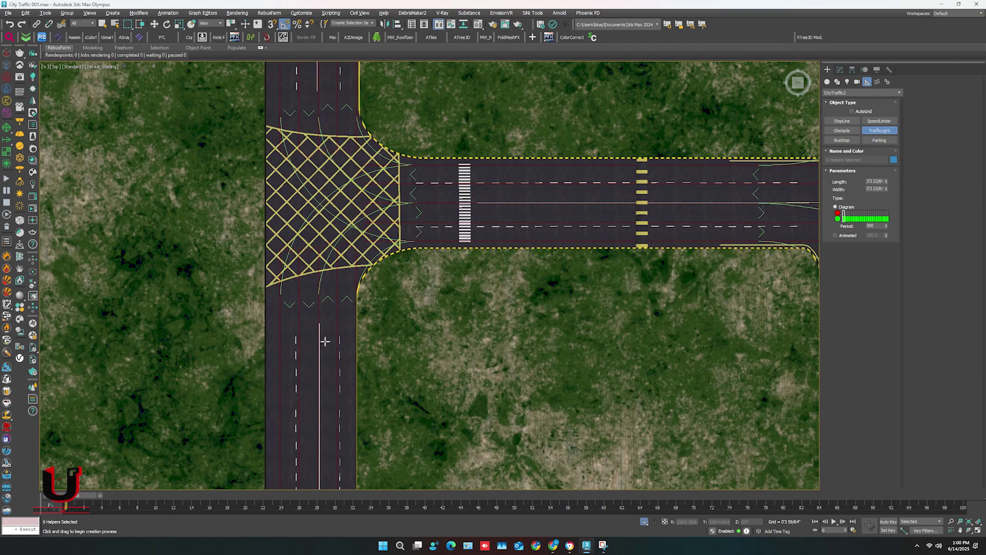
left_click_drag(332, 344, 367, 367)
middle_click_drag(344, 354, 359, 322, "alt")
scroll(356, 341, "up", 3)
left_click_drag(355, 344, 416, 359)
scroll(388, 344, "down", 3)
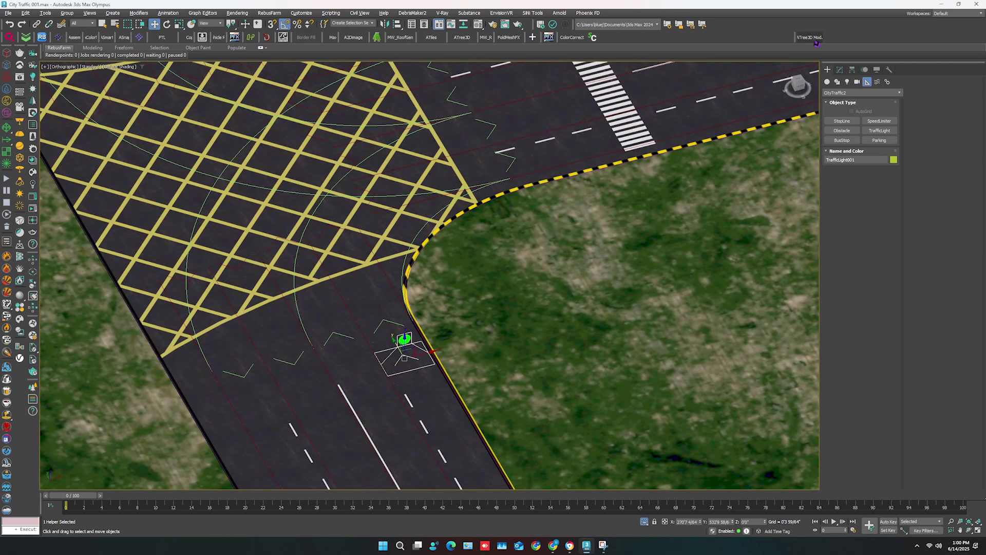
- Set the traffic light's diagram to a red, green, red sequence and copy the helper onto the adjacent northbound lane
left_click(843, 70)
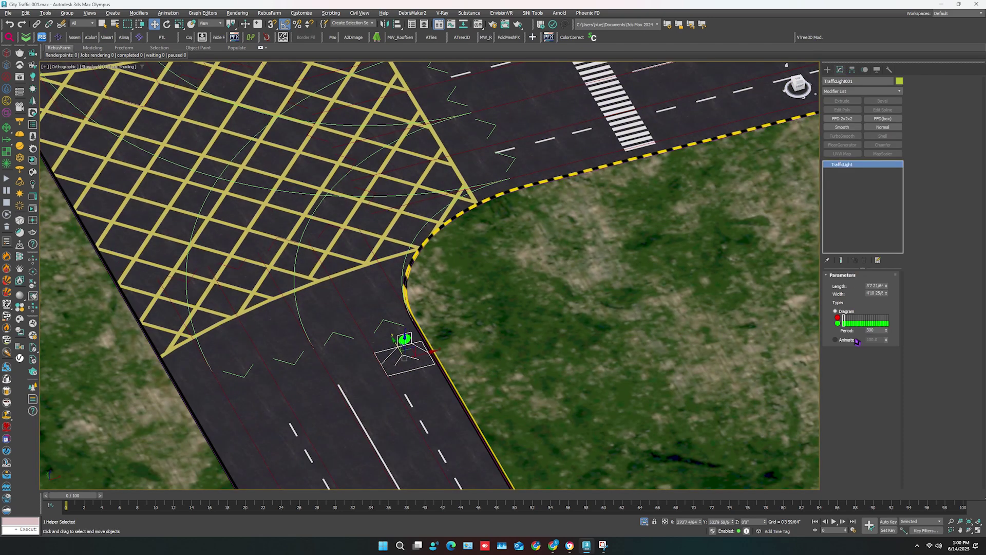
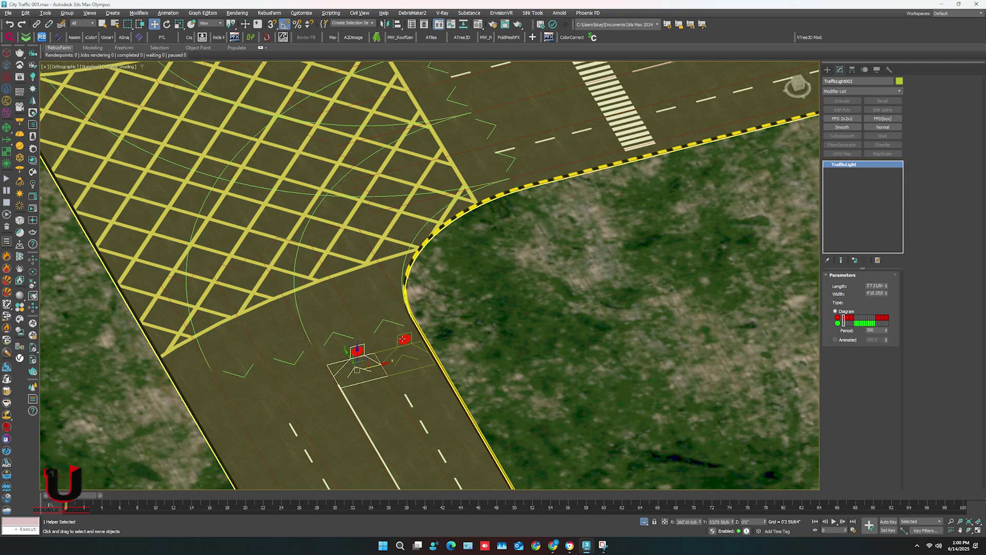
left_click(403, 349)
- Copy both traffic lights to the junction's east arm and rotate the pair to face the incoming lanes
key("F3")
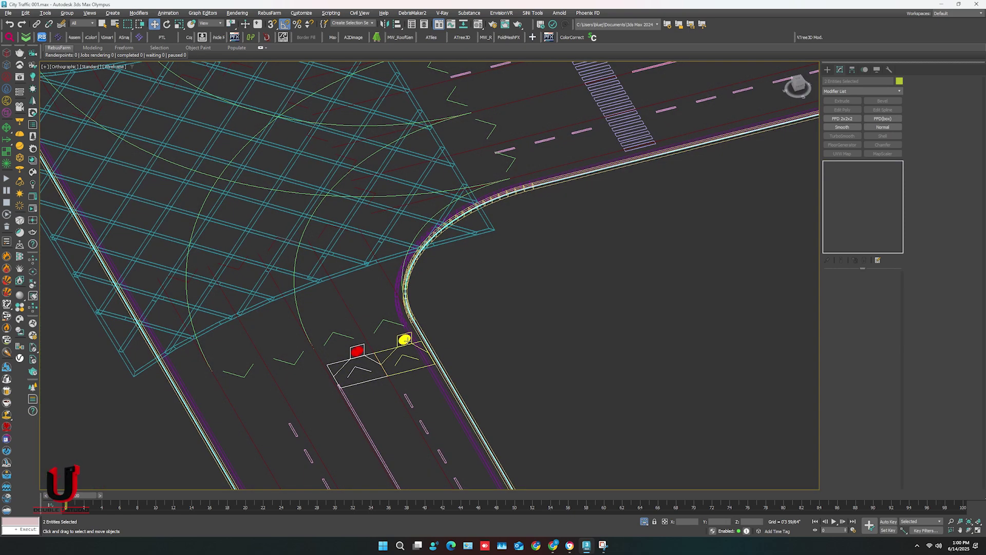
left_click(404, 339)
left_click(357, 351, "ctrl")
scroll(358, 353, "down", 3)
middle_click_drag(358, 352, 339, 376, "alt")
scroll(384, 353, "up", 2)
mouse_move(385, 354)
left_mouse_down("shift")
mouse_move(503, 329)
mouse_move(689, 242)
mouse_move(671, 243)
left_mouse_up("shift")
left_click(494, 303)
scroll(702, 259, "up", 2)
key("e")
key("w")
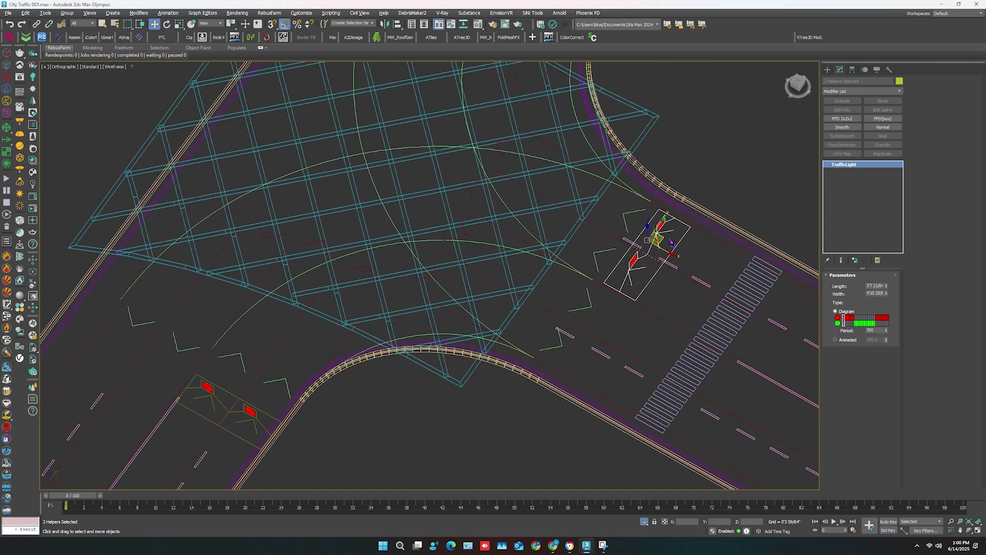
- Change the east arm's traffic light diagram to a green, red, green sequence
left_click_drag(854, 325, 888, 325)
scroll(580, 327, "down", 2)
middle_click_drag(580, 327, 516, 296)
scroll(551, 318, "down", 3)
scroll(450, 246, "up", 2)
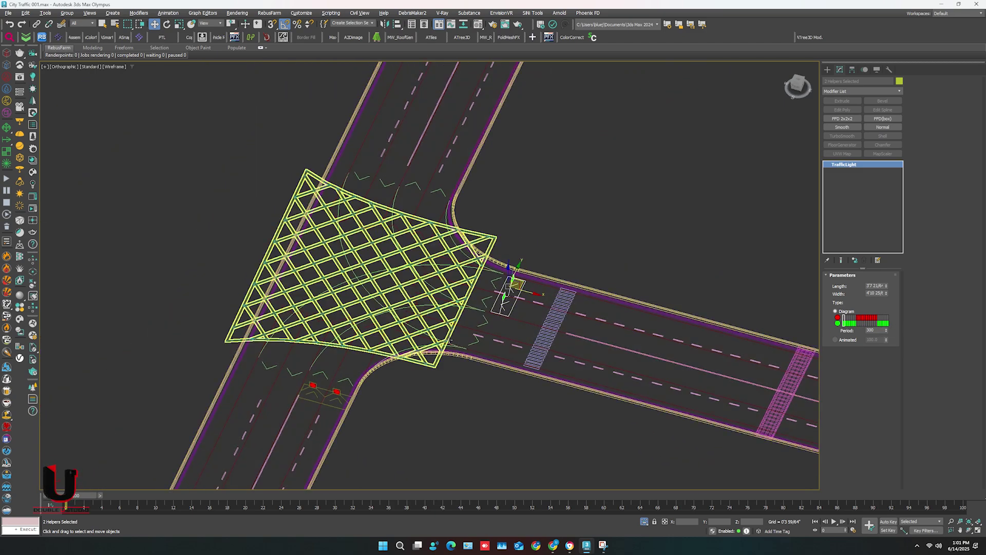
- Copy the east arm's traffic light pair to the junction's north arm and rotate it to match the southbound lanes
mouse_move(524, 283)
left_mouse_down("shift")
mouse_move(386, 159)
mouse_move(420, 175)
mouse_move(393, 151)
left_mouse_up("shift")
left_click(494, 305)
scroll(379, 157, "up", 2)
key("e")
key("w")
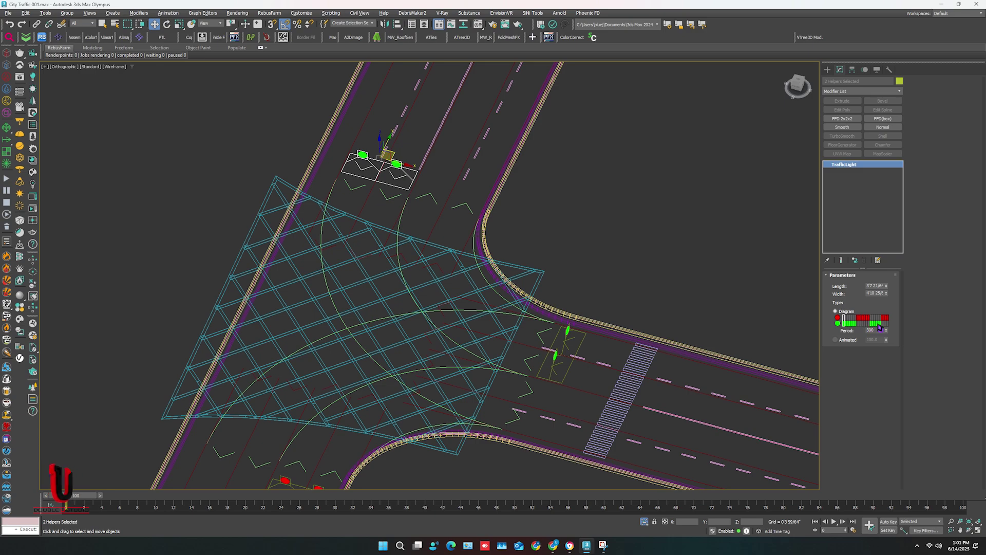
- Set the north arm's traffic light diagram to a red, green, red sequence
key("p")
scroll(422, 231, "down", 4)
middle_click_drag(422, 231, 376, 256, "alt")
scroll(394, 249, "down", 2)
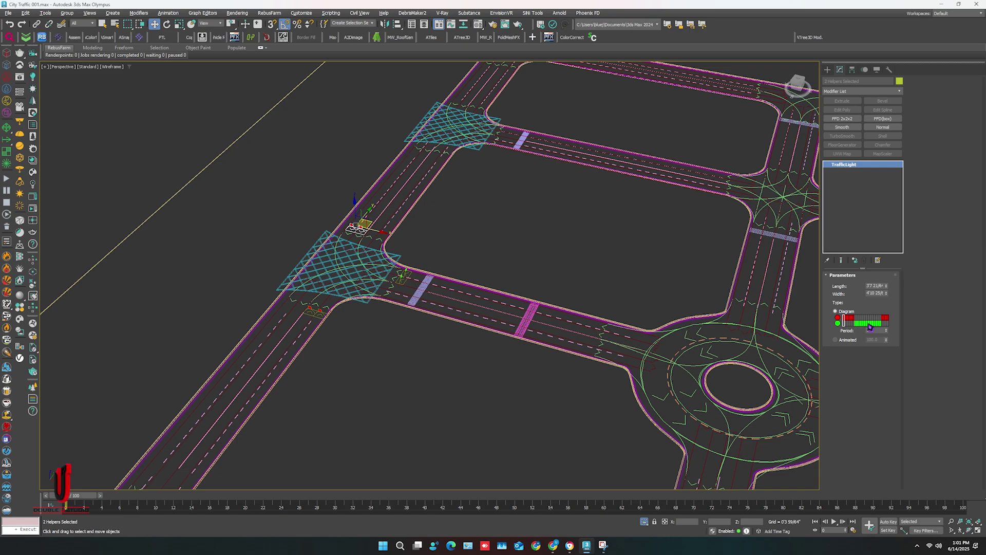
- Select all six traffic lights at the west T-junction and clone them for the T-junction east of the roundabout
scroll(452, 259, "up", 3)
scroll(430, 253, "up", 4)
left_click(402, 228, "ctrl")
left_click(434, 185, "ctrl")
scroll(463, 251, "down", 3)
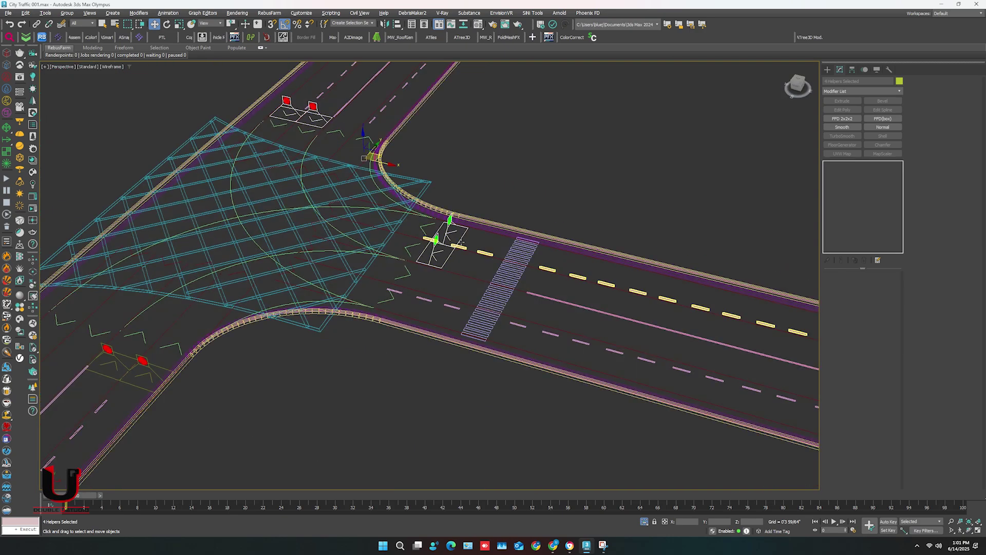
left_click(158, 366, "ctrl")
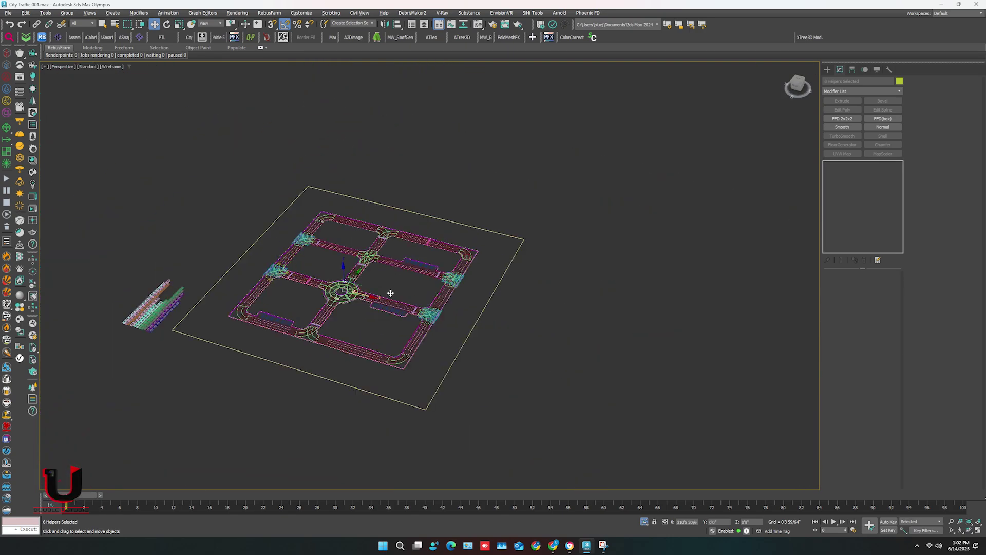
key("ctrl+v")
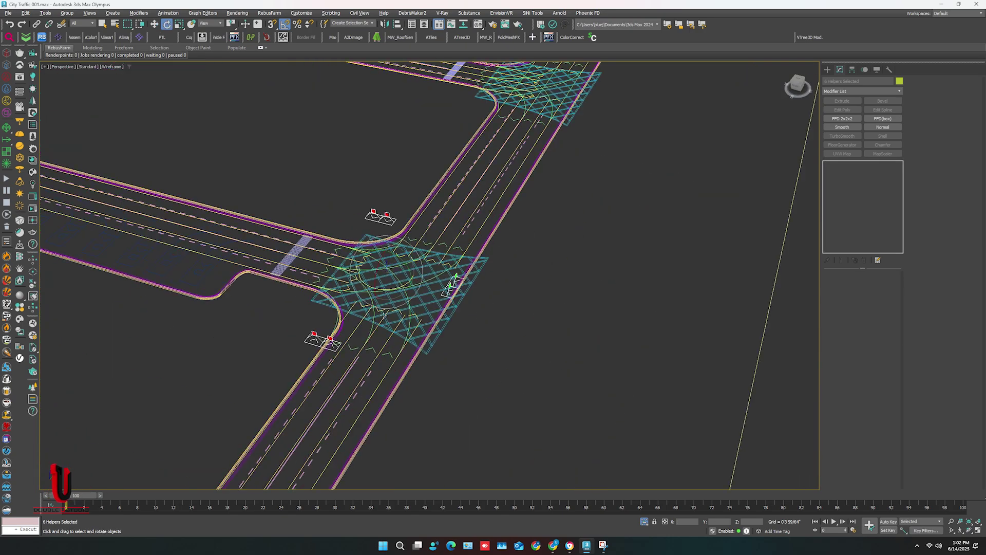
- Turn the cloned traffic lights around to suit the east T-junction and move each pair onto its incoming lanes
left_click_drag(383, 314, 381, 270)
key("w")
scroll(391, 274, "up", 3)
left_click_drag(417, 173, 477, 213, "alt")
left_click_drag(408, 381, 401, 406)
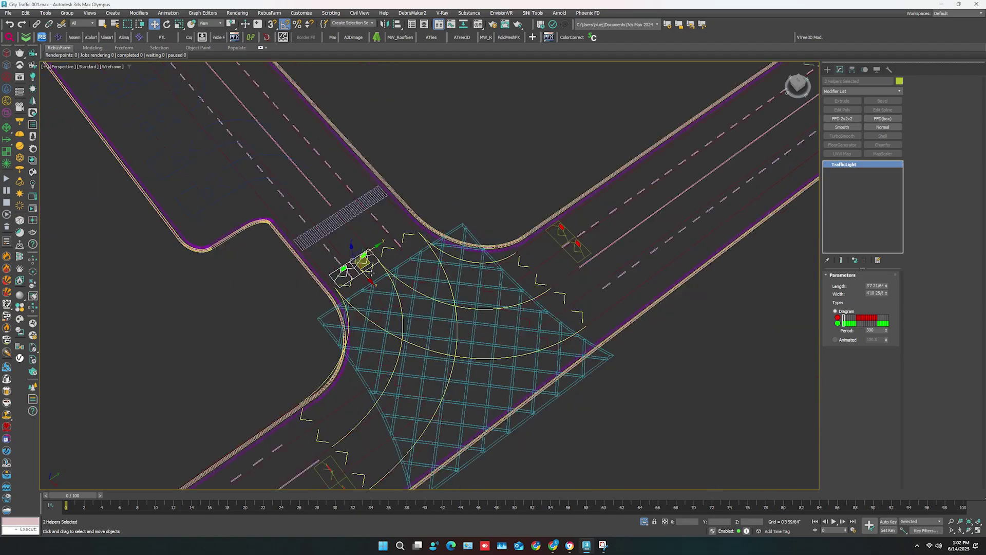
- Examine the traffic lights and the whole road network in shaded perspective view
scroll(481, 307, "down", 5)
key("F3")
scroll(481, 307, "down", 4)
middle_click_drag(481, 306, 623, 249, "alt")
middle_click_drag(375, 339, 406, 320, "alt")
middle_click_drag(406, 320, 465, 313)
scroll(464, 313, "up", 5)
scroll(460, 298, "down", 6)
scroll(453, 273, "up", 5)
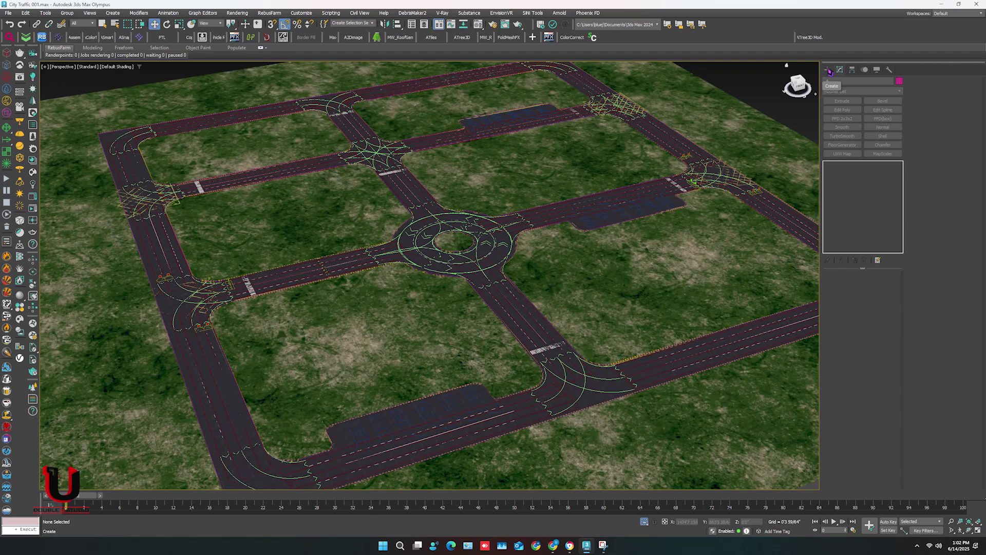
- Place a CityTraffic2 StopLine helper across the incoming lanes on the west side of the T-junction south of the roundabout
left_click(827, 69)
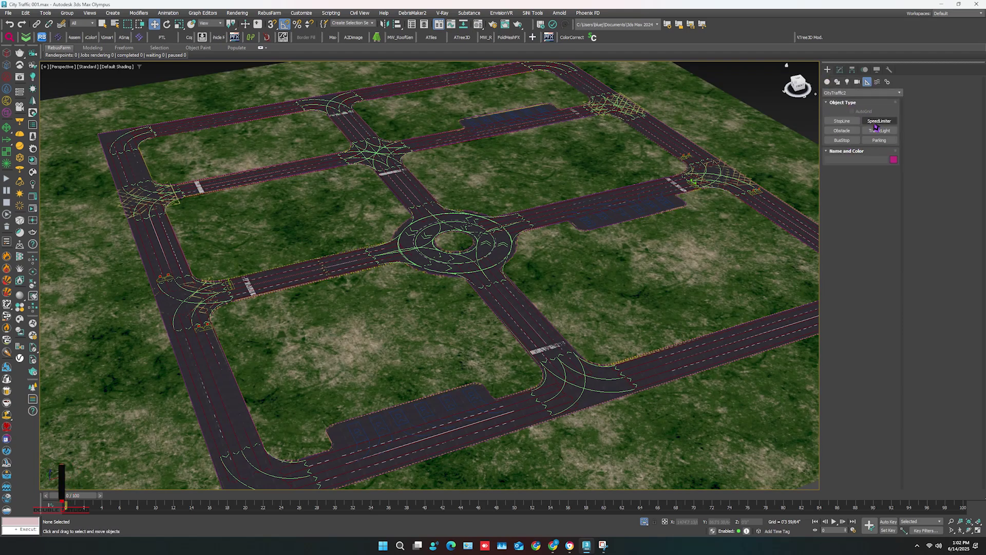
left_click(842, 121)
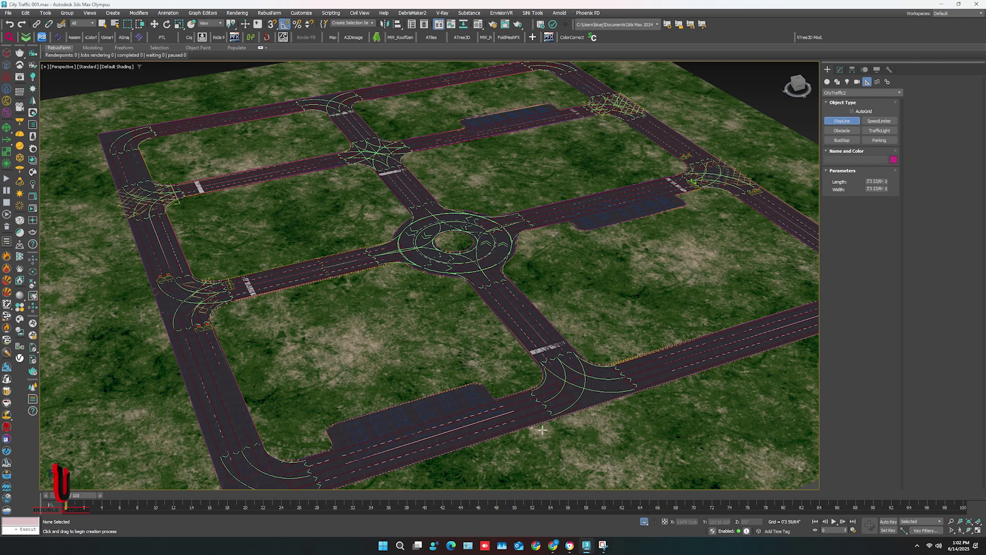
scroll(552, 413, "up", 2)
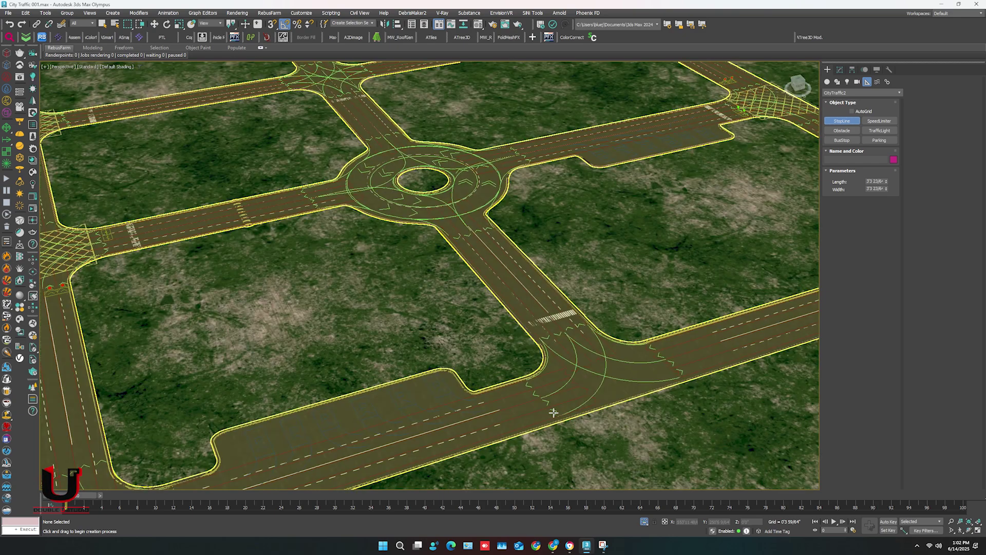
left_click_drag(534, 405, 569, 388)
scroll(553, 409, "up", 2)
key("e")
key("w")
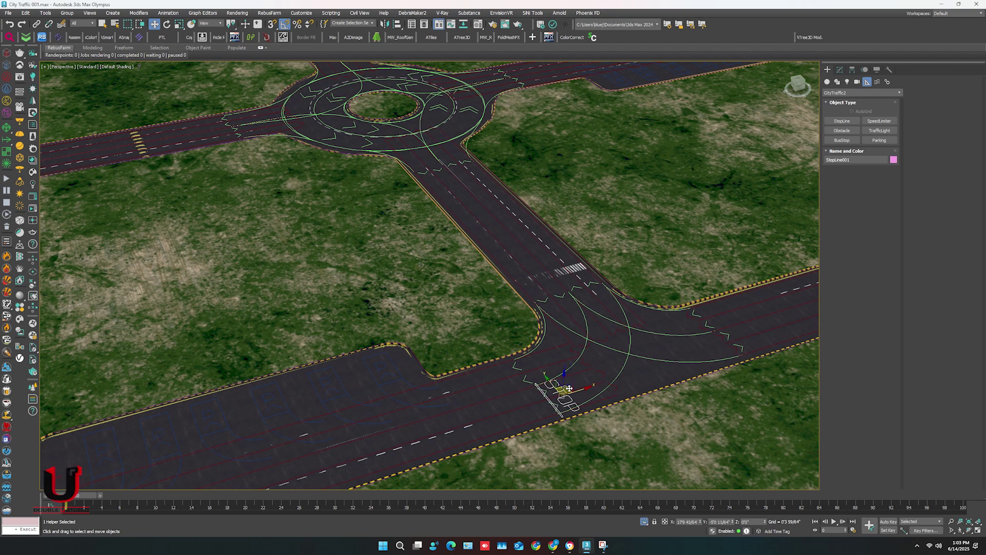
- Copy the stop line to the east side of the south T-junction and turn it around to face the oncoming lanes
middle_click_drag(569, 390, 495, 390)
left_click_drag(494, 389, 663, 315, "shift")
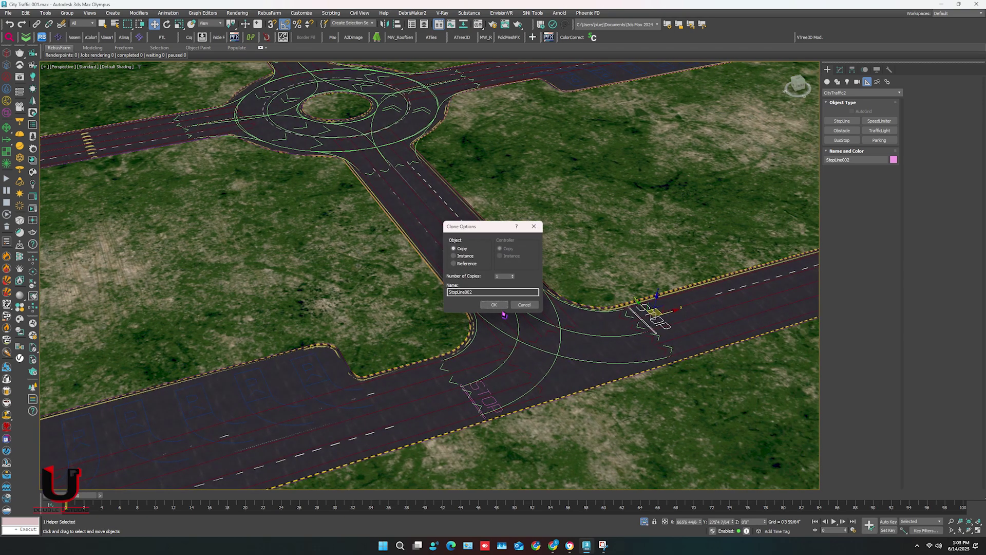
left_click(497, 307)
key("e")
left_click_drag(657, 334, 737, 300)
key("w")
- Select both stop lines and clone them onto the crossroads north of the roundabout
scroll(608, 336, "down", 6)
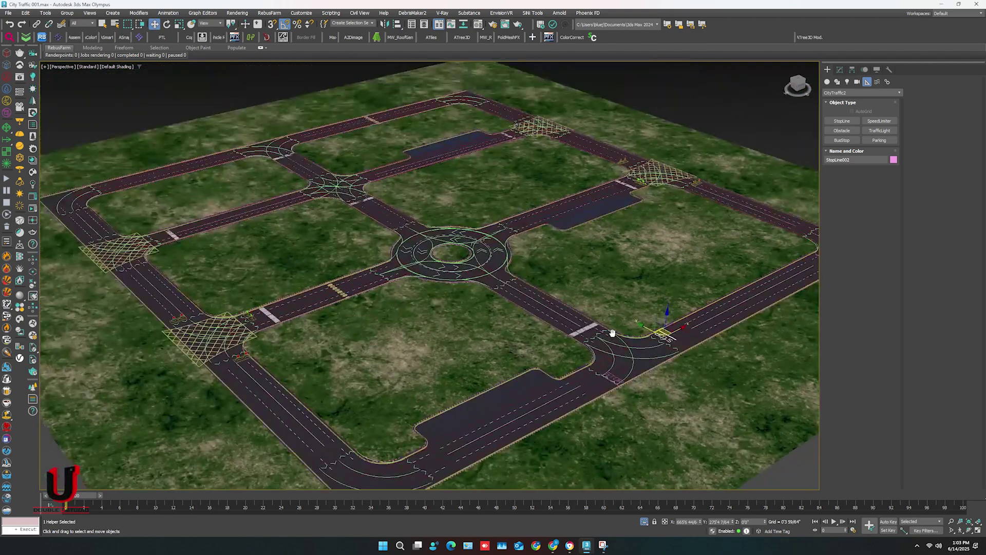
scroll(609, 337, "up", 10)
key("F3")
left_click(652, 371, "ctrl")
key("F3")
scroll(661, 379, "down", 10)
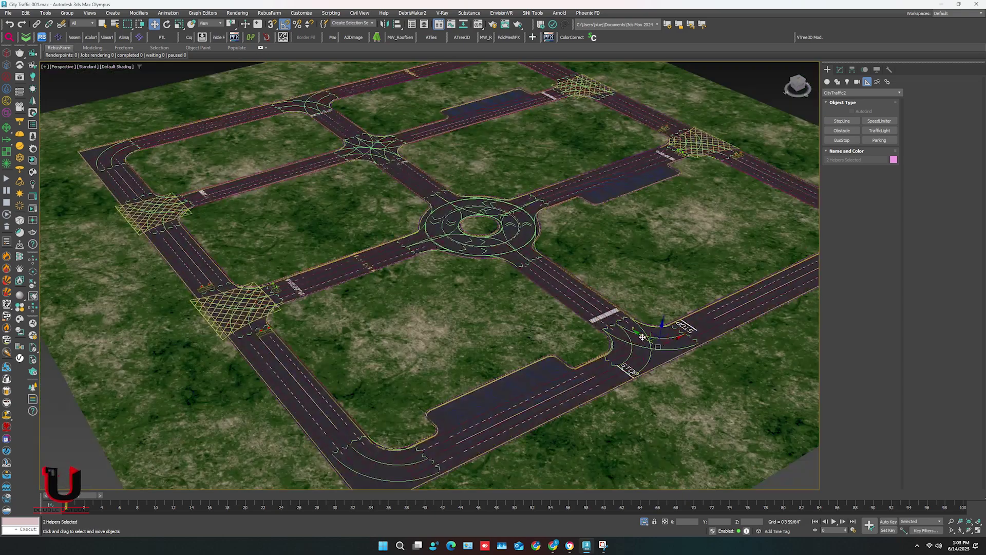
left_click_drag(369, 146, 369, 146, "shift")
left_click(495, 305)
- Align the cloned stop lines with the incoming lanes of the crossroads, then clear the selection
scroll(368, 115, "up", 8)
mouse_move(415, 311)
left_mouse_down()
mouse_move(378, 280)
mouse_move(385, 289)
left_mouse_up()
scroll(385, 289, "down", 5)
middle_click_drag(397, 288, 462, 260)
scroll(467, 276, "down", 2)
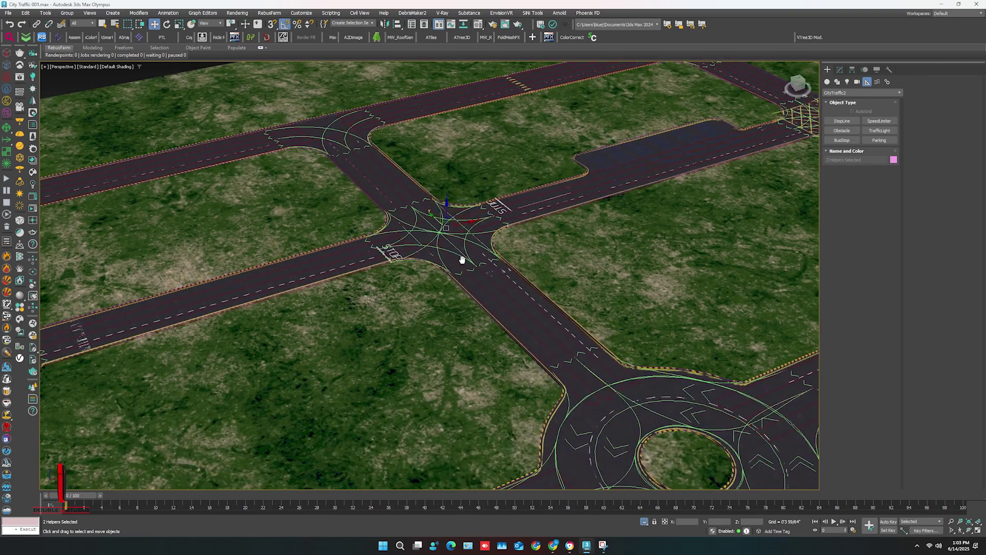
scroll(479, 262, "down", 5)
scroll(492, 357, "up", 3)
scroll(498, 345, "down", 5)
scroll(488, 291, "up", 4)
scroll(488, 290, "up", 2)
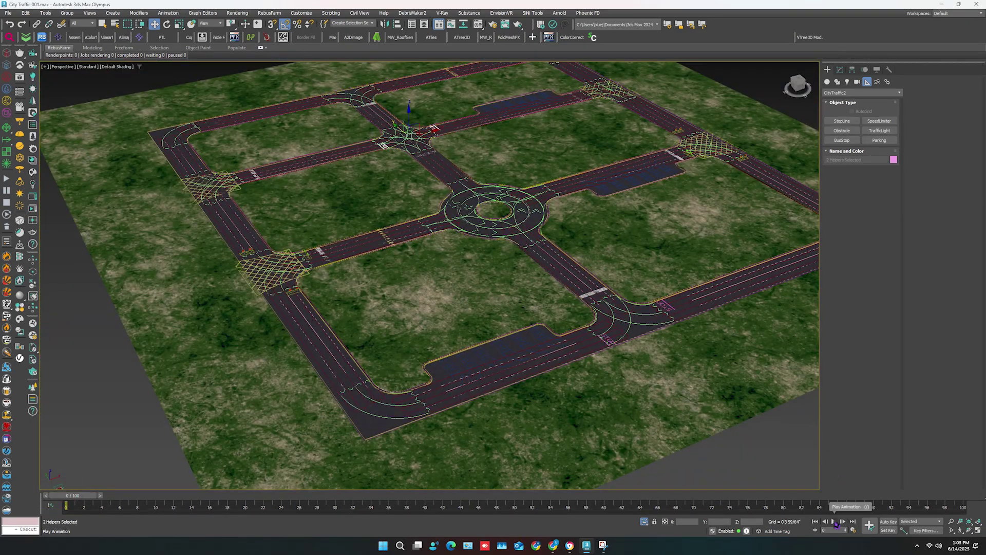
left_click(722, 475)
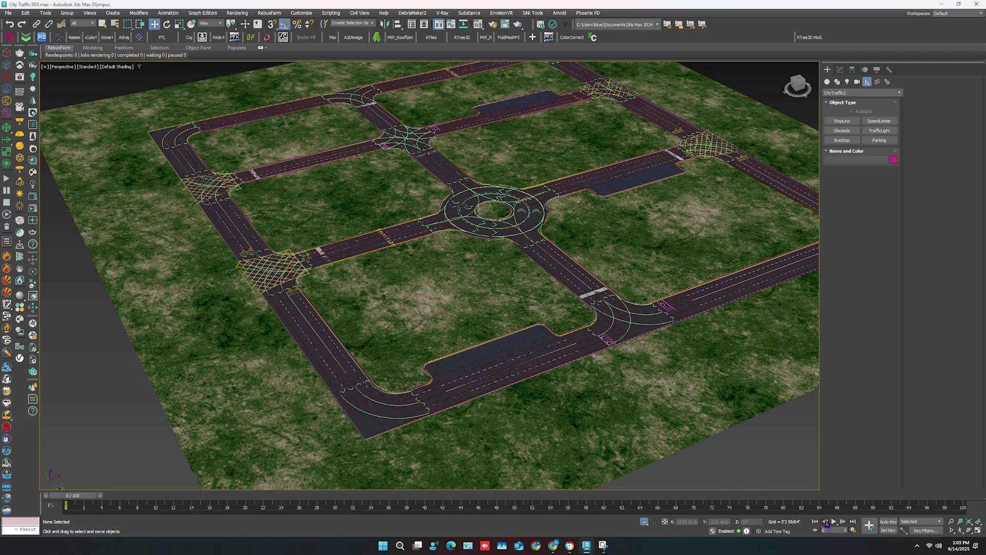
- Set the animation end time to 1000 frames in the time configuration
right_click(833, 525)
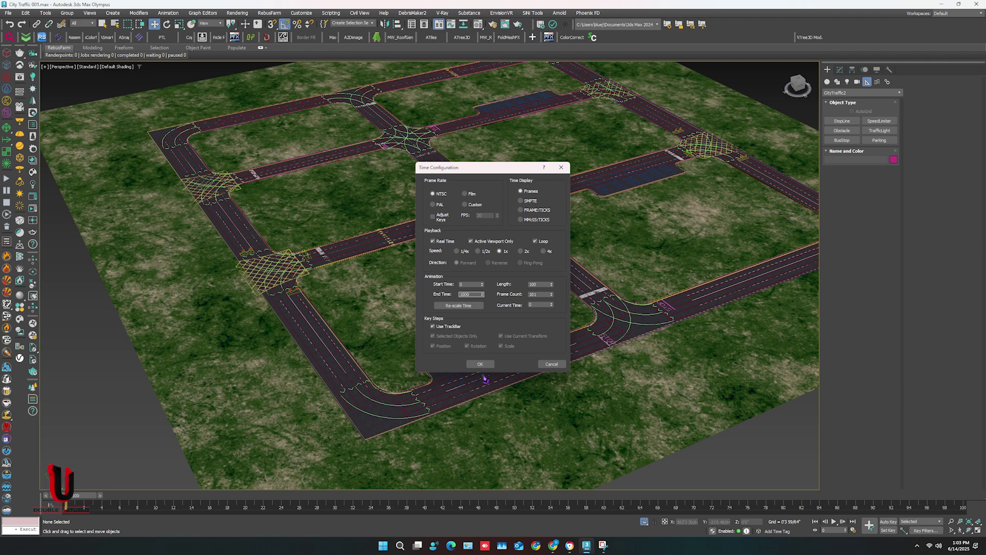
left_click(480, 364)
scroll(479, 364, "down", 3)
scroll(471, 360, "down", 2)
middle_click_drag(454, 378, 421, 350)
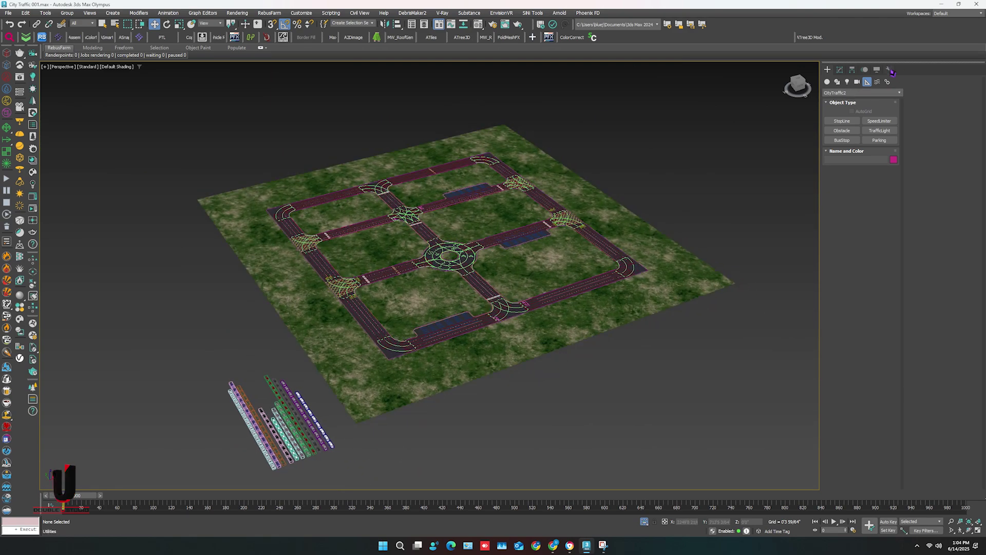
- In the CityTraffic2 utility, set the cars' motion end time to 1000 and pick the road mesh as the surface
left_click(890, 70)
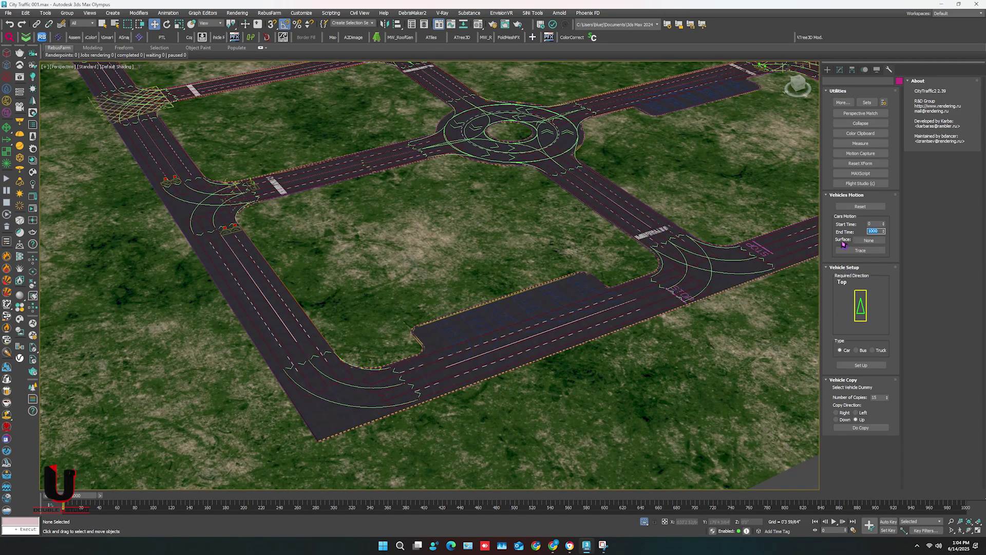
left_click(872, 240)
scroll(364, 406, "up", 5)
left_click(363, 405)
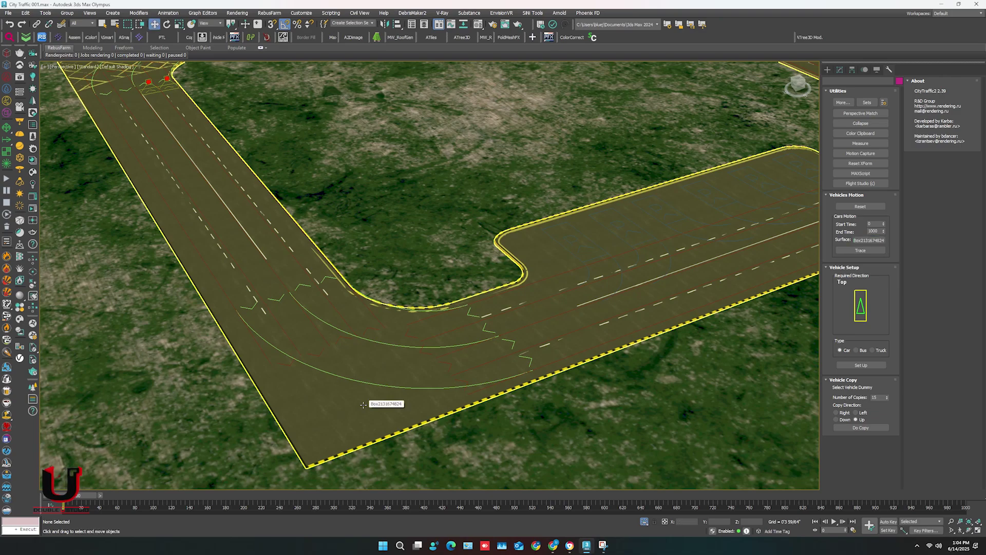
- Hide the lane splines and trace the vehicles' motion over the road network
scroll(459, 390, "down", 5)
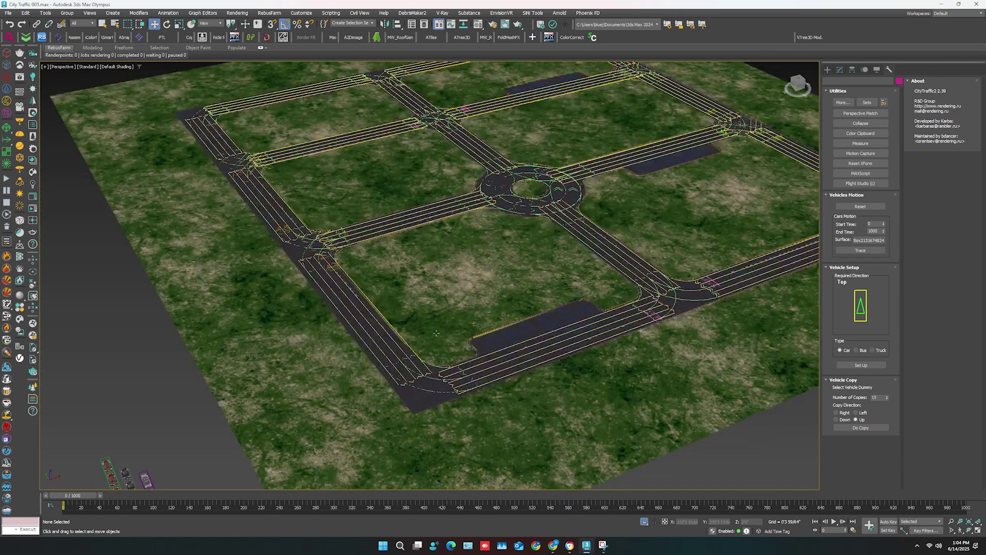
mouse_move(505, 269)
middle_mouse_down()
mouse_move(438, 327)
mouse_move(370, 341)
mouse_move(430, 335)
mouse_move(433, 315)
middle_mouse_up()
key("shift+s")
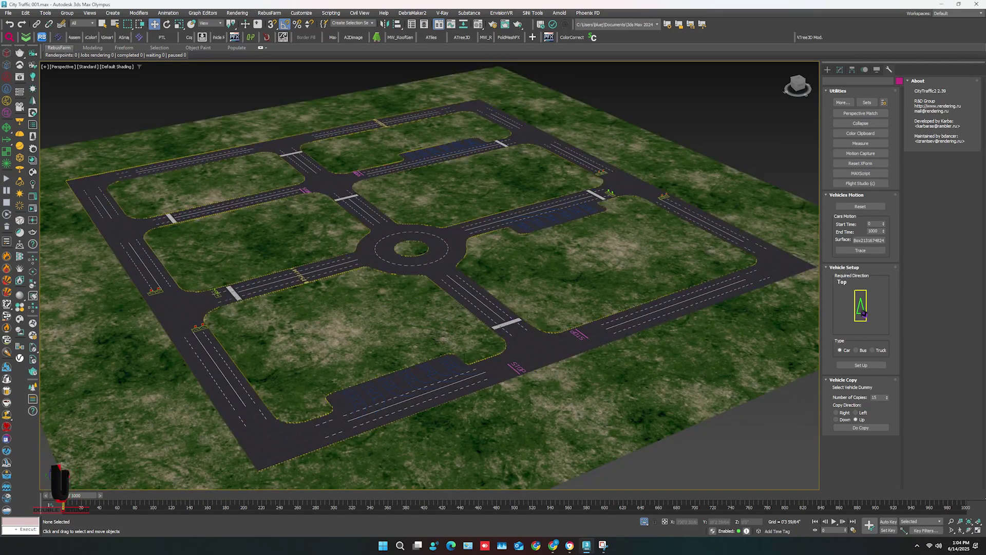
left_click(863, 252)
left_click(793, 361)
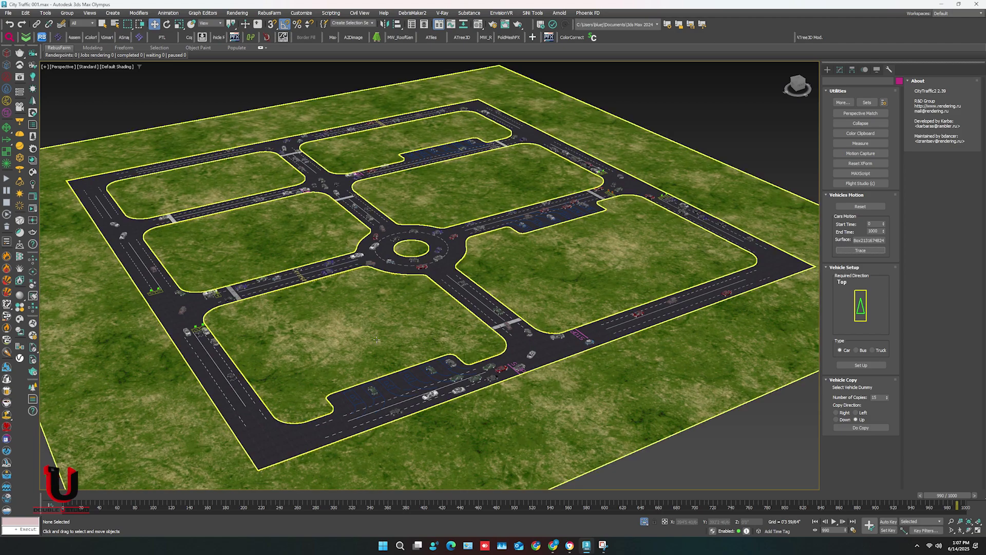
- Play the traffic animation and examine the cars in the roundabout and crossing the speed bump west of it
scroll(178, 332, "up", 5)
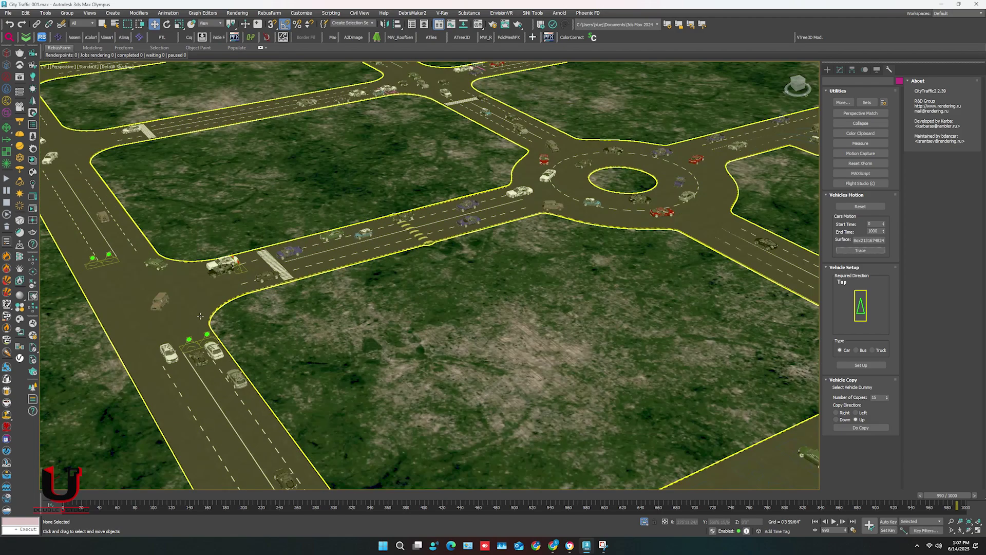
scroll(436, 297, "down", 6)
scroll(467, 304, "up", 2)
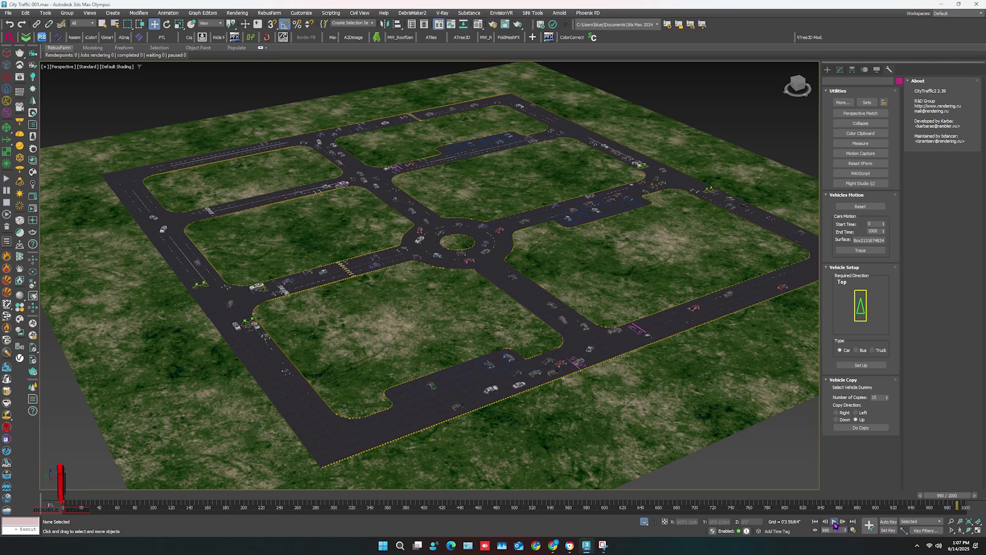
left_click(833, 521)
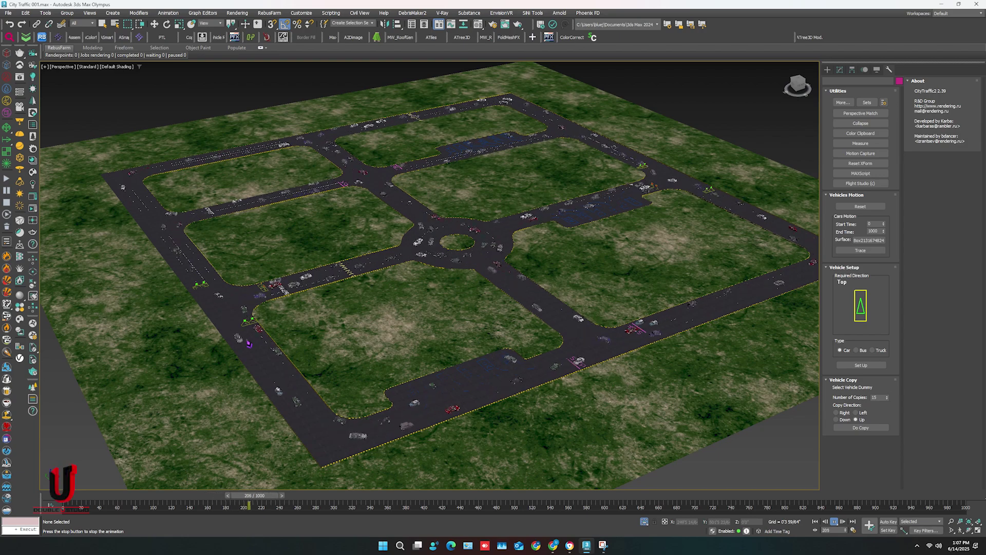
scroll(457, 242, "up", 6)
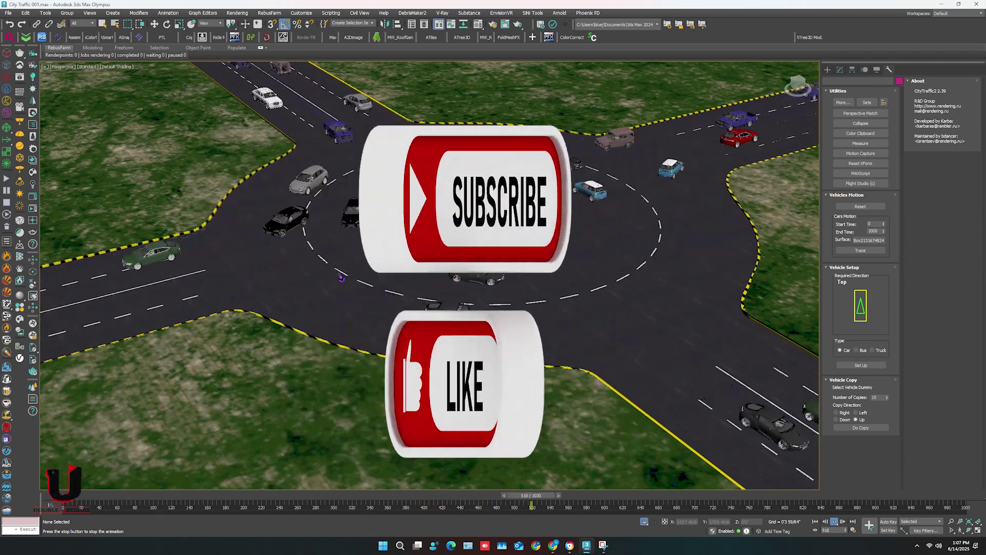
scroll(341, 278, "down", 6)
middle_click_drag(203, 295, 384, 282)
scroll(384, 283, "up", 4)
scroll(384, 283, "up", 3)
scroll(424, 291, "up", 6)
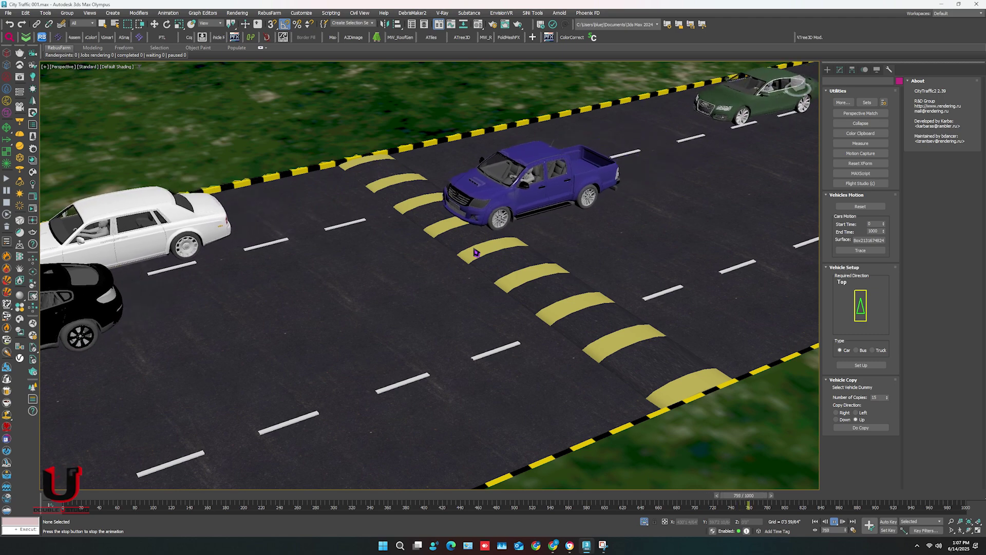
- Examine the cars at the west T-junction's traffic lights and around the south parking area during playback
scroll(476, 252, "down", 5)
scroll(477, 253, "down", 8)
middle_click_drag(98, 426, 407, 293)
scroll(300, 271, "up", 4)
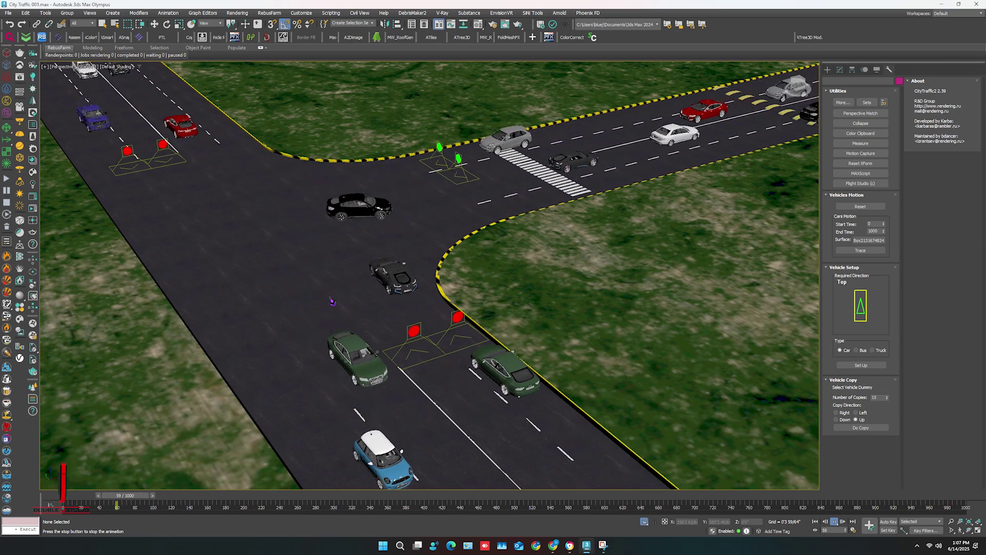
scroll(376, 306, "down", 6)
scroll(376, 306, "down", 3)
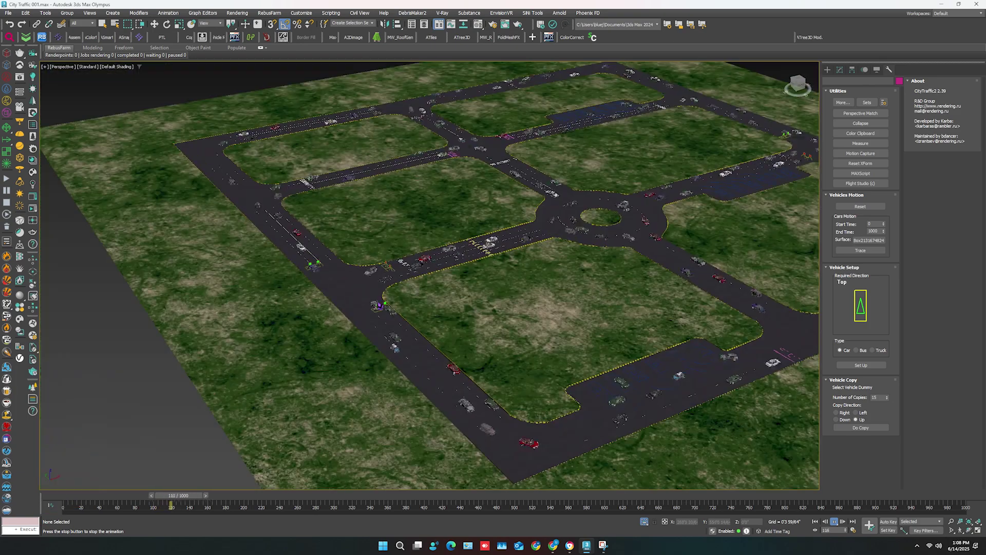
scroll(502, 334, "up", 10)
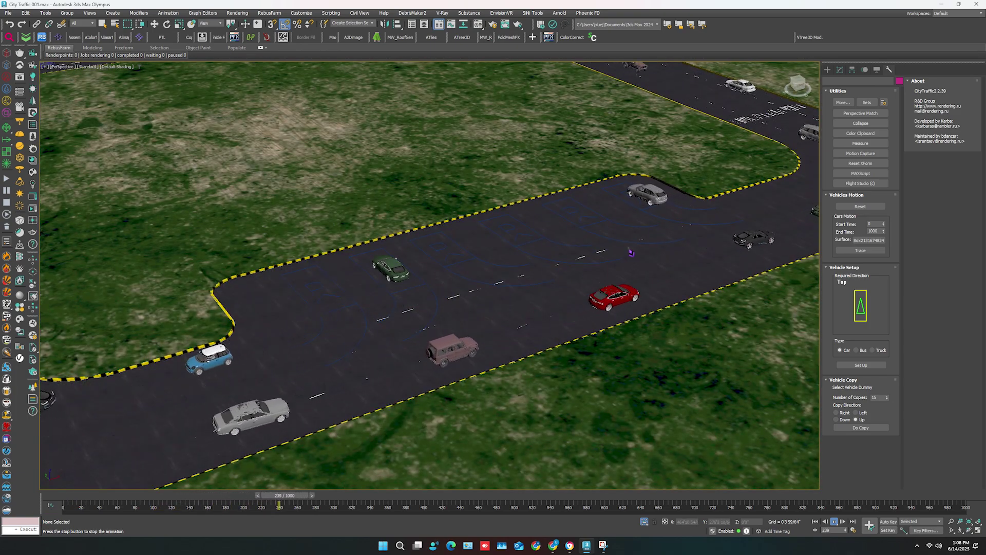
scroll(438, 347, "down", 5)
- Examine the traffic at the east parking area and the east T-junction's traffic lights from a rotated view
middle_click_drag(575, 249, 121, 202, "alt")
middle_click_drag(634, 354, 477, 277, "alt")
left_click_drag(477, 278, 441, 266, "alt")
scroll(712, 364, "up", 4)
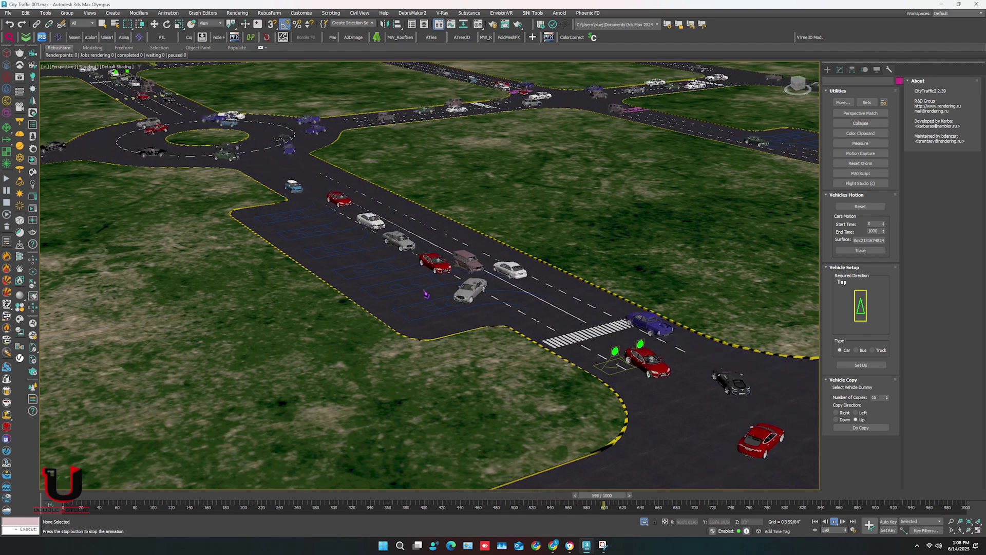
middle_click_drag(714, 329, 415, 276)
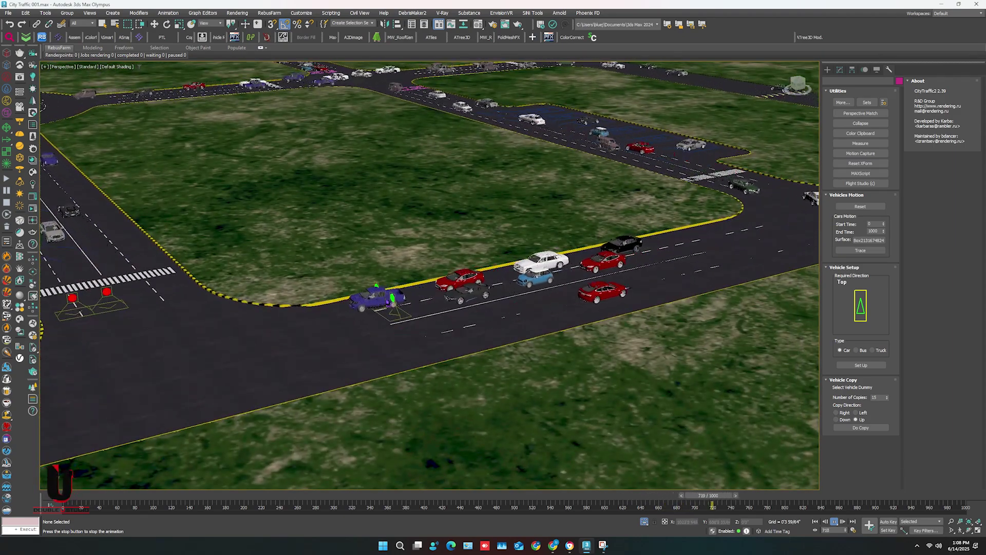
scroll(280, 303, "up", 4)
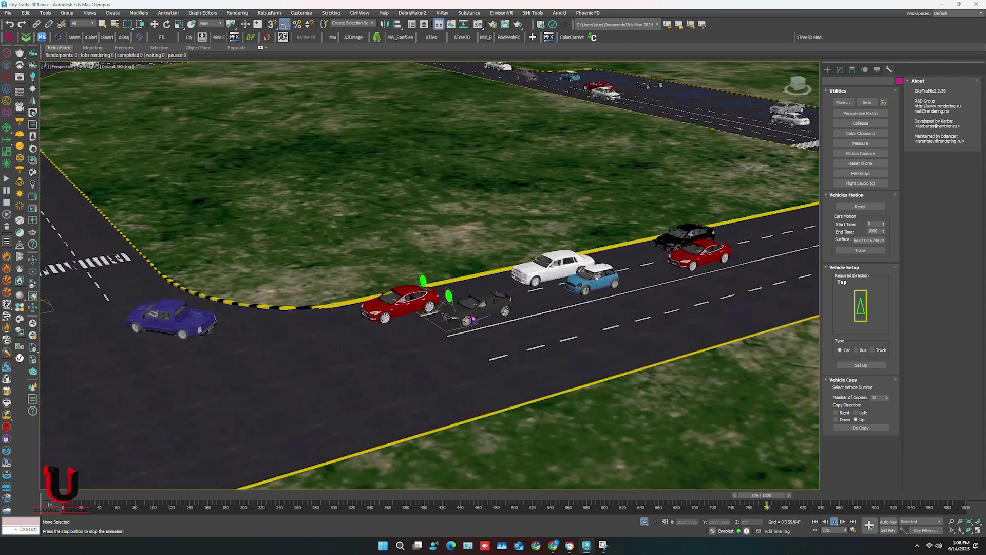
scroll(471, 319, "down", 4)
scroll(469, 334, "up", 3)
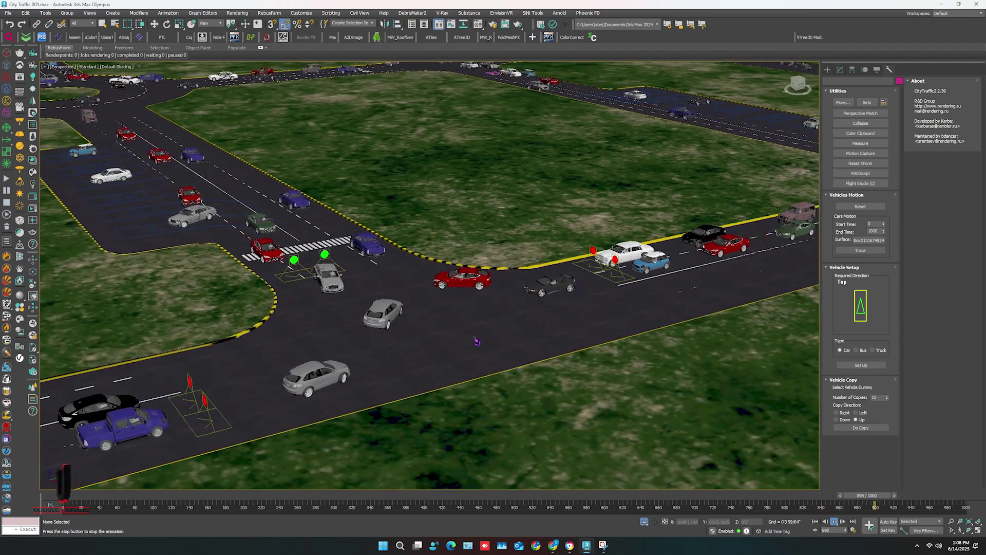
- Examine the cars passing the north parking area and the stop lines at the crossroads
middle_click_drag(730, 219, 551, 374)
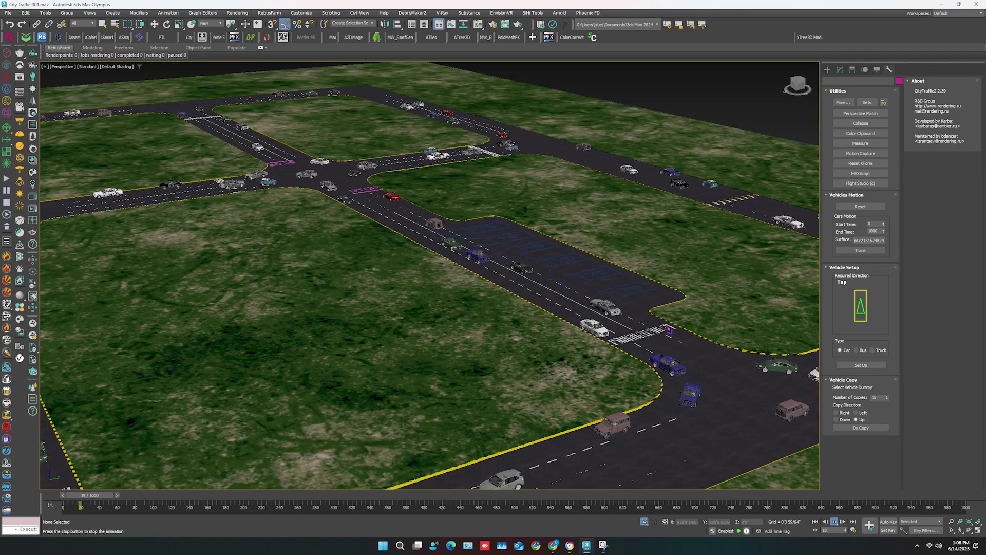
scroll(669, 329, "up", 2)
middle_click_drag(454, 241, 334, 301)
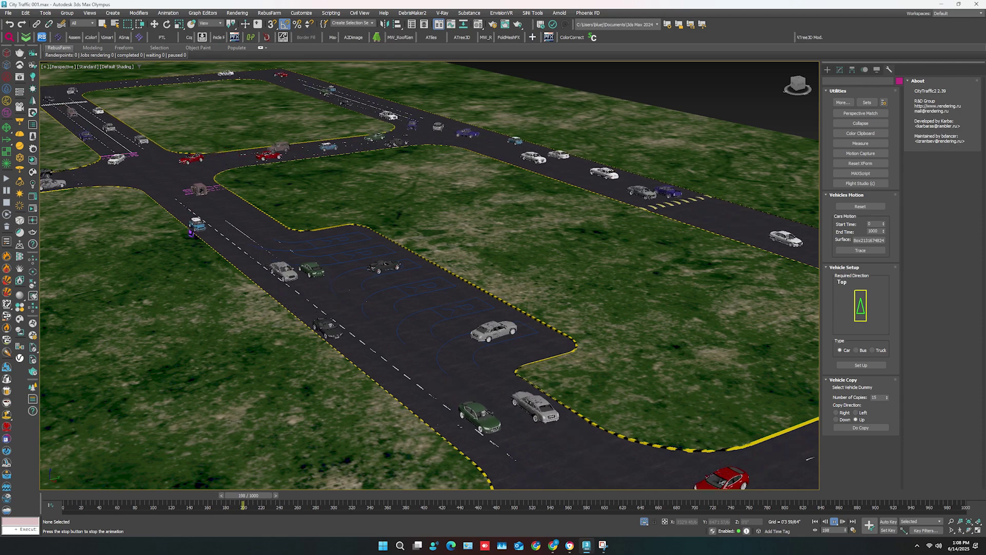
scroll(262, 207, "up", 5)
middle_click_drag(262, 208, 451, 188)
scroll(452, 189, "down", 3)
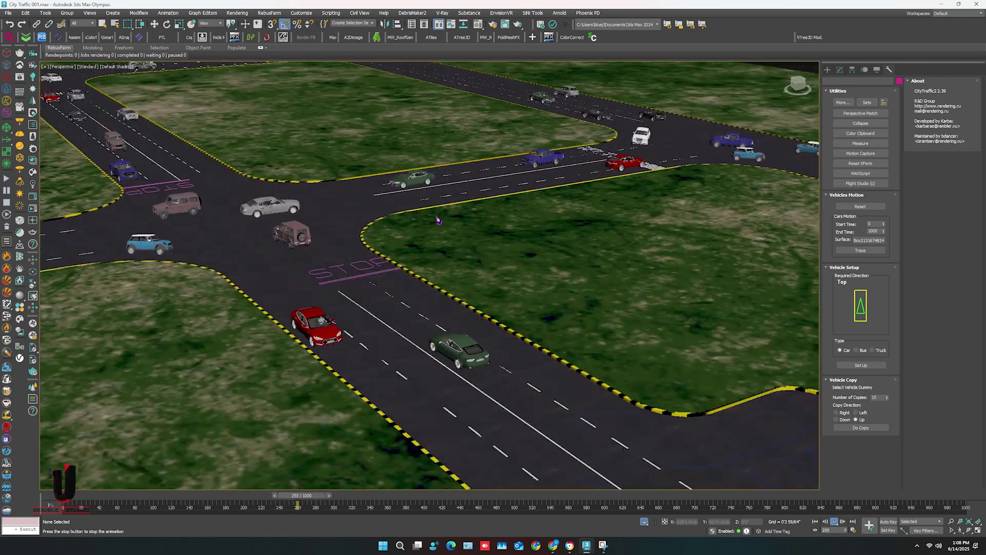
scroll(279, 293, "up", 2)
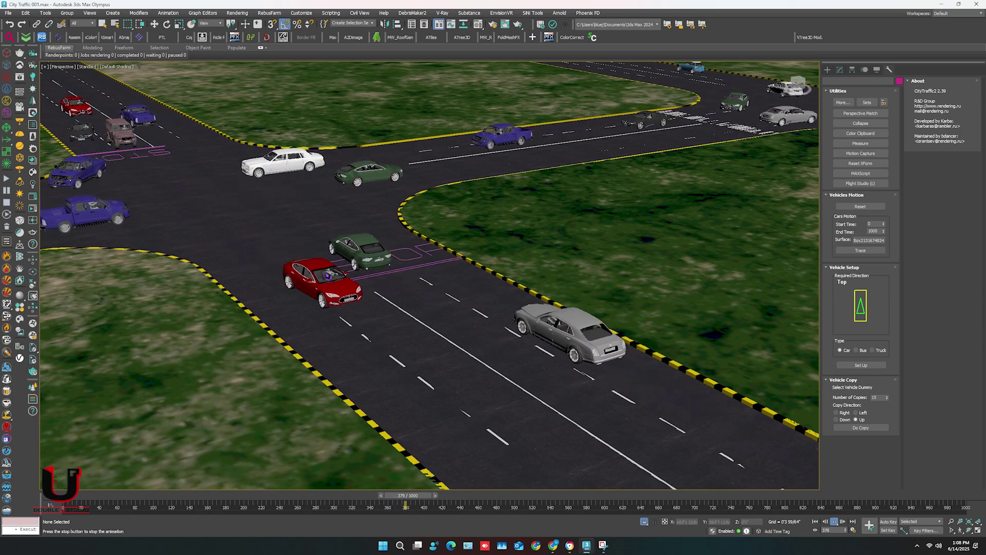
scroll(366, 285, "down", 3)
middle_click_drag(368, 284, 580, 401)
scroll(411, 397, "up", 3)
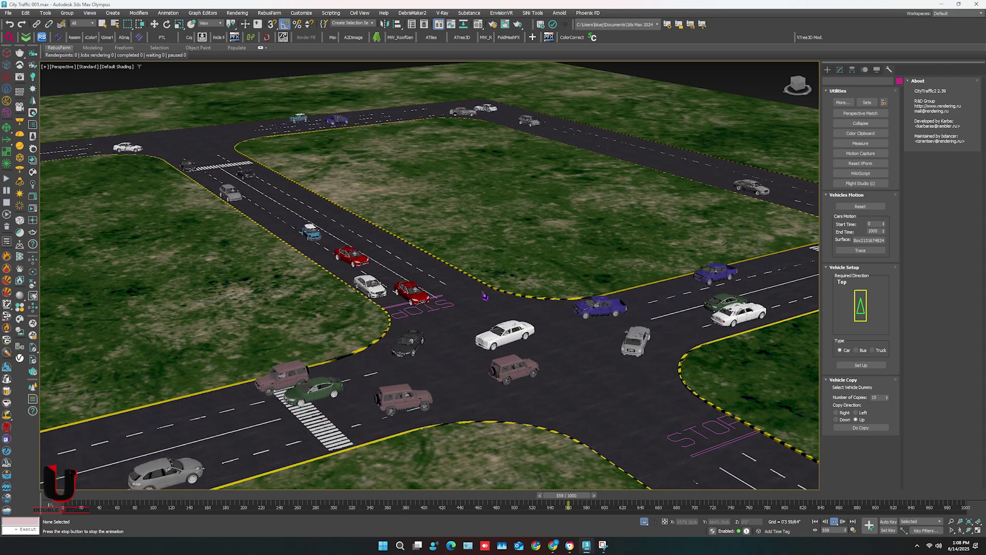
- Examine the overall traffic flow and the cars circulating in the roundabout
scroll(485, 296, "down", 5)
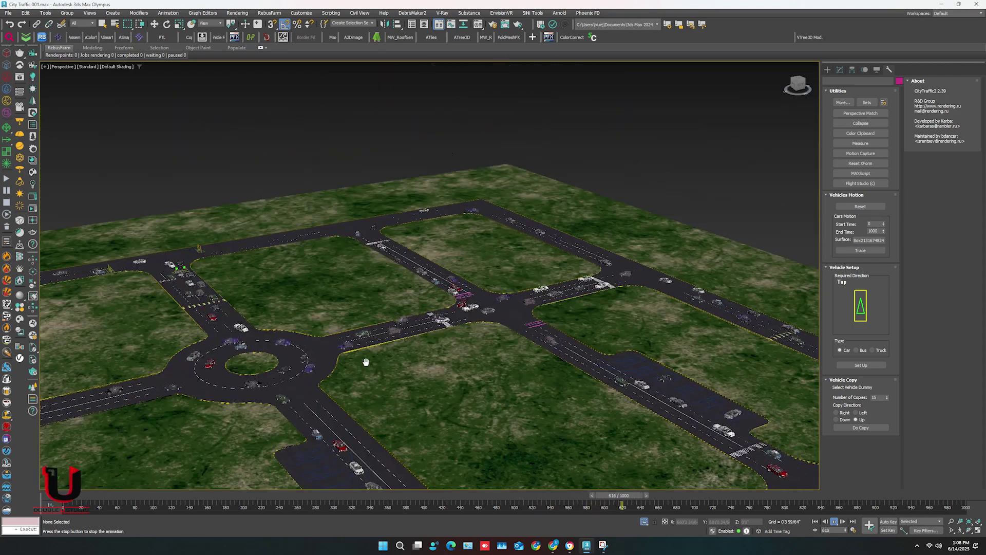
middle_click_drag(485, 303, 511, 315)
scroll(425, 331, "up", 5)
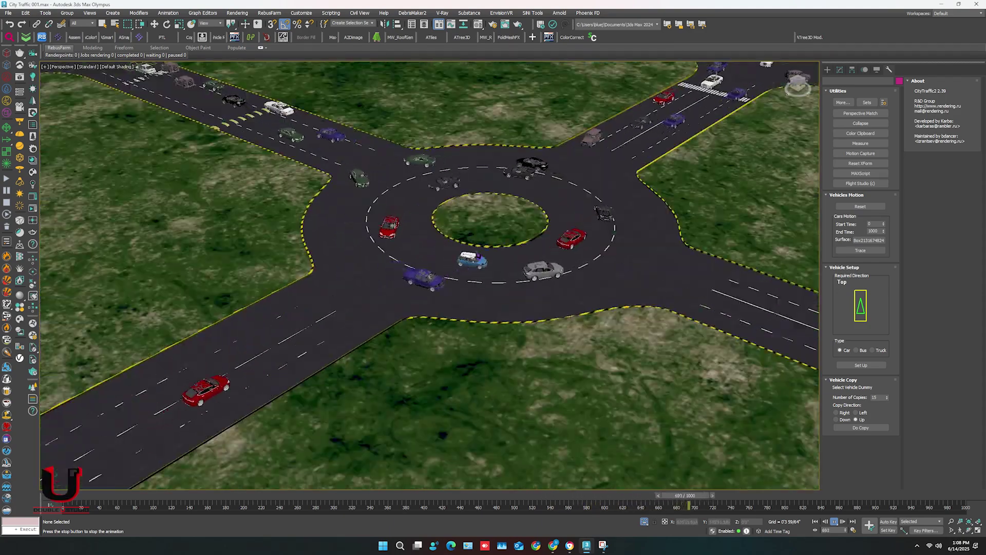
middle_click_drag(462, 240, 399, 345)
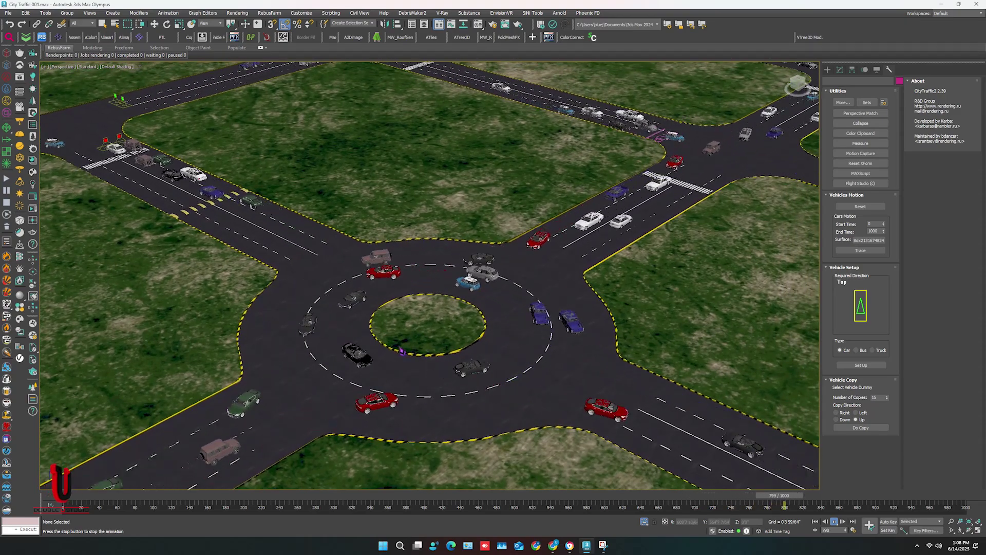
scroll(400, 349, "down", 1)
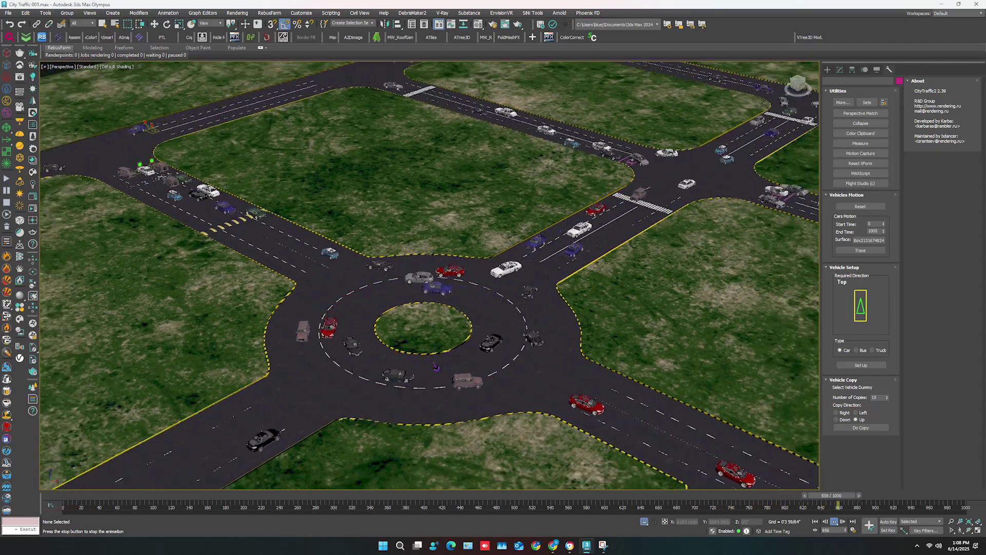